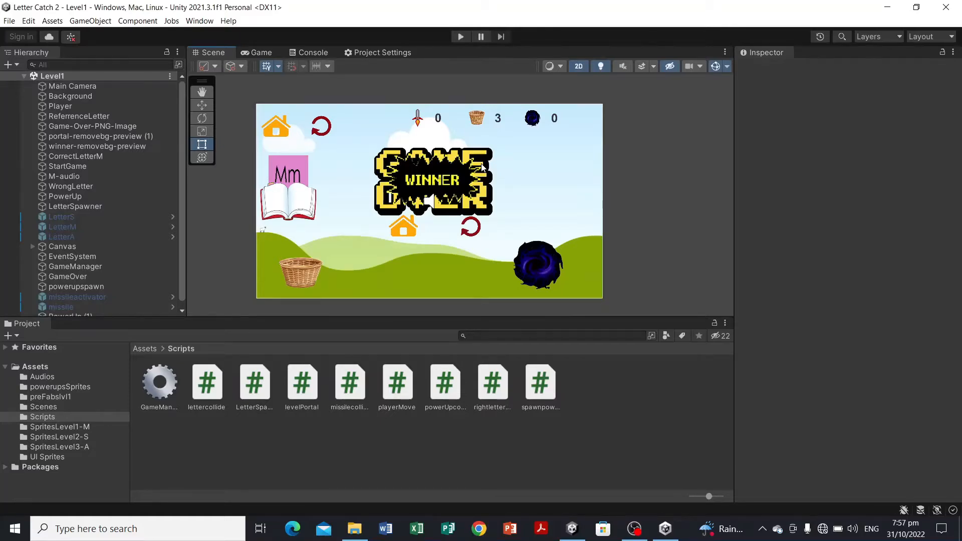
scroll(639, 162, "down", 2)
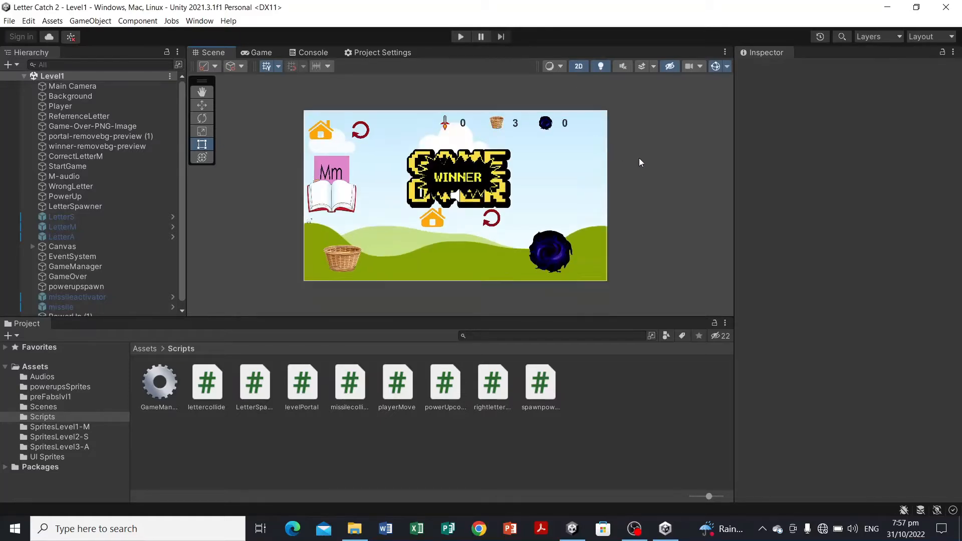
scroll(639, 162, "up", 3)
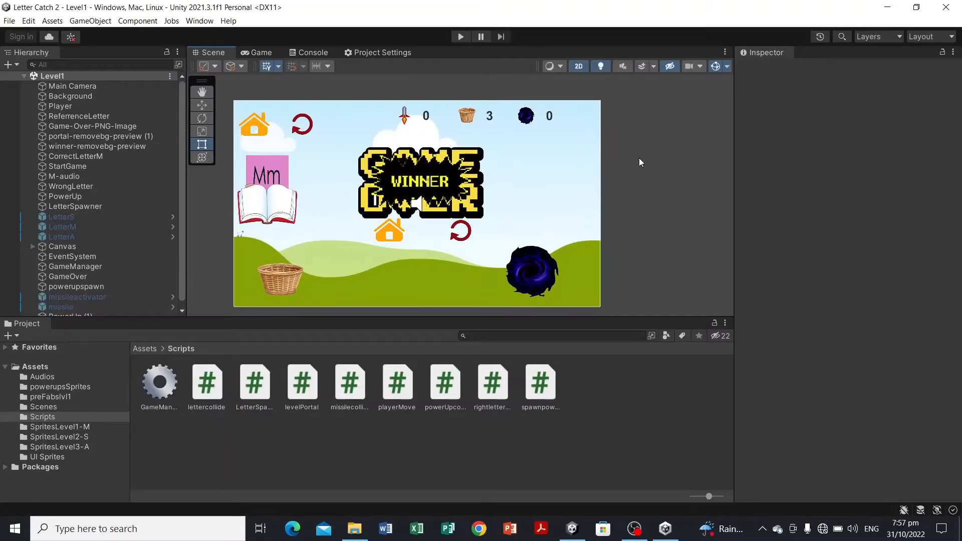
scroll(640, 162, "down", 1)
scroll(640, 162, "down", 1)
scroll(639, 162, "up", 1)
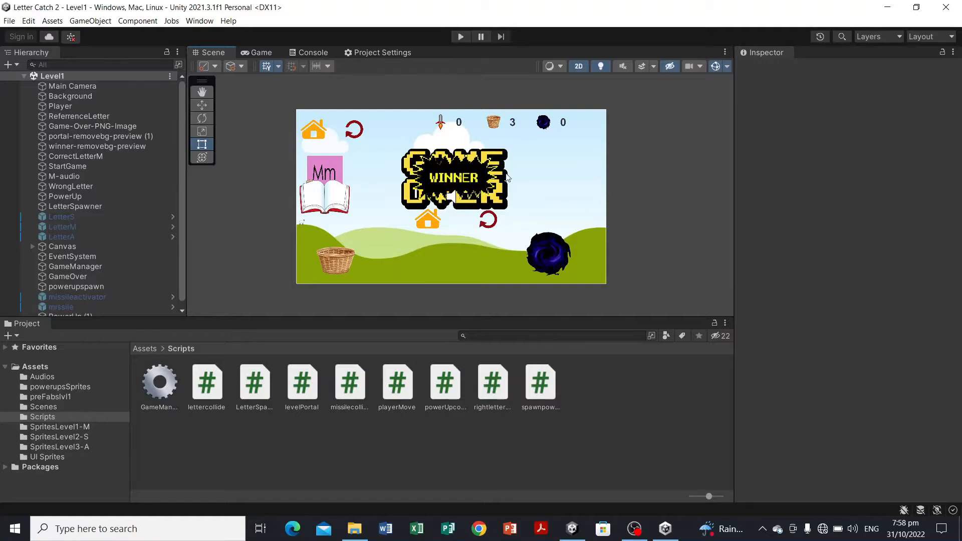
scroll(441, 143, "up", 1)
scroll(441, 141, "down", 2)
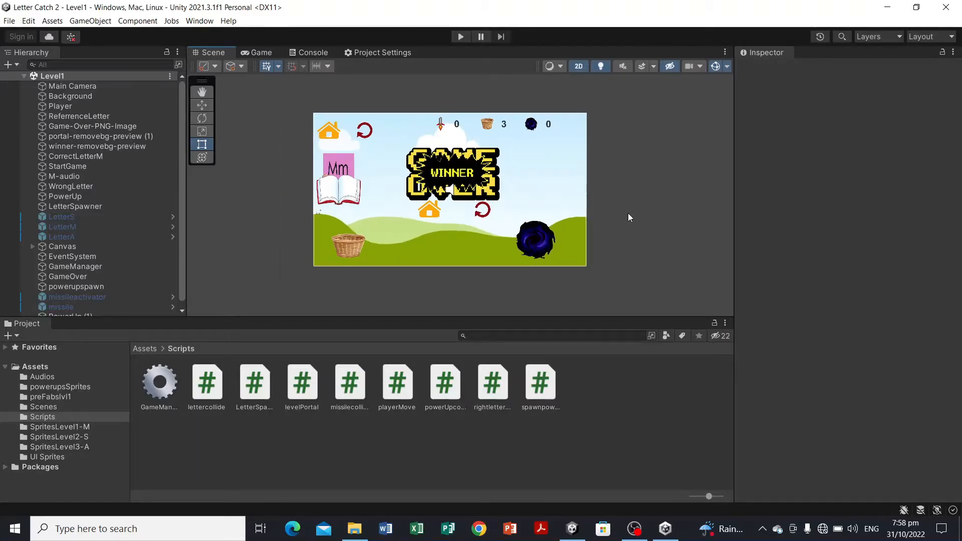
scroll(630, 217, "up", 1)
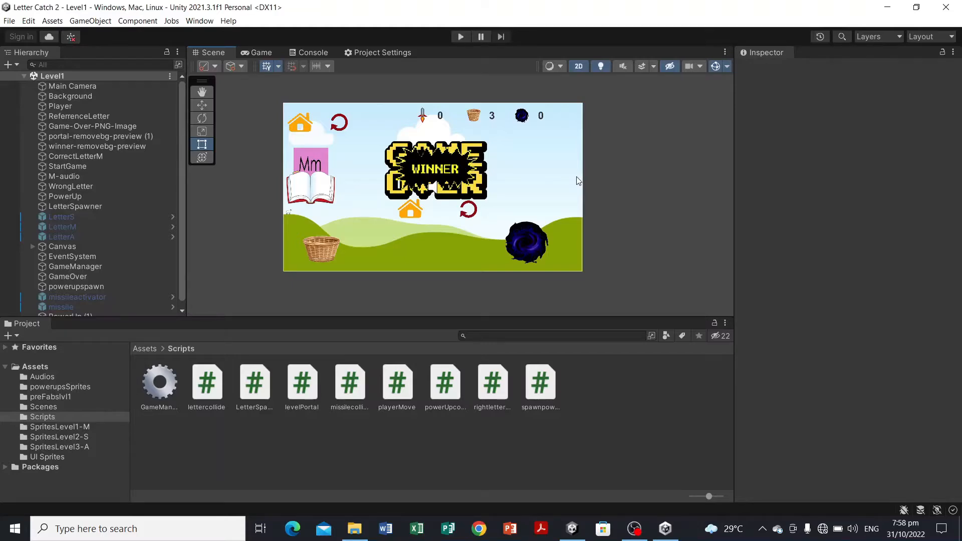
scroll(578, 181, "down", 1)
scroll(577, 181, "up", 2)
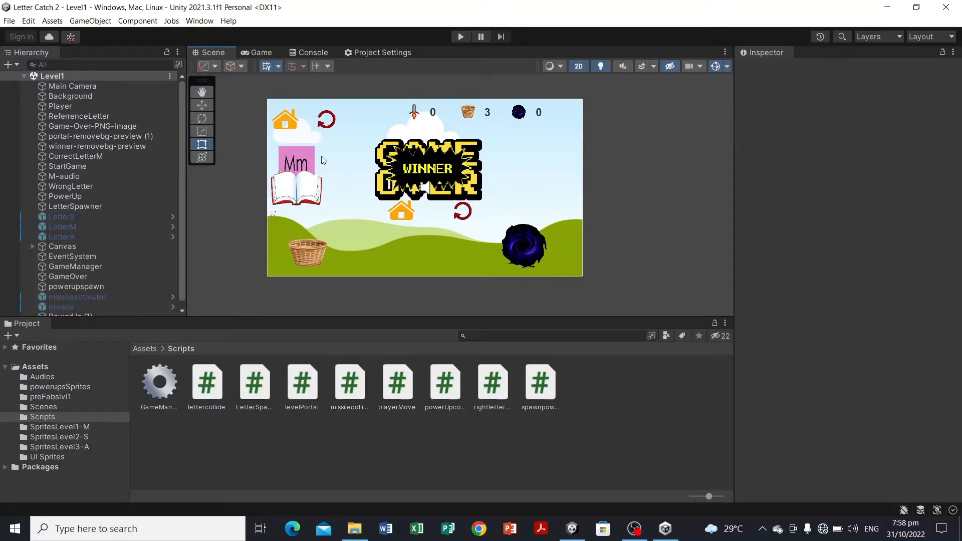
scroll(606, 206, "down", 2)
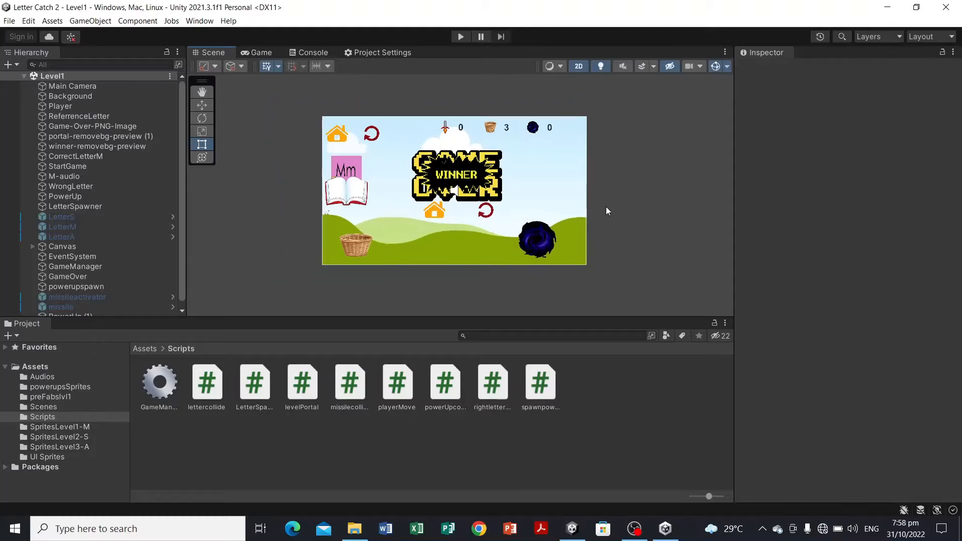
scroll(606, 206, "up", 2)
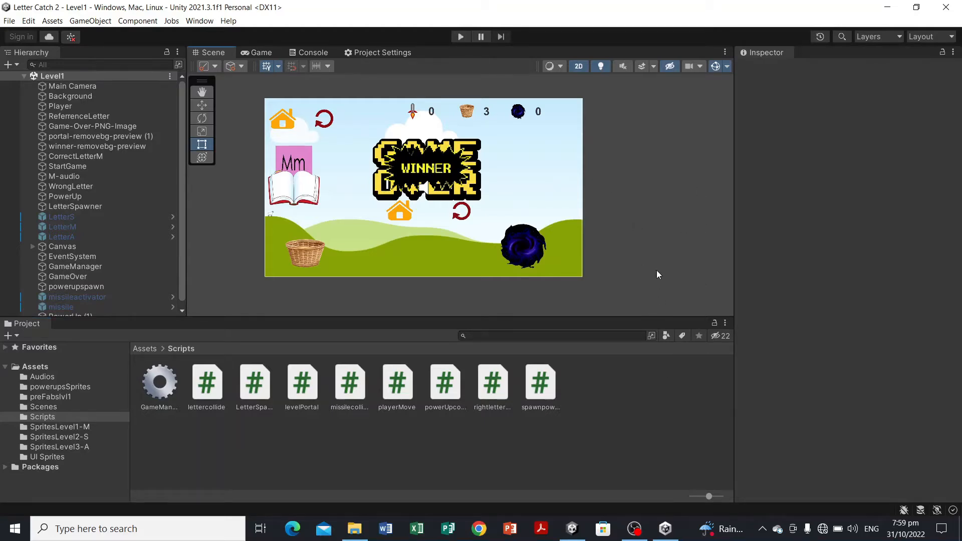
left_click(7, 22)
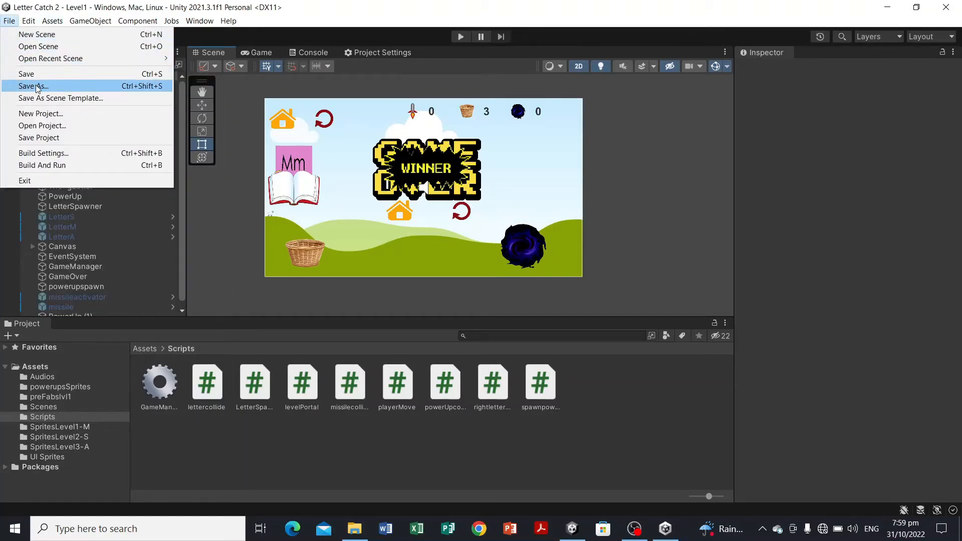
left_click(35, 87)
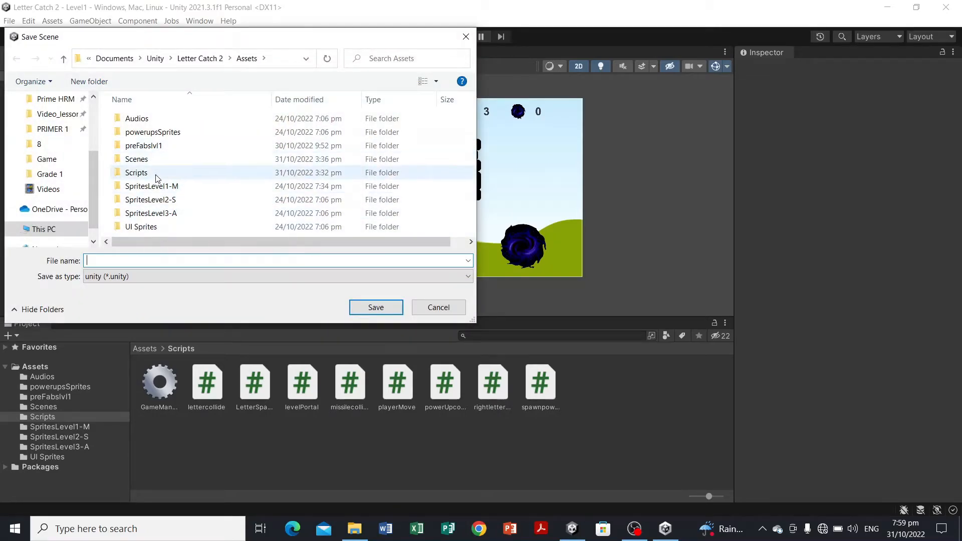
left_click(439, 308)
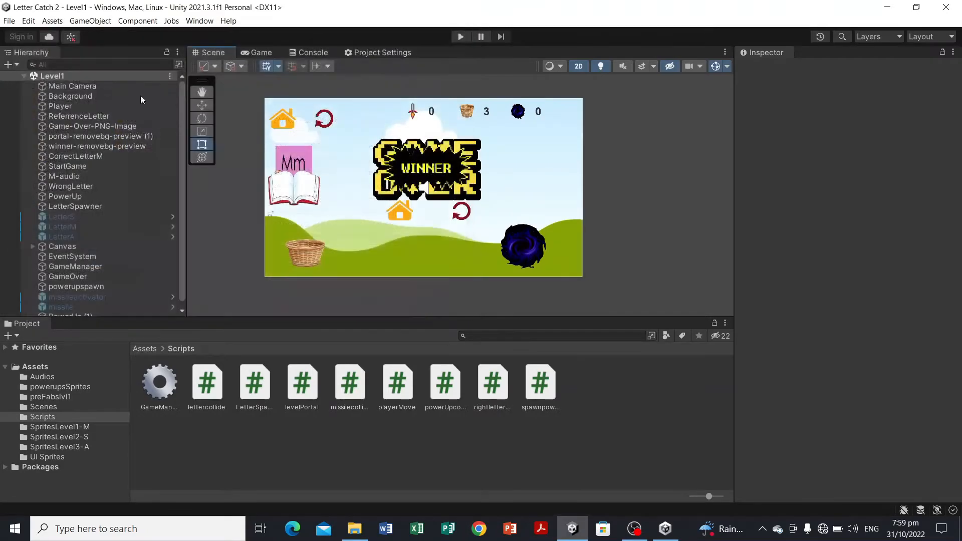
left_click(9, 22)
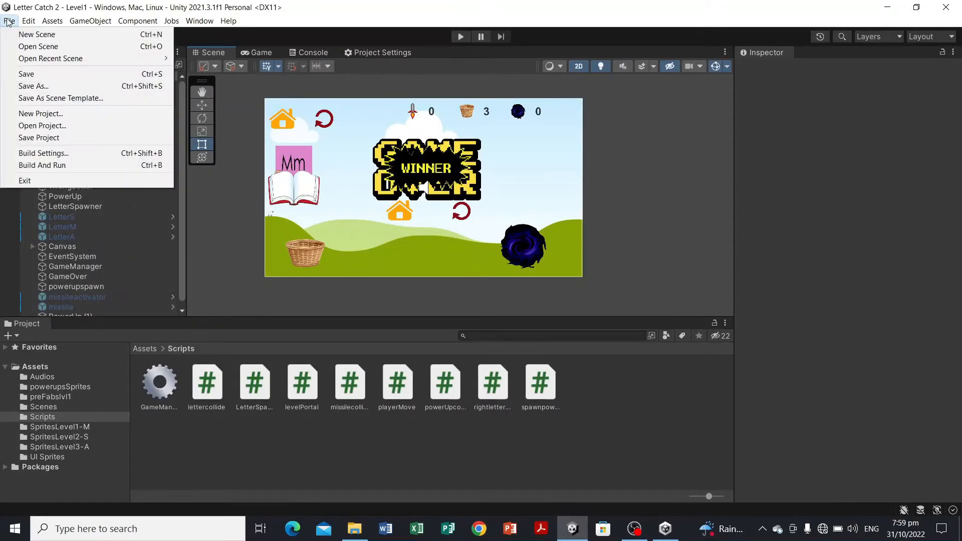
left_click(48, 87)
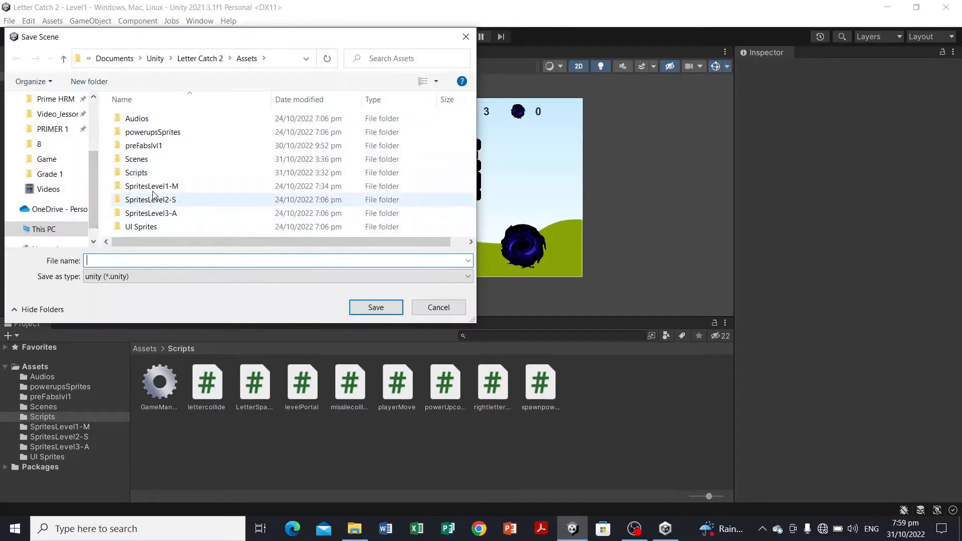
left_click(151, 161)
double_click(153, 165)
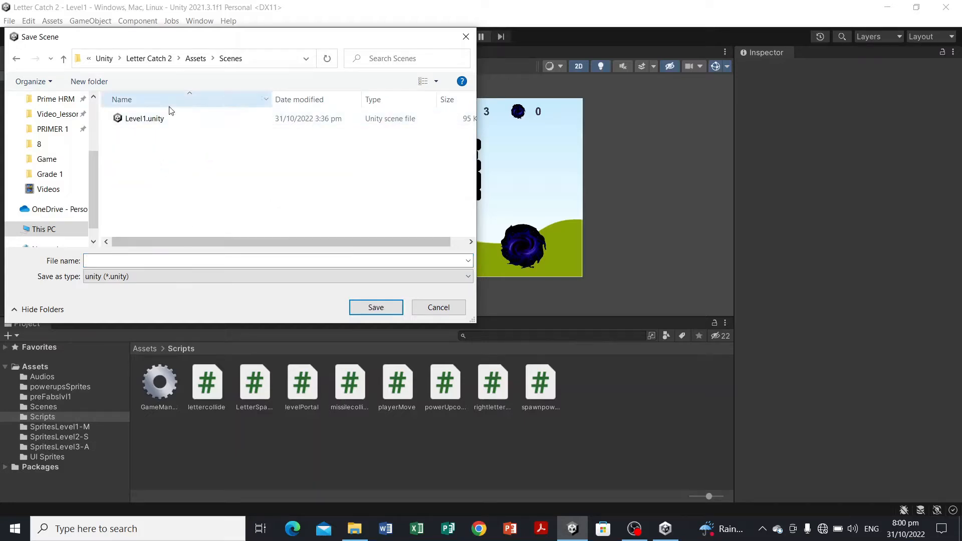
left_click(168, 119)
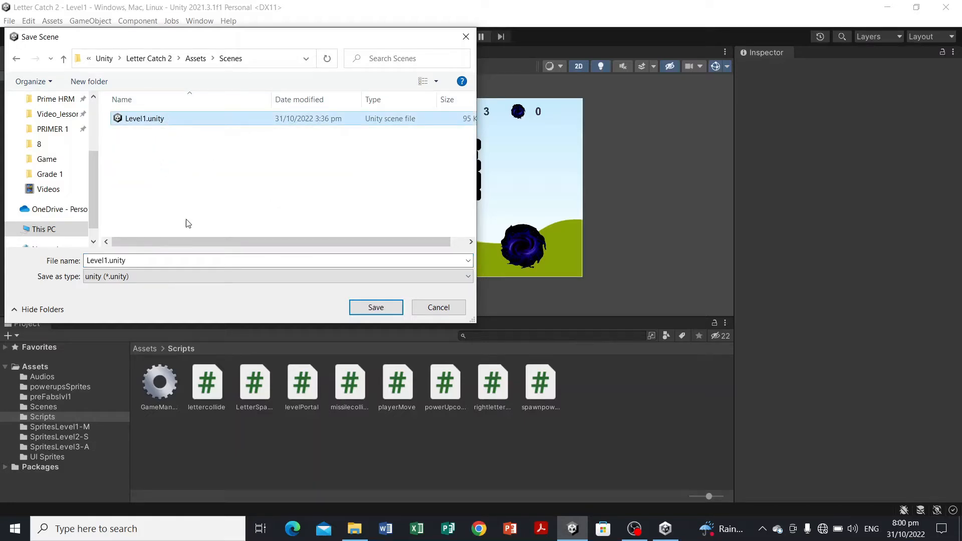
double_click(108, 261)
left_click(108, 260)
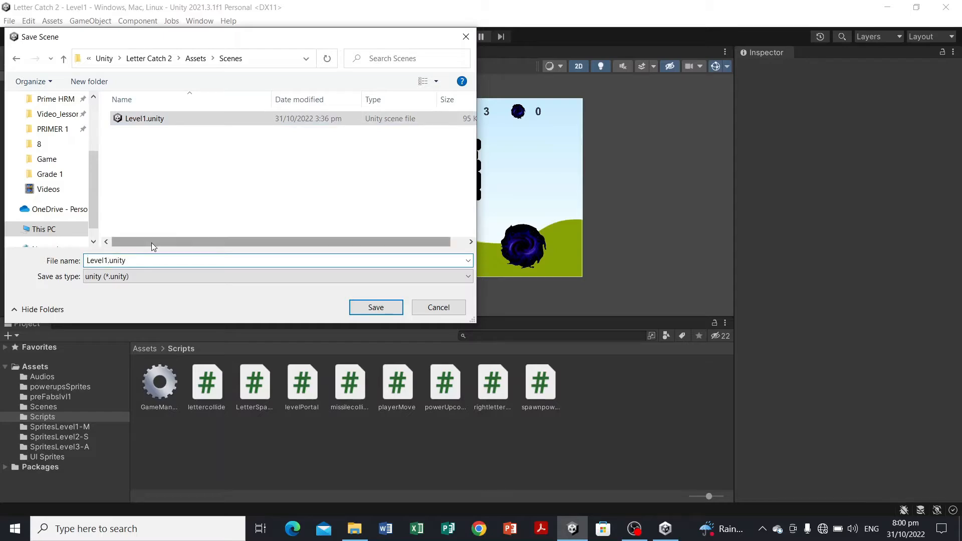
left_click(439, 307)
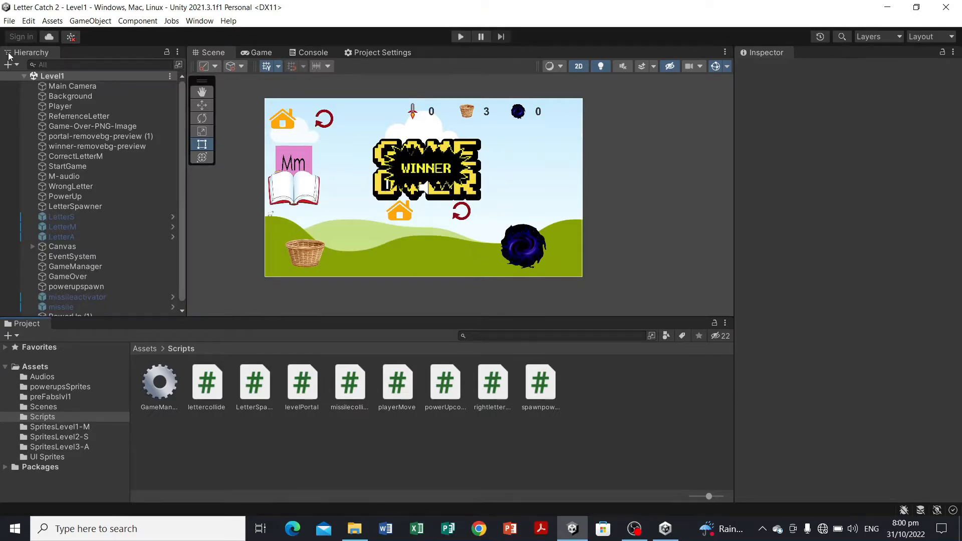
Step: Save the current scene as a copy named Level2.unity in the Assets Scenes folder
left_click(5, 22)
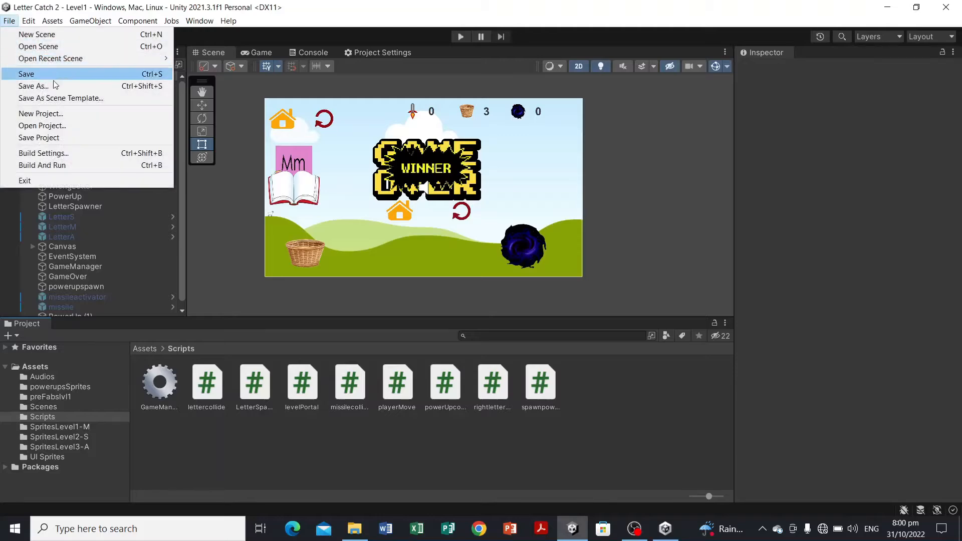
left_click(30, 85)
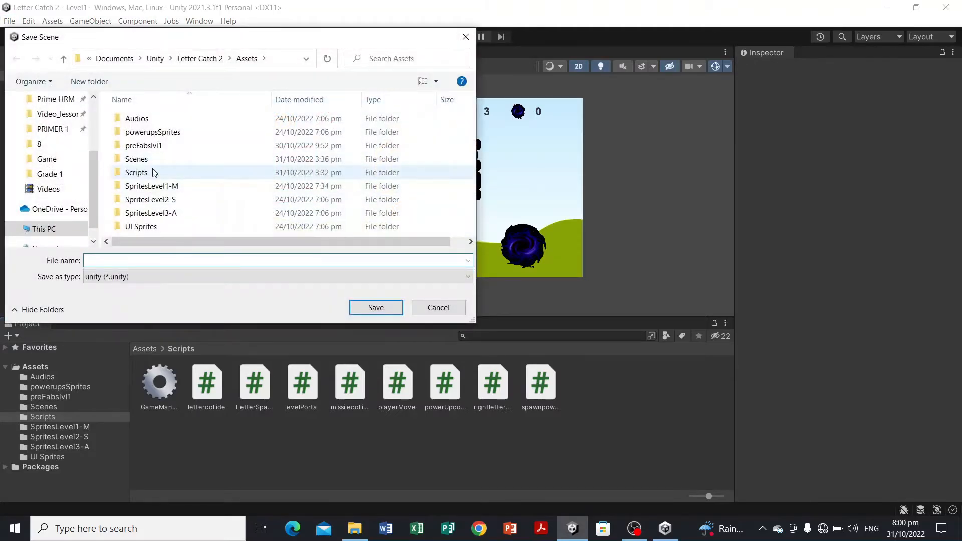
double_click(153, 164)
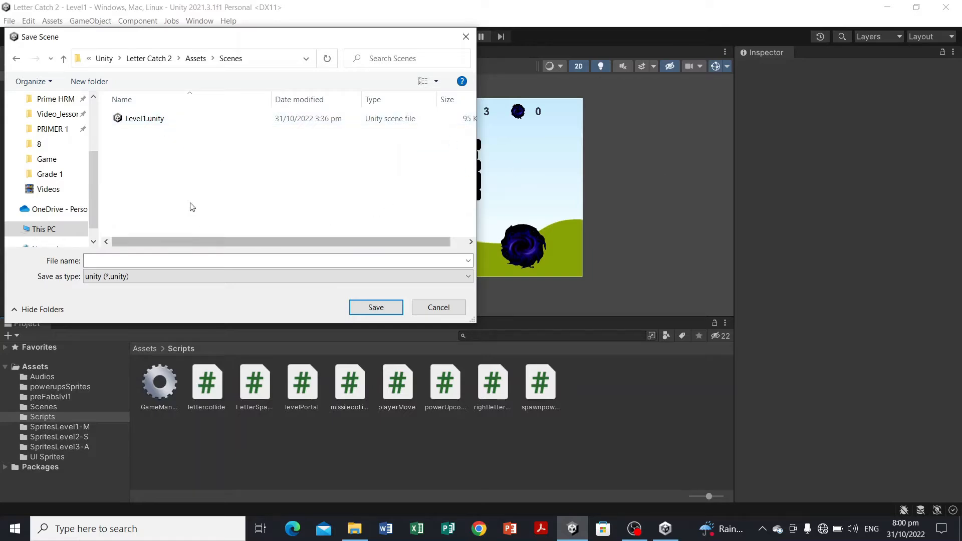
left_click(161, 120)
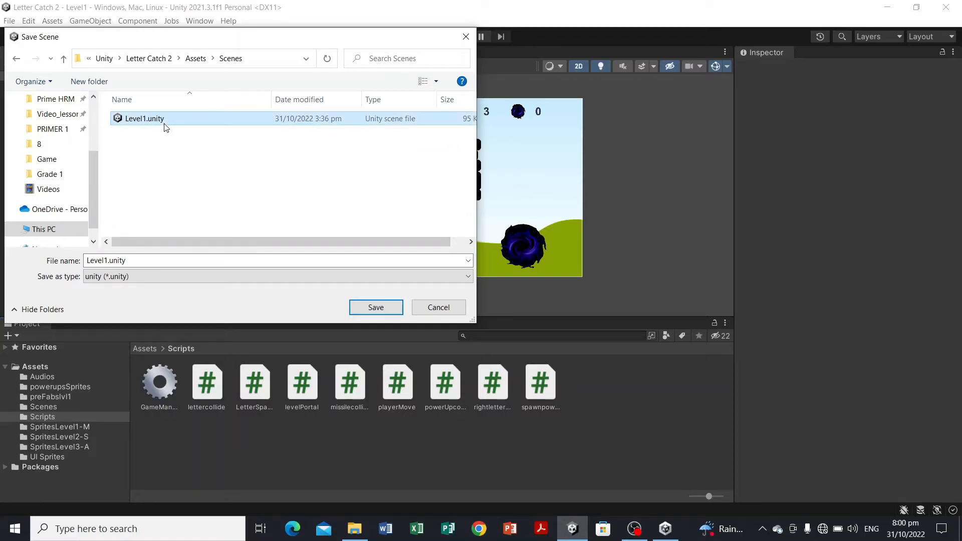
left_click(107, 260)
left_click(108, 261)
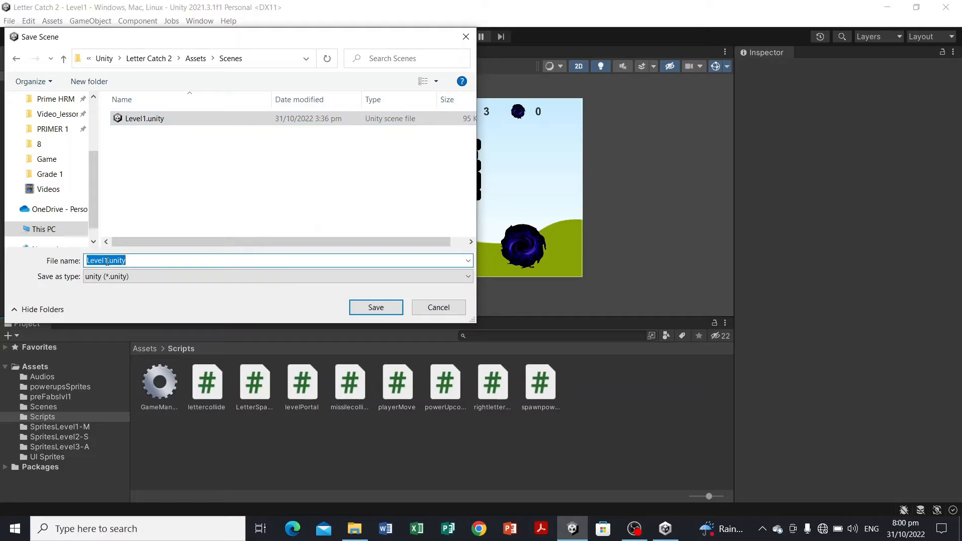
left_click(107, 261)
key("BackSpace")
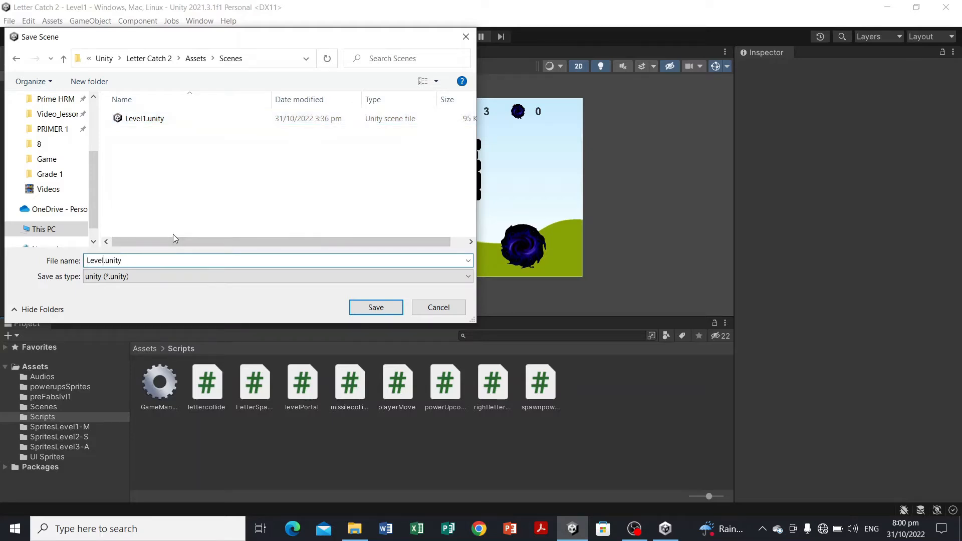
type("2")
key("Return")
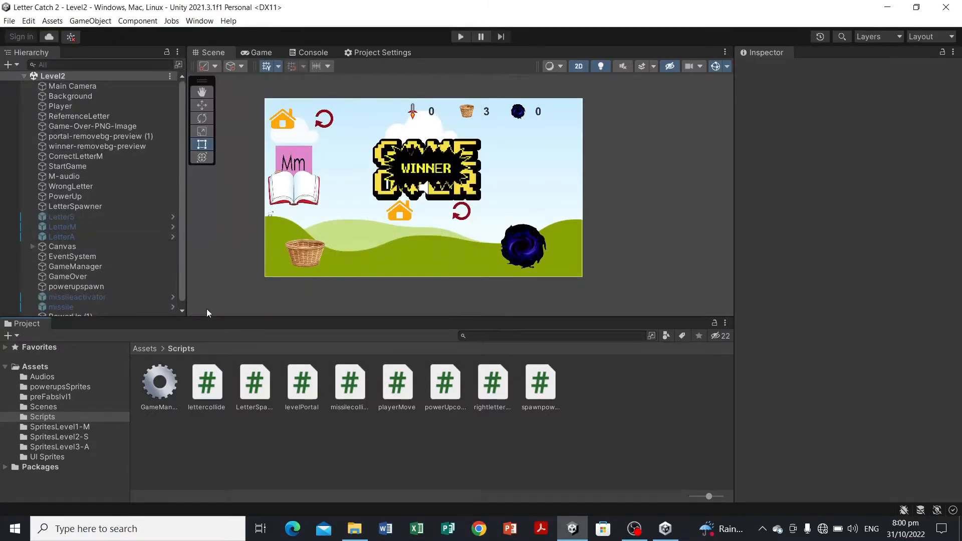
Step: Open the project's Scenes folder and select the Level2 scene asset to inspect it
left_click(67, 408)
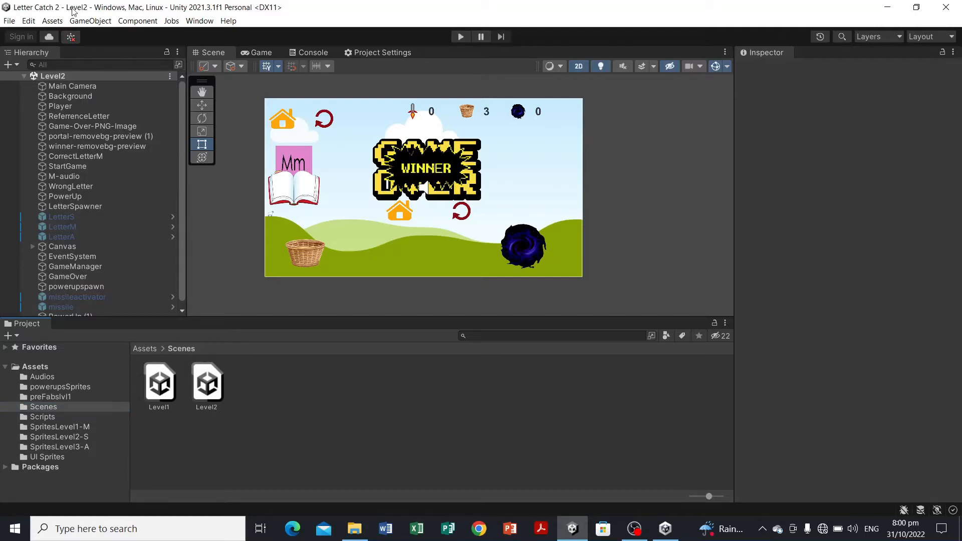
left_click(200, 398)
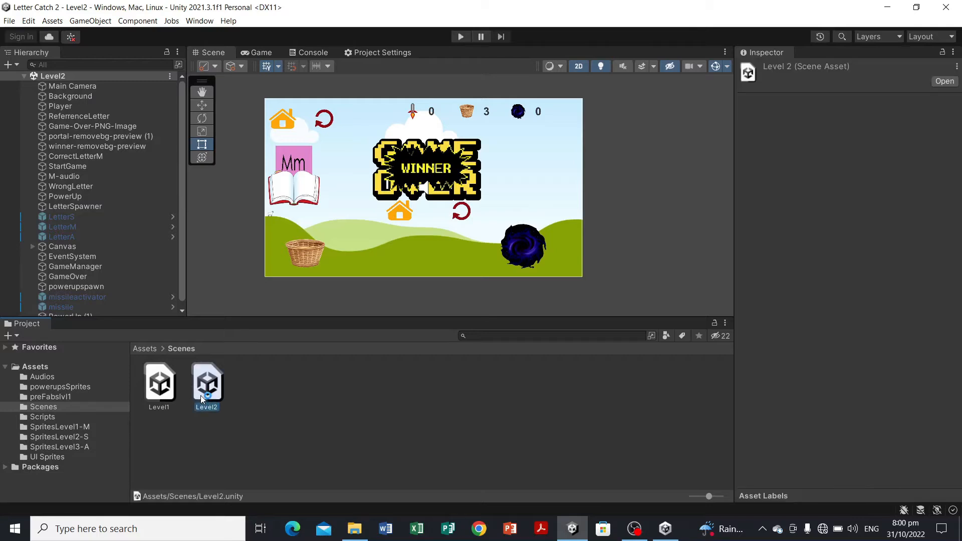
left_click(251, 398)
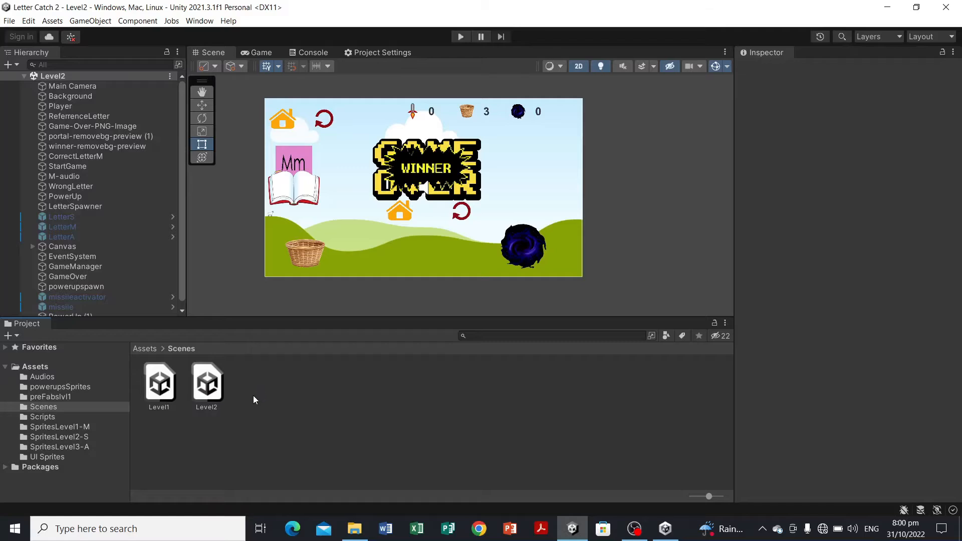
Step: Select the LetterS, LetterM and LetterA objects together and activate them in the scene
left_click(32, 246)
left_click(33, 246)
left_click(132, 216)
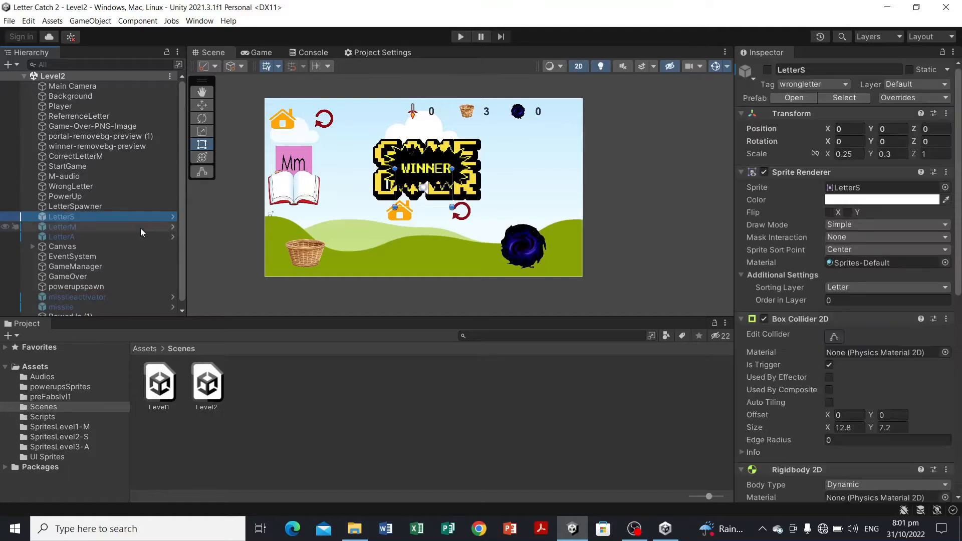
left_click(141, 228, "shift")
left_click(154, 237, "ctrl")
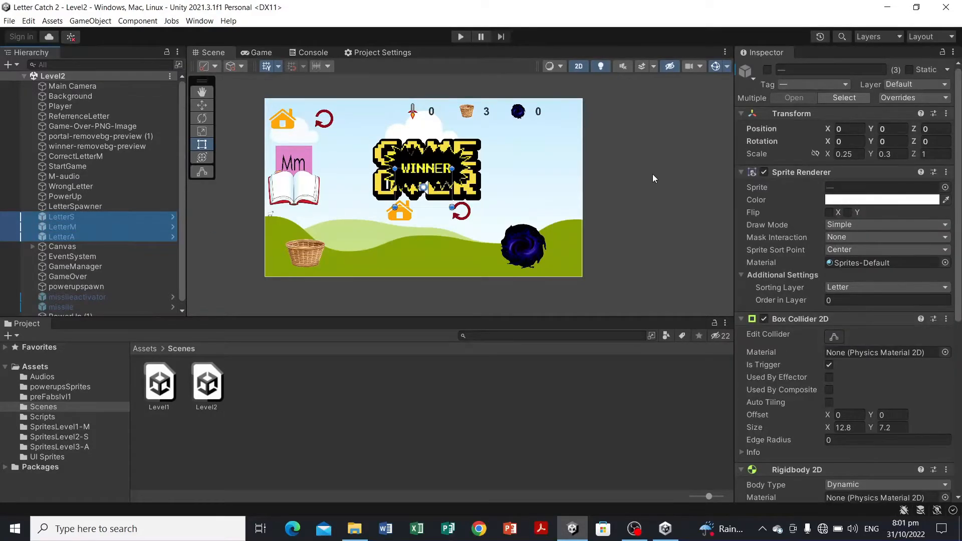
left_click(767, 70)
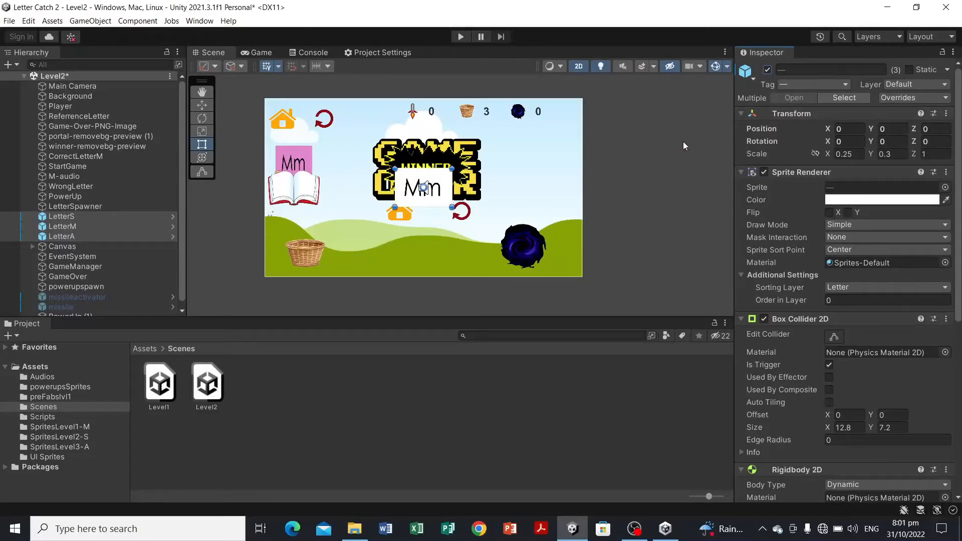
left_click(647, 185)
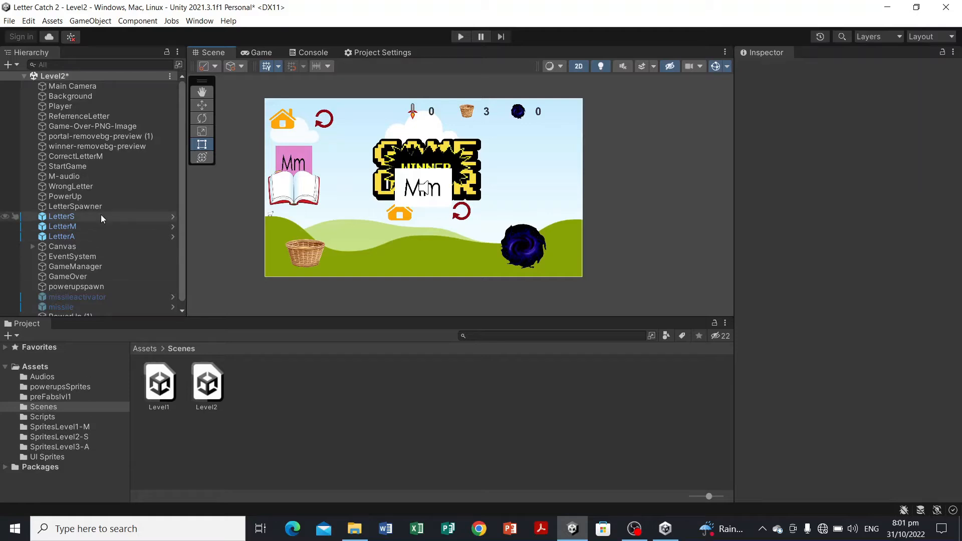
Step: Delete the LetterS, LetterM and LetterA objects from the Level2 scene hierarchy
left_click(142, 217)
left_click(142, 235, "shift")
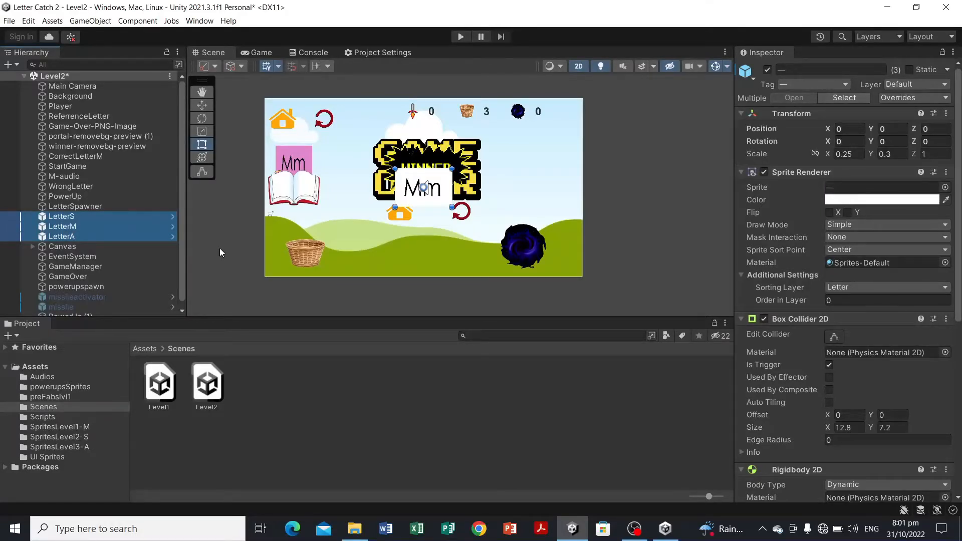
key("Delete")
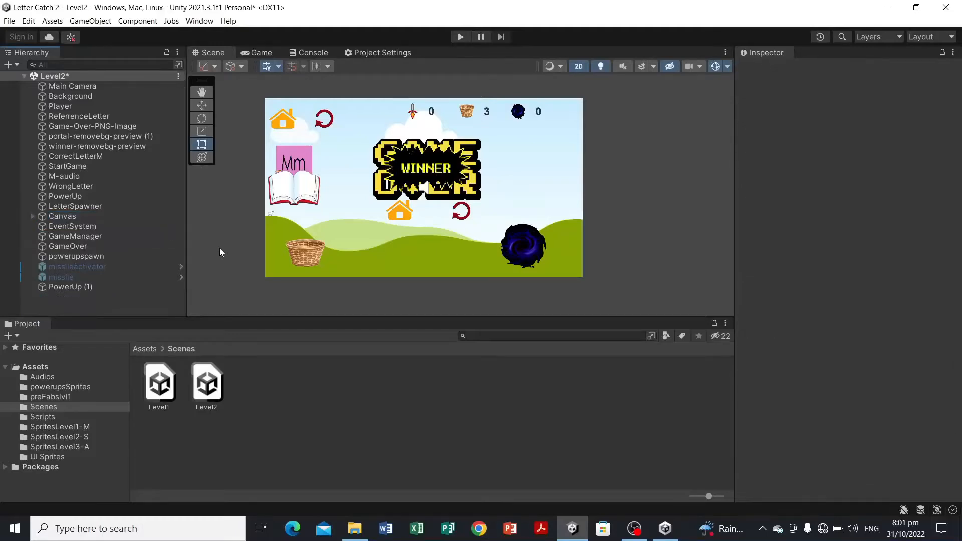
Step: Open the SpritesLevel2-S asset folder to view its letter sprites
left_click(74, 438)
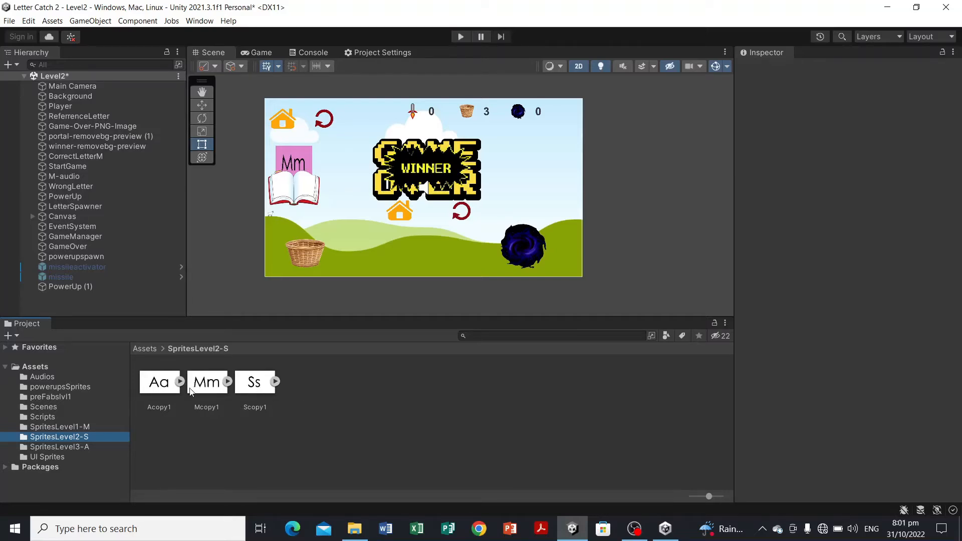
Step: Add the Acopy1, Mcopy1 and Scopy1 sprites from SpritesLevel2-S to the Level2 scene hierarchy
left_click_drag(158, 395, 166, 303)
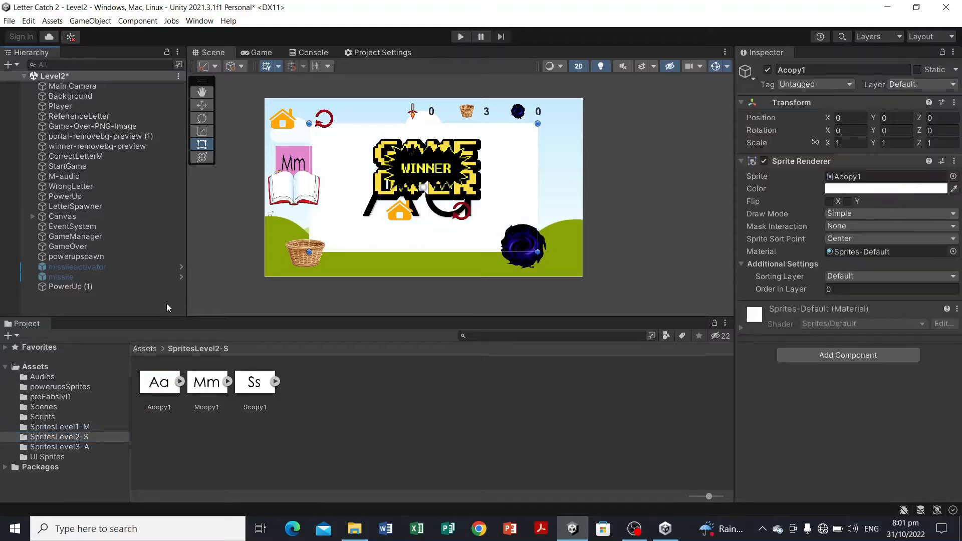
left_click(213, 383)
left_click_drag(213, 383, 161, 310)
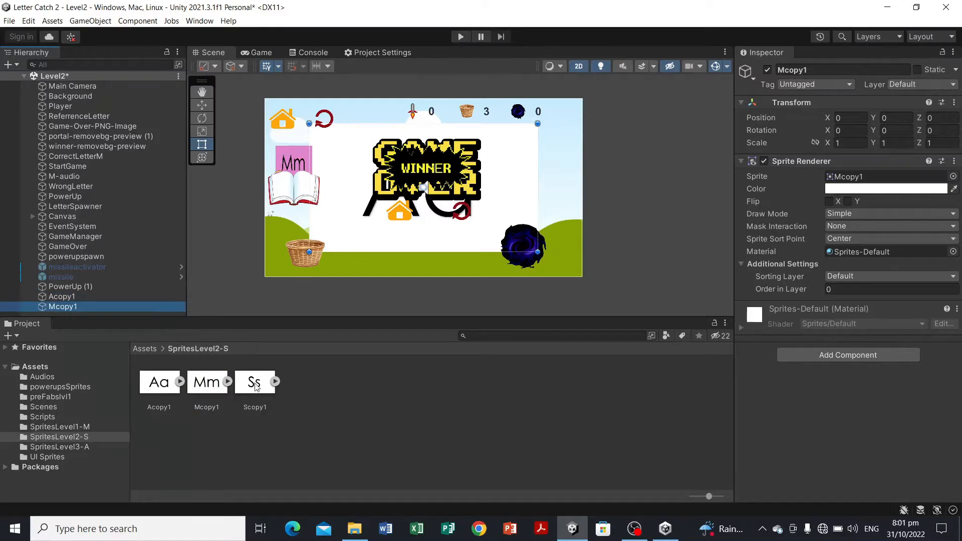
left_click(249, 371)
mouse_move(249, 370)
left_mouse_down()
mouse_move(177, 313)
mouse_move(255, 388)
left_mouse_up()
left_click(24, 76)
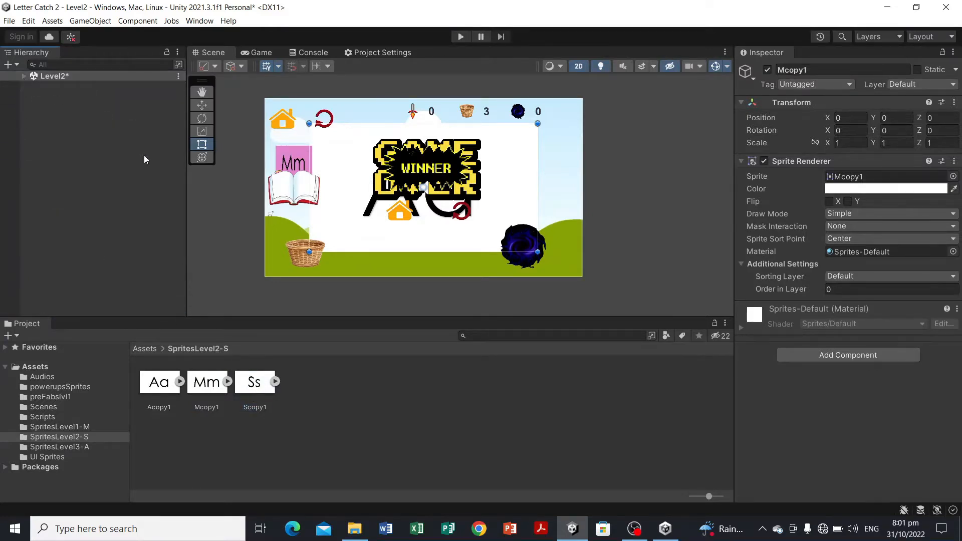
left_click_drag(254, 393, 173, 284)
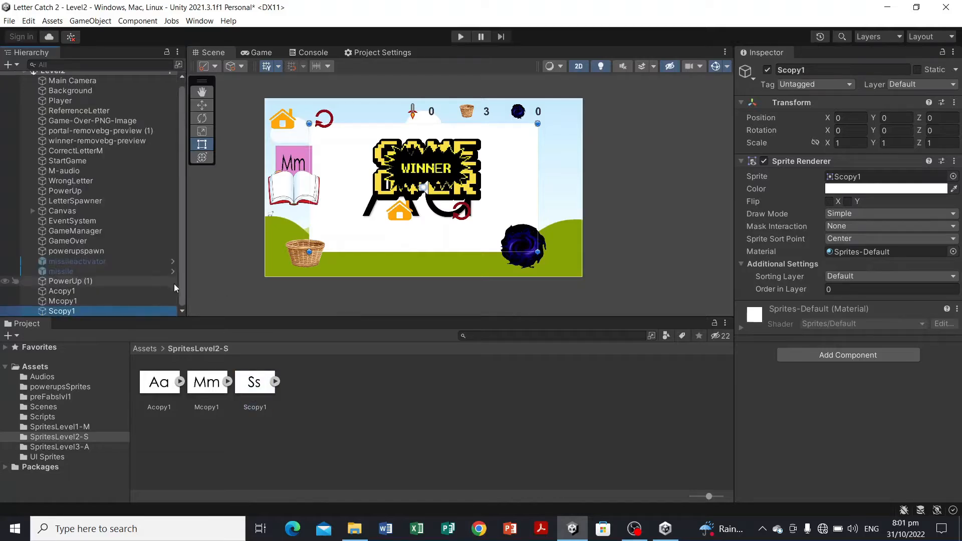
Step: Select Acopy1, Mcopy1 and Scopy1 together and set their scale to X 0.25 and Y 0.3
left_click(88, 293)
left_click(115, 301, "ctrl")
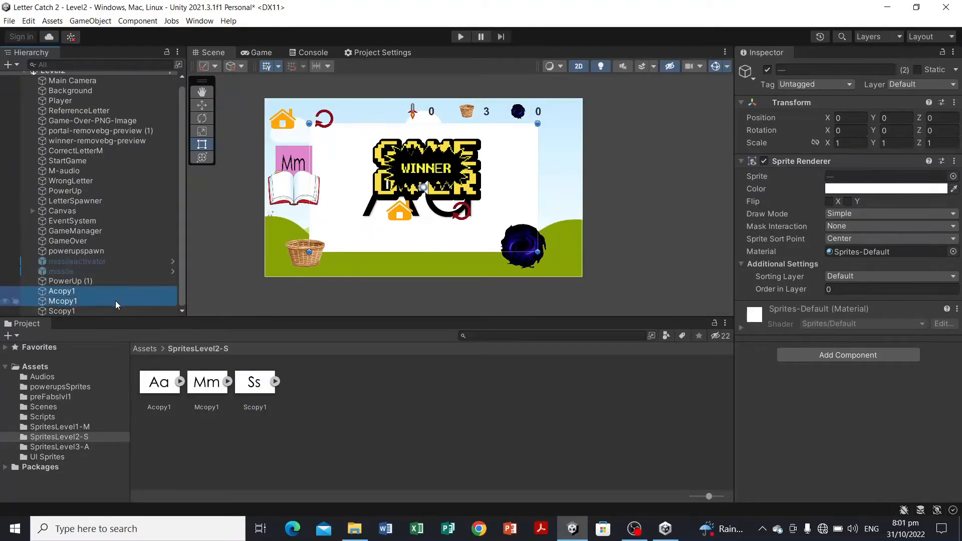
left_click(119, 308, "ctrl")
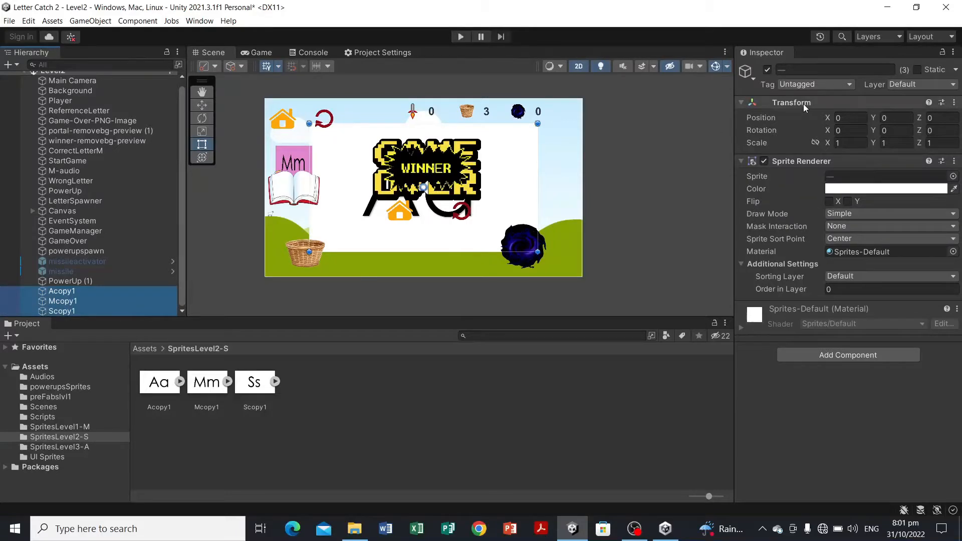
left_click(850, 143)
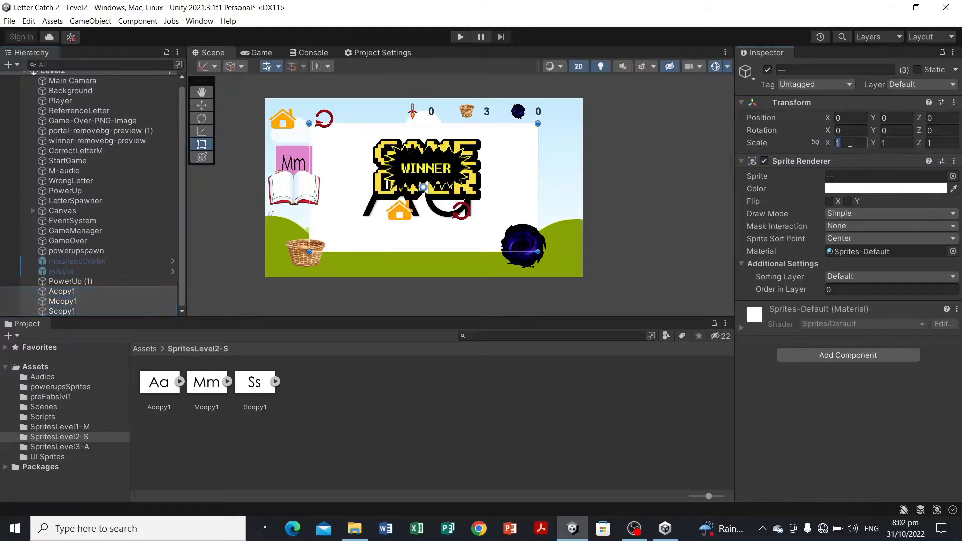
type("0")
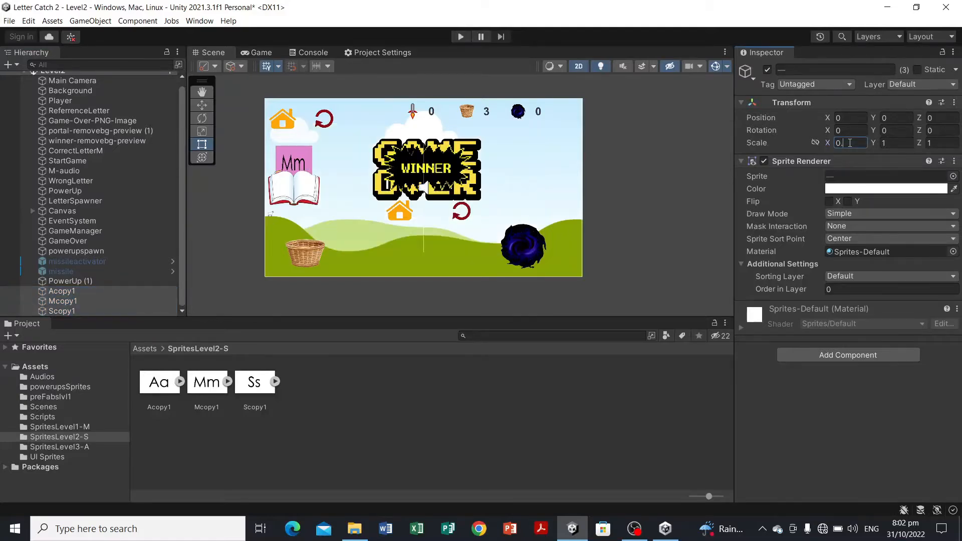
type(".25")
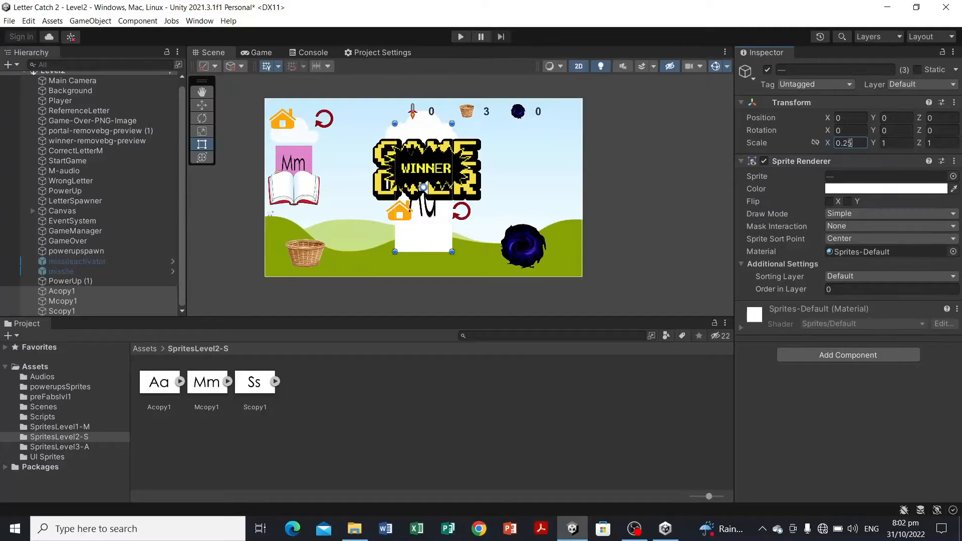
left_click(894, 144)
type("0")
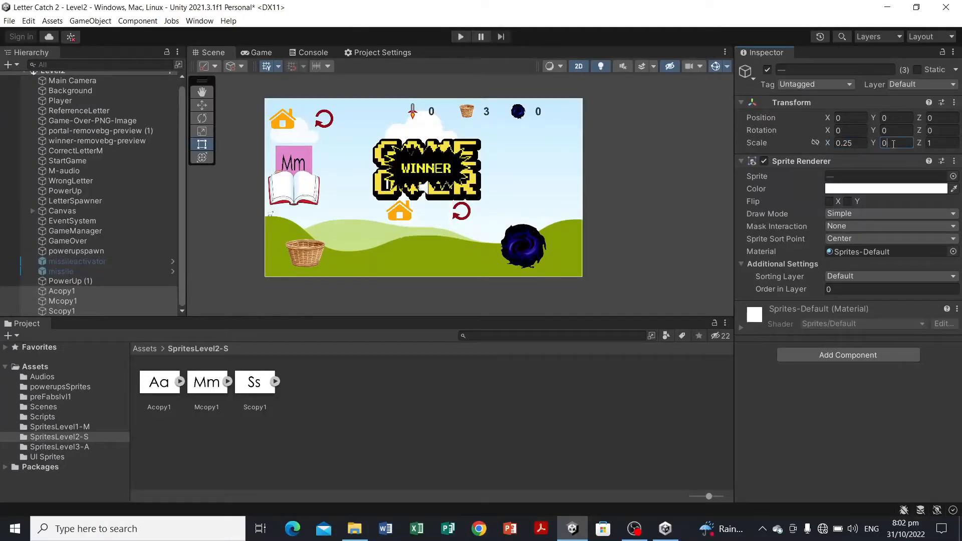
type(".3")
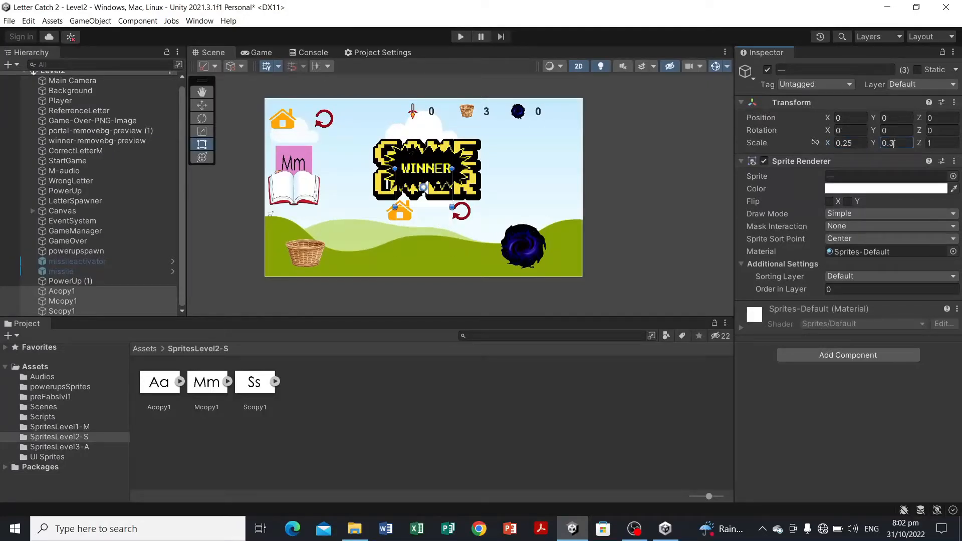
Step: Assign the three letter objects to the Letter sorting layer and move them to the scene's upper right
left_click(874, 274)
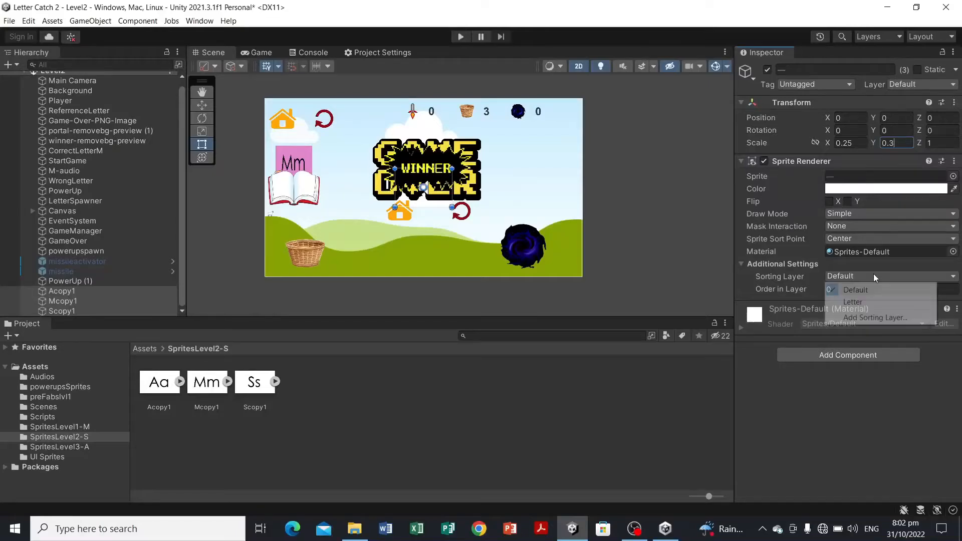
left_click(872, 305)
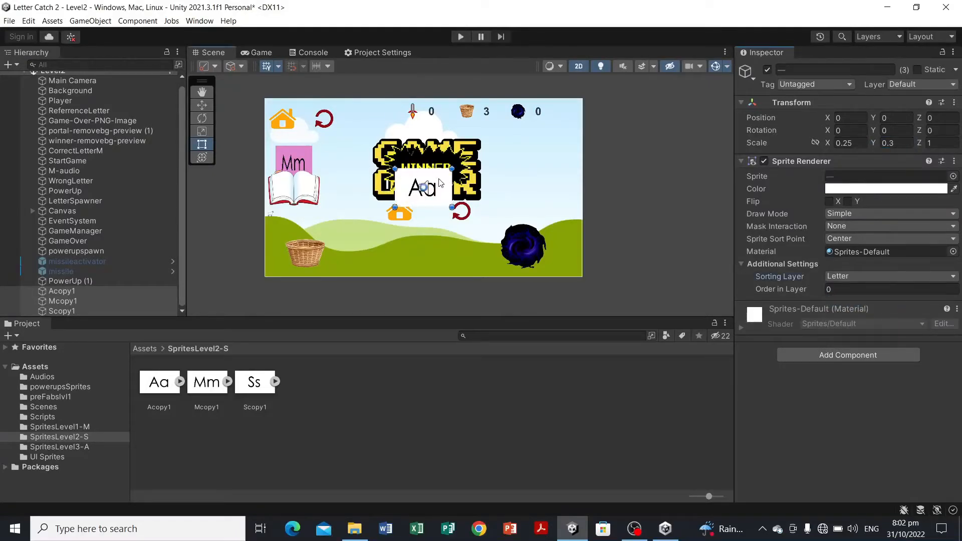
left_click_drag(439, 181, 540, 157)
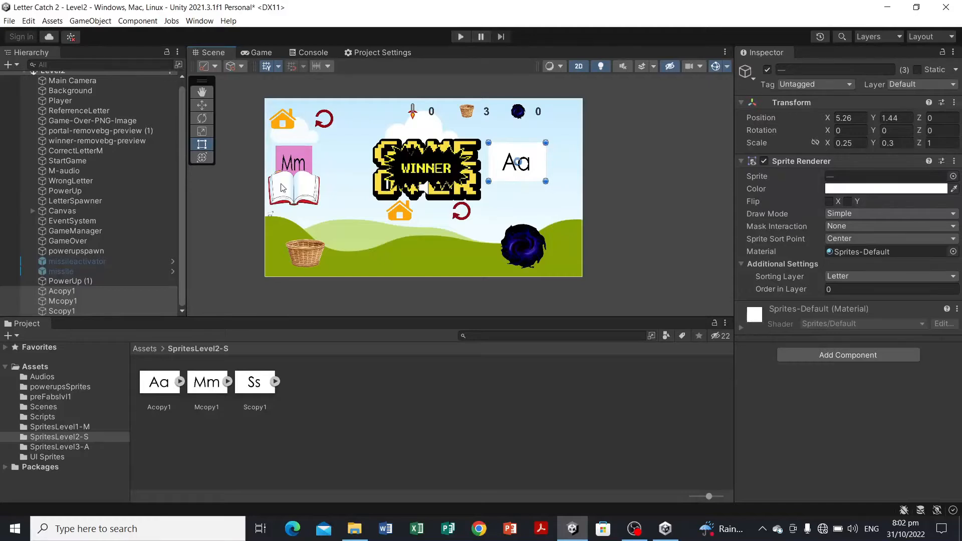
Step: Delete the CorrectLetterM object from the Level2 scene
left_click(299, 162)
left_click(299, 161)
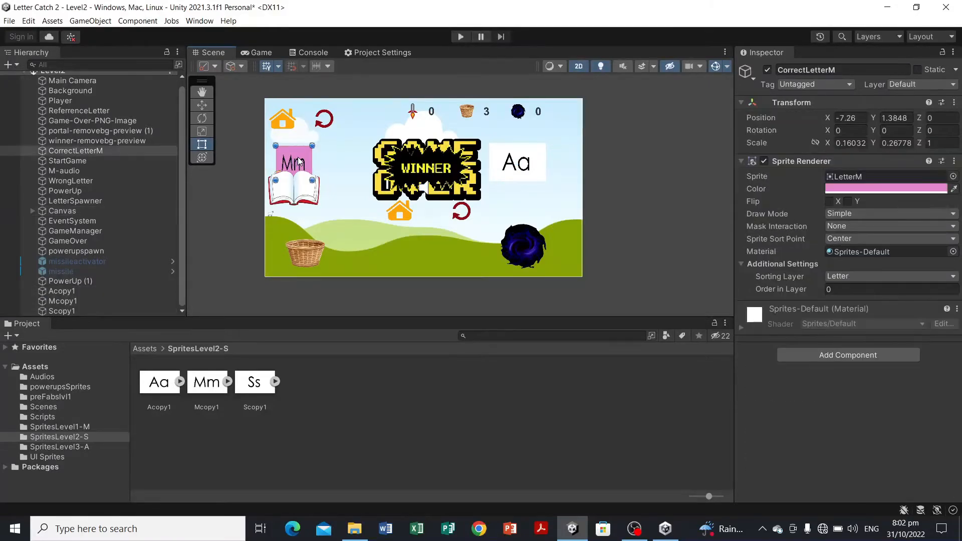
left_click(99, 150)
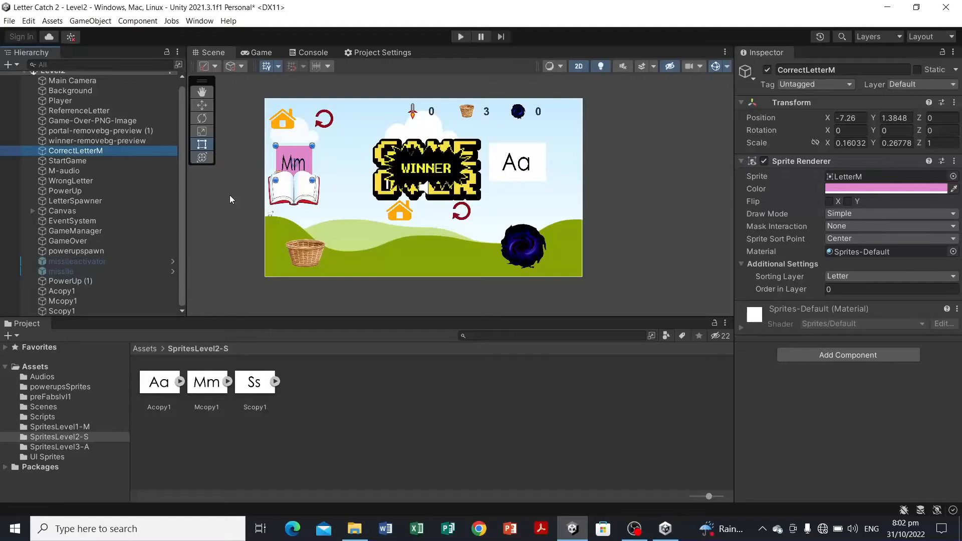
key("Delete")
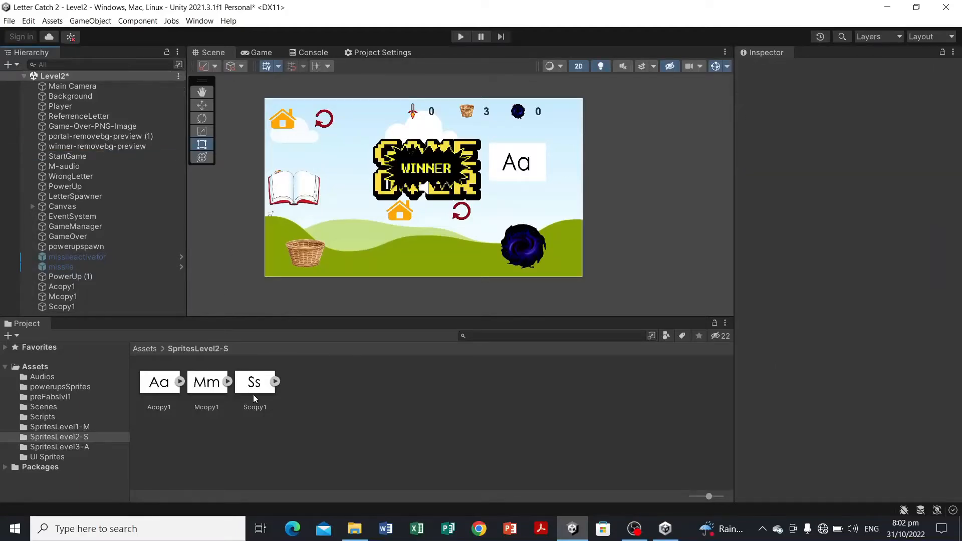
Step: Place another Scopy1 sprite in the scene and scale it to fit over the book
left_click_drag(253, 395, 386, 244)
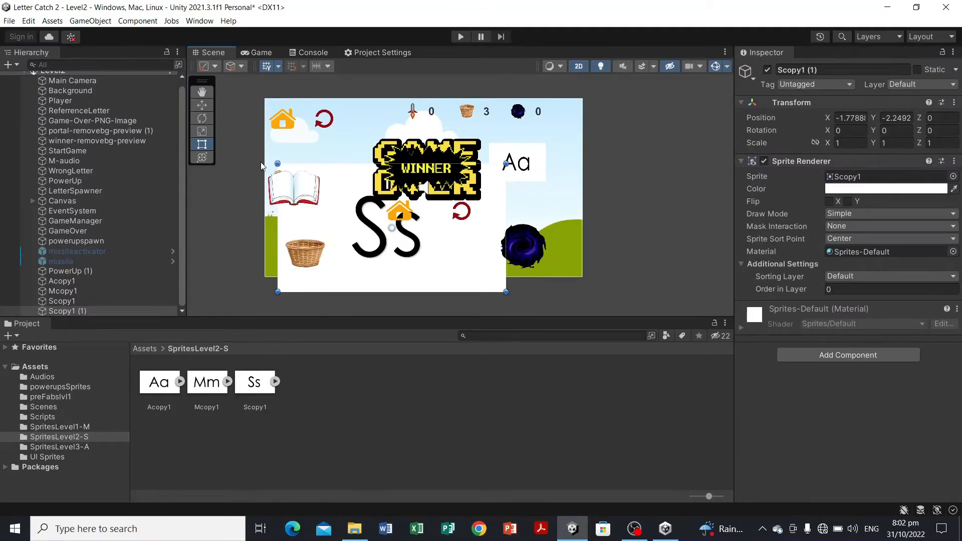
mouse_move(277, 162)
left_mouse_down()
mouse_move(463, 256)
mouse_move(416, 214)
mouse_move(301, 162)
mouse_move(289, 165)
left_mouse_up()
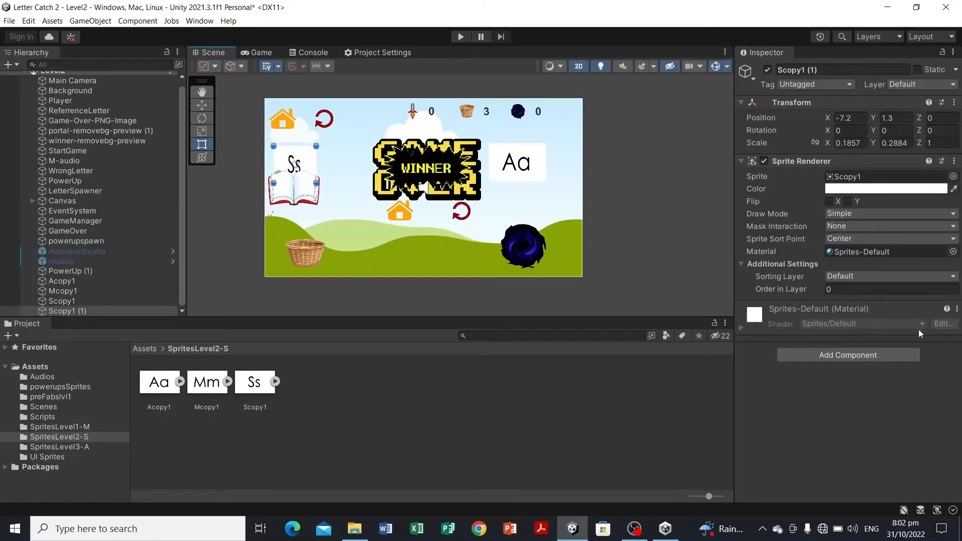
Step: Set the new Scopy1 (1) object's sorting layer to Letter and its order in layer to 1, refining its size
left_click(873, 280)
left_click(853, 301)
left_click_drag(307, 160, 301, 160)
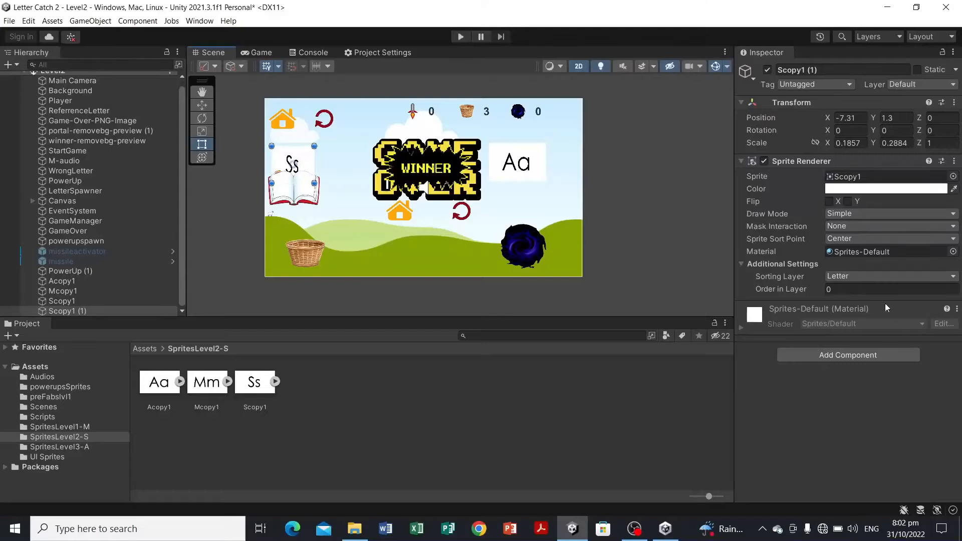
left_click(868, 290)
type("1")
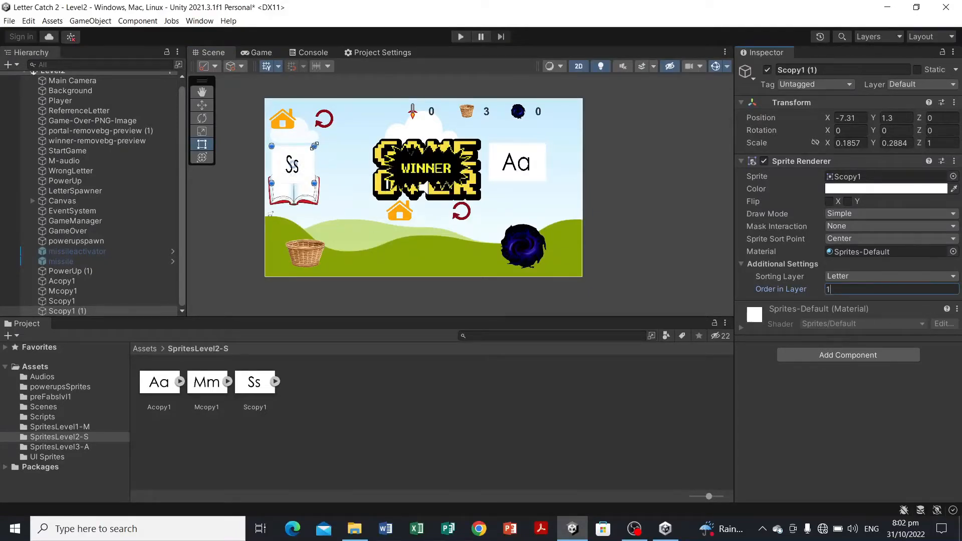
left_click_drag(314, 146, 312, 150)
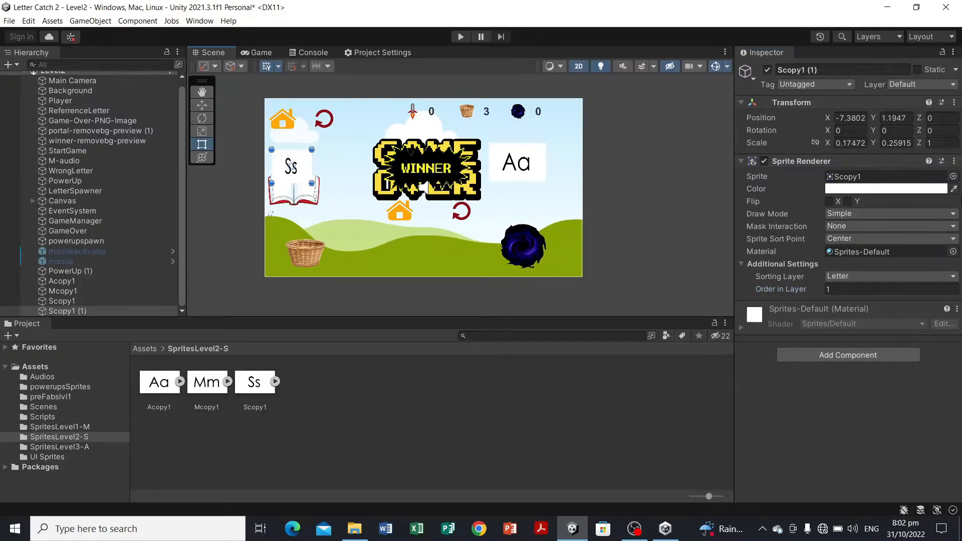
Step: Tint the Scopy1 (1) sprite pink with colour CF84BE
left_click(927, 189)
left_click_drag(948, 304, 927, 334)
left_click_drag(899, 283, 876, 270)
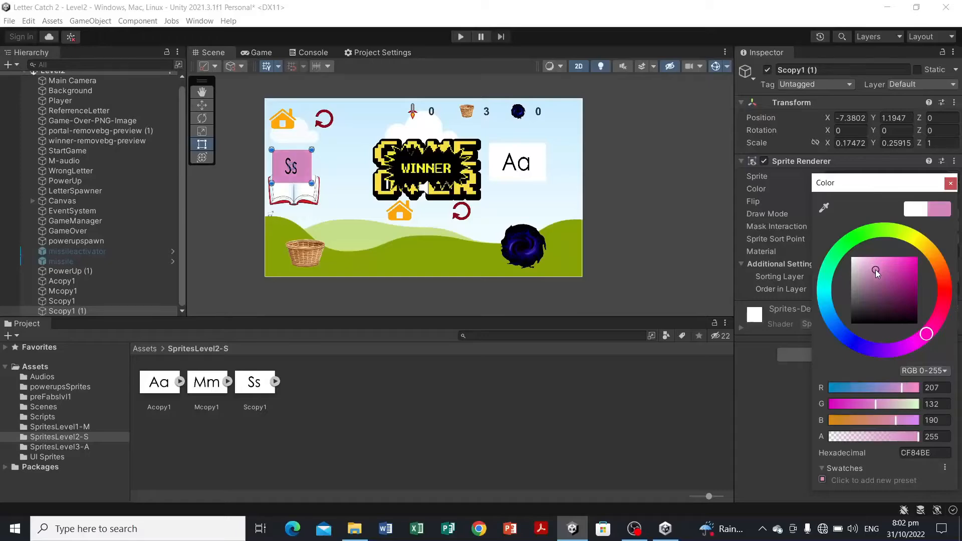
left_click(704, 203)
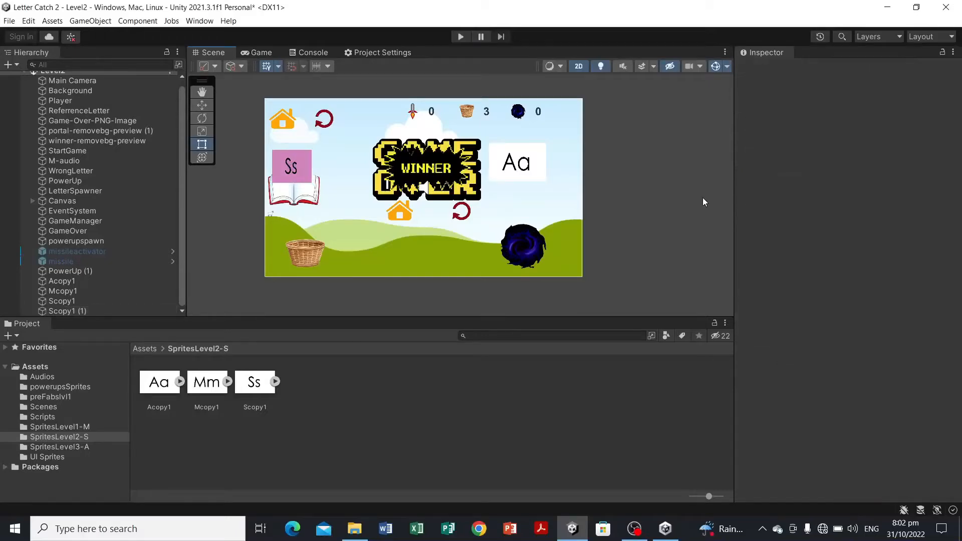
left_click(308, 158)
left_click(308, 158)
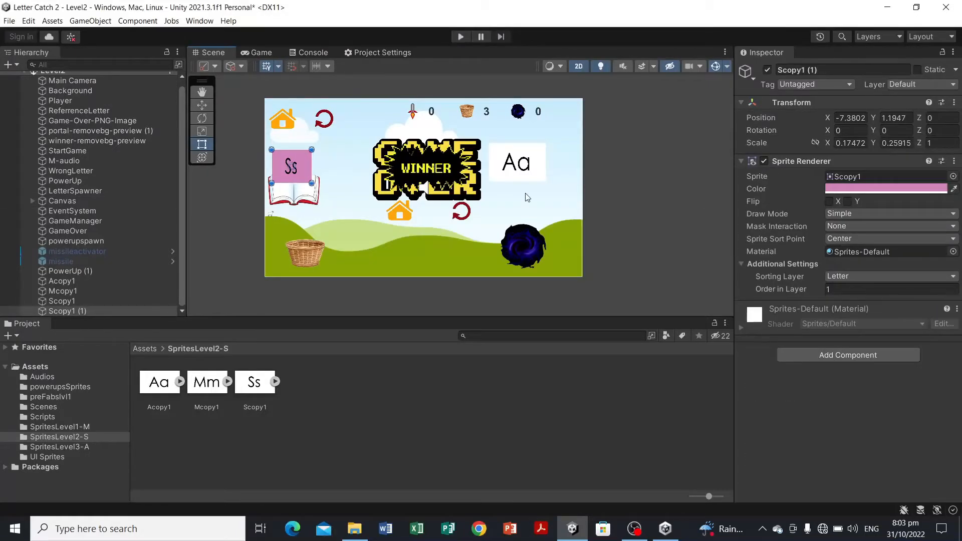
Step: Select Acopy1, Mcopy1 and Scopy1 together and add a Box Collider 2D component to them
left_click(312, 254)
left_click(312, 255)
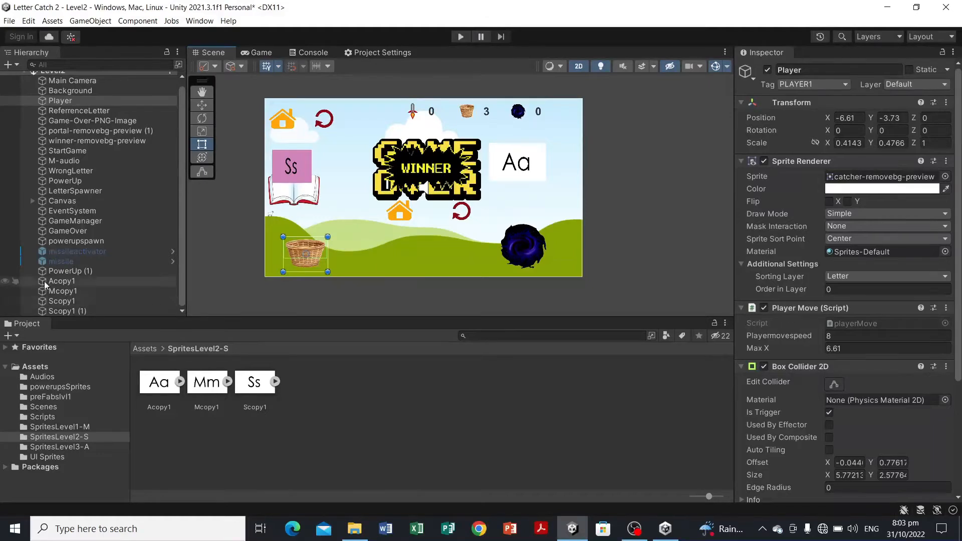
left_click(67, 282)
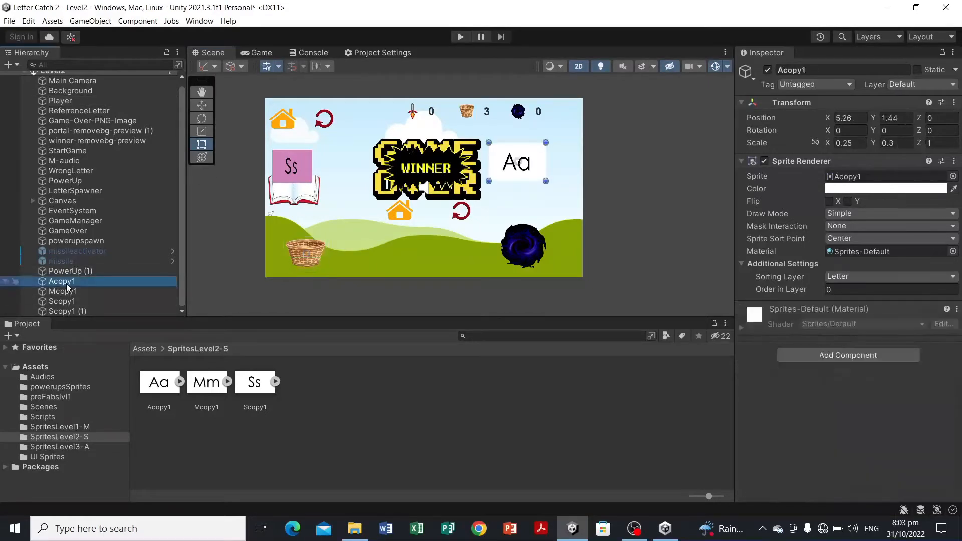
left_click(72, 292, "ctrl")
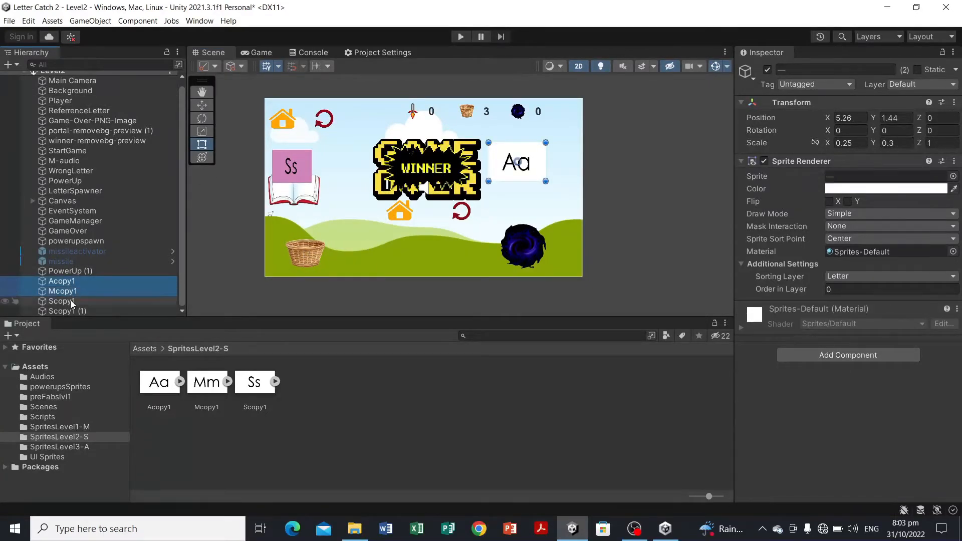
left_click(158, 300, "ctrl")
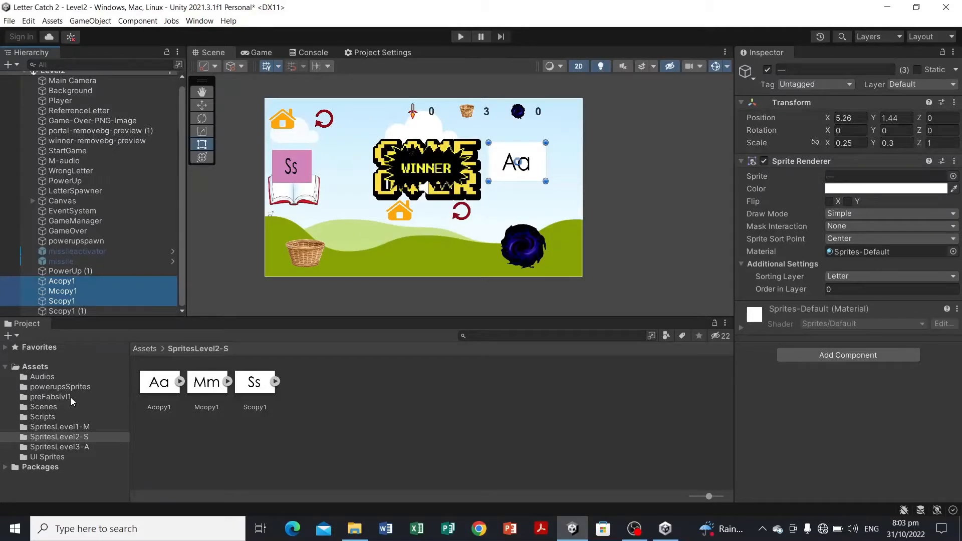
left_click(855, 356)
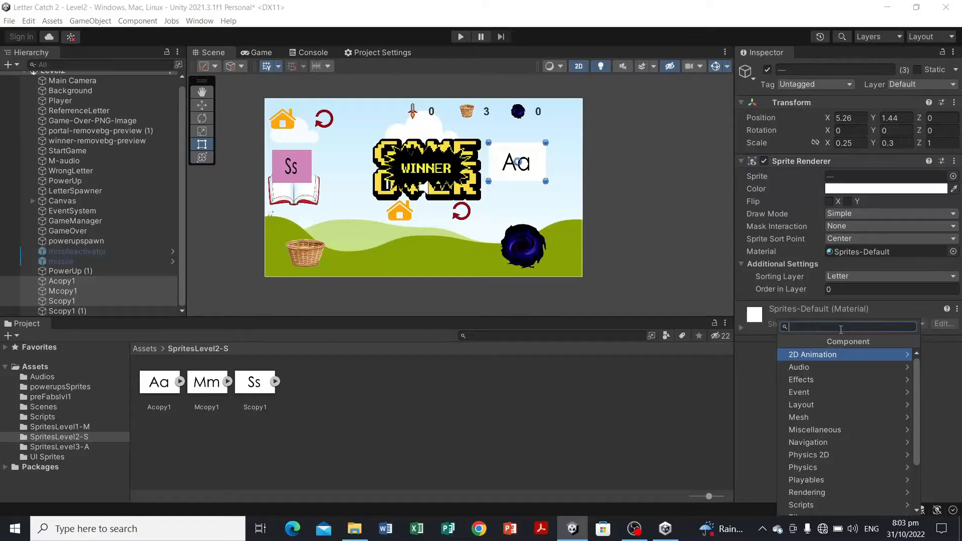
type("bo")
left_click(847, 365)
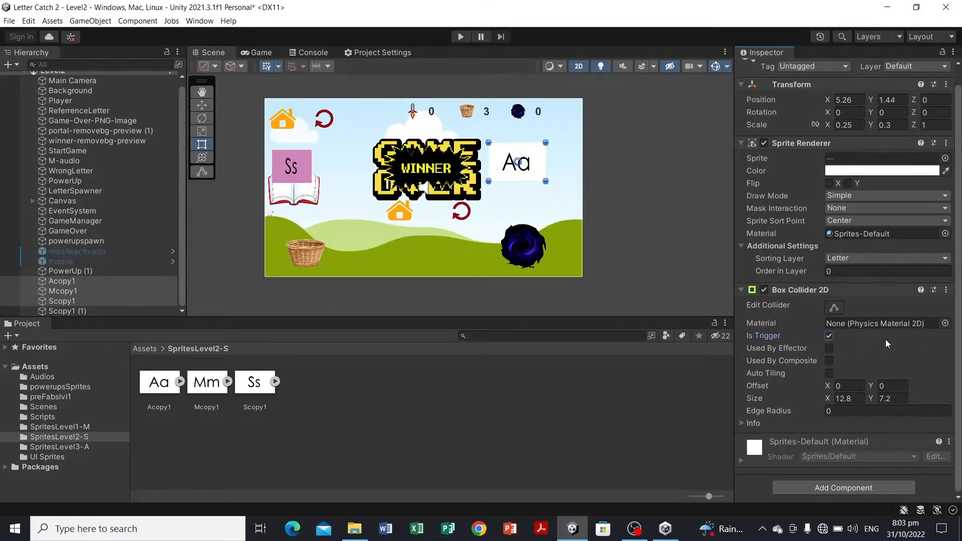
Step: Add a Rigidbody 2D component to the three selected letter objects
left_click(853, 487)
type("rig")
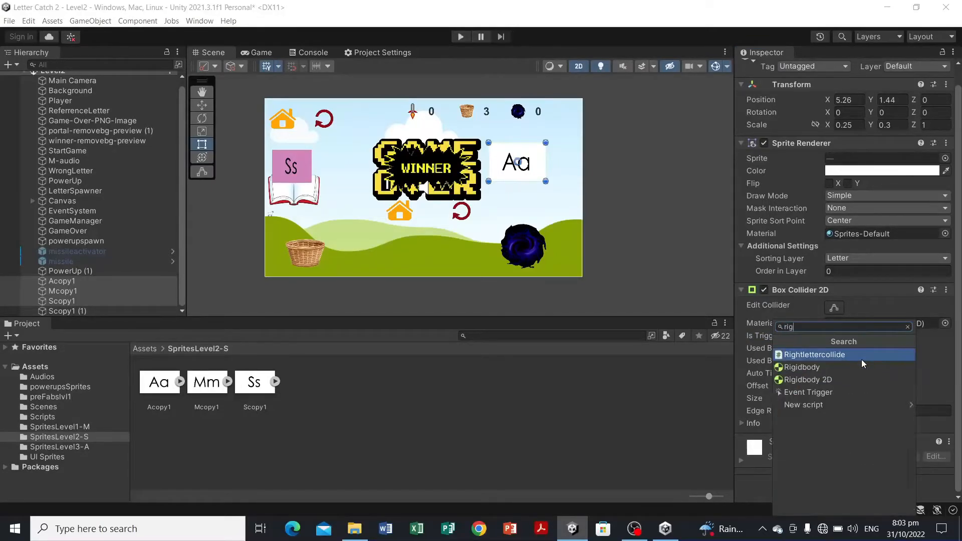
type("i")
left_click(848, 364)
Step: Set the three letters' Rigidbody 2D mass to 0.5 and gravity scale to 0.1
scroll(864, 353, "down", 4)
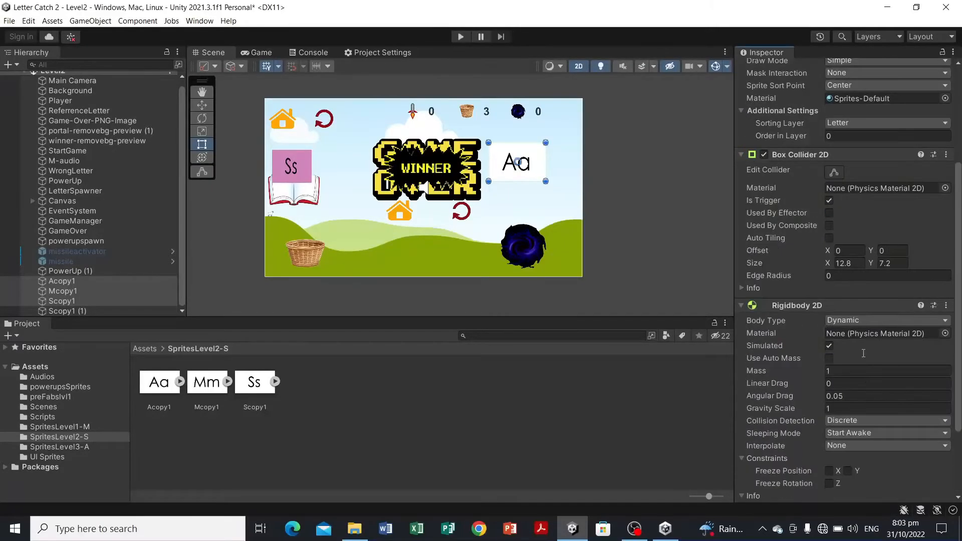
scroll(864, 354, "down", 2)
left_click(835, 307)
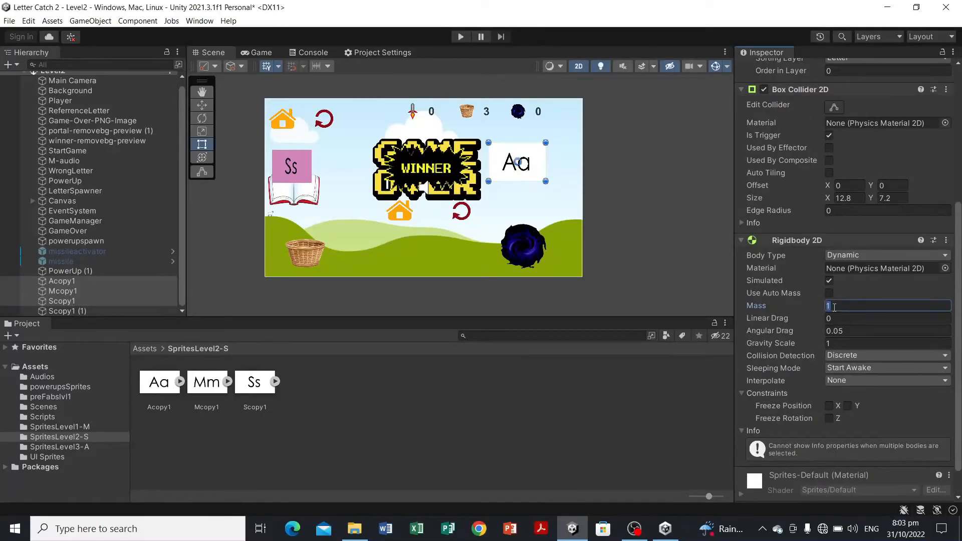
type("0.5")
left_click(838, 345)
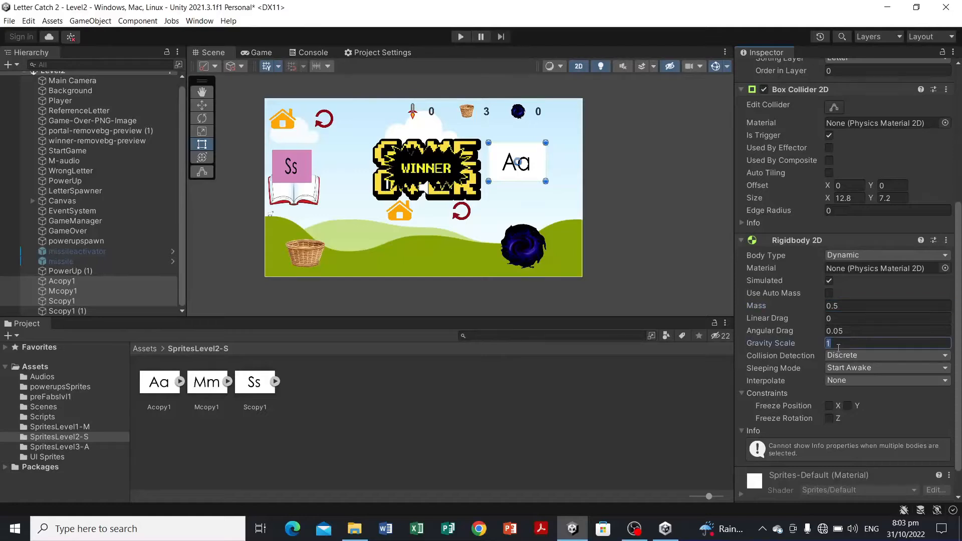
type("0.1")
Step: Inspect the LetterA prefab's components in the preFabslvl1 folder and compare them with the letter objects
left_click(621, 394)
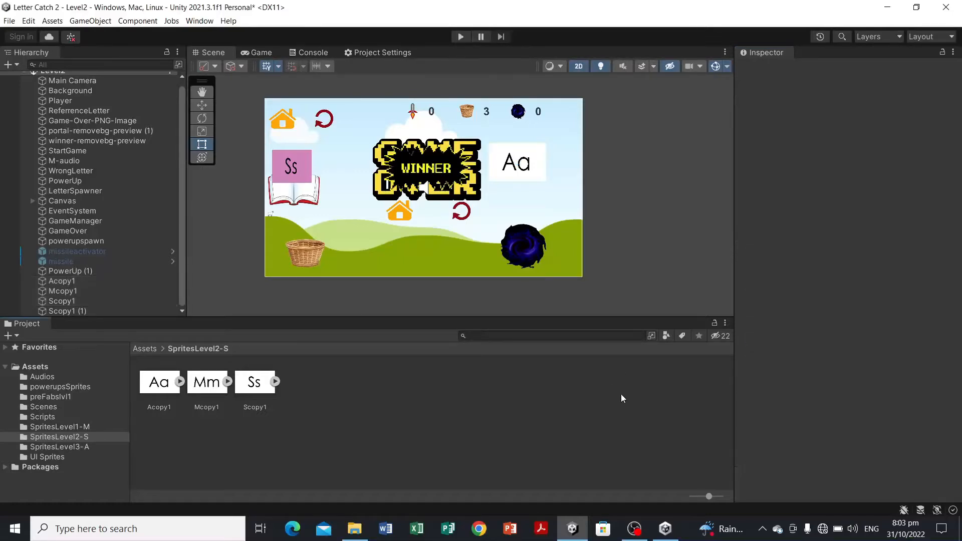
left_click(66, 397)
left_click(168, 397)
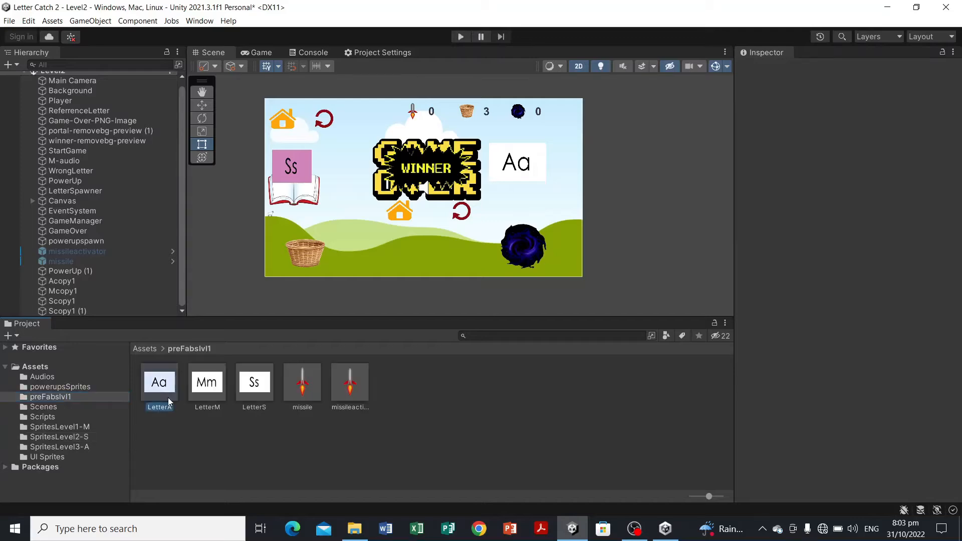
scroll(829, 282, "down", 10)
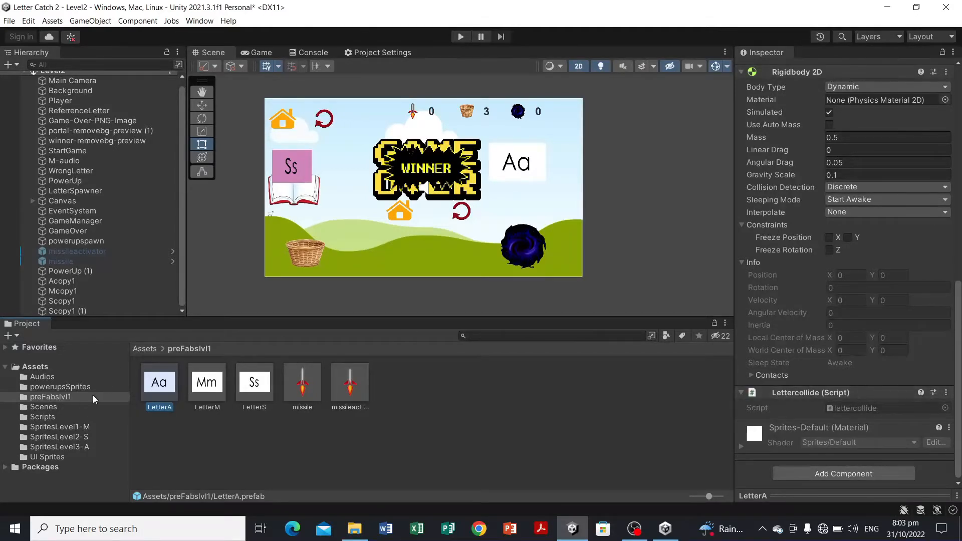
left_click(93, 281)
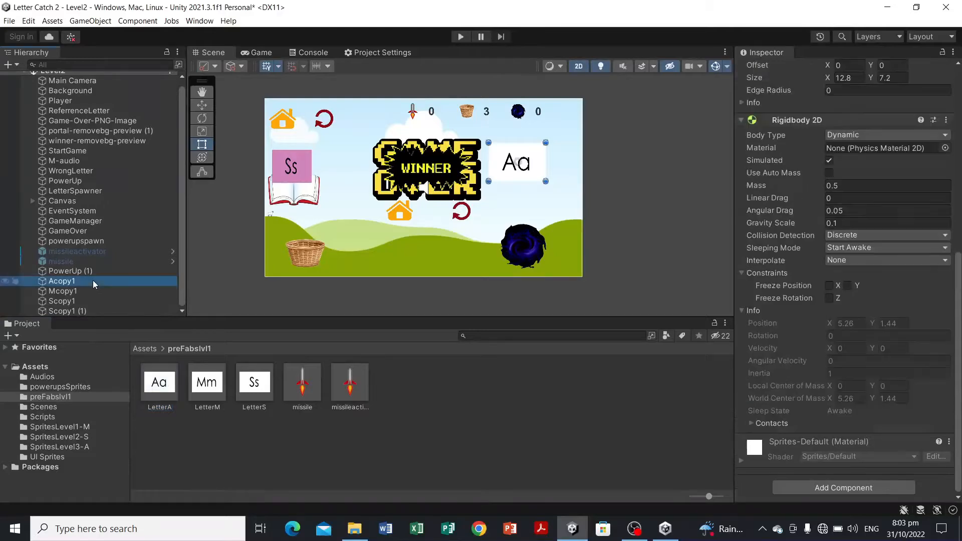
left_click(92, 289, "ctrl")
left_click(94, 301, "ctrl")
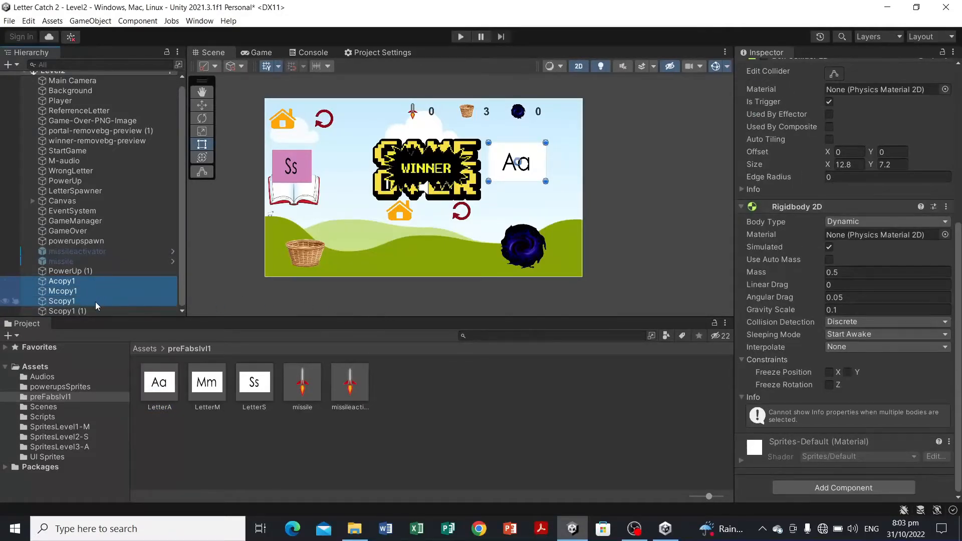
Step: Rename the Scopy1 (1) object to CorrectLetterS
left_click(85, 311)
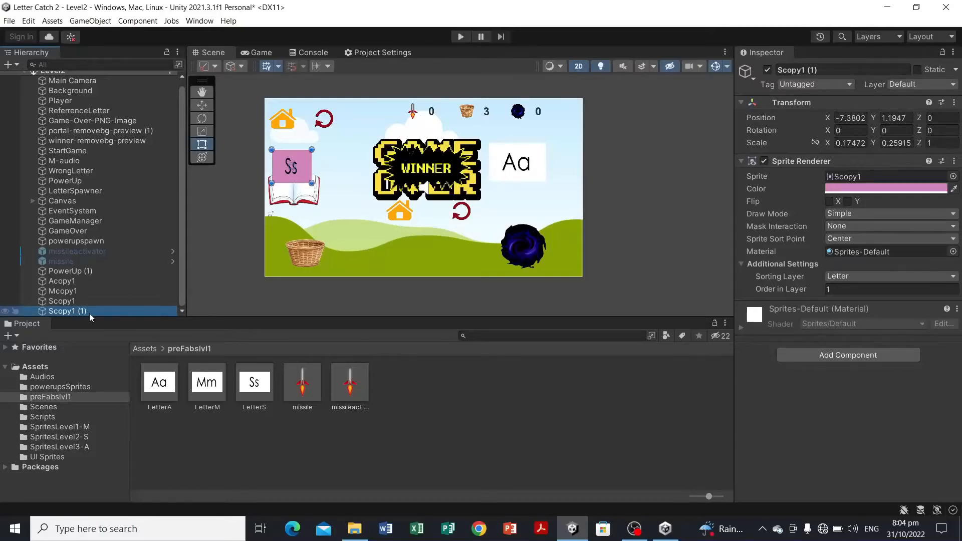
right_click(90, 312)
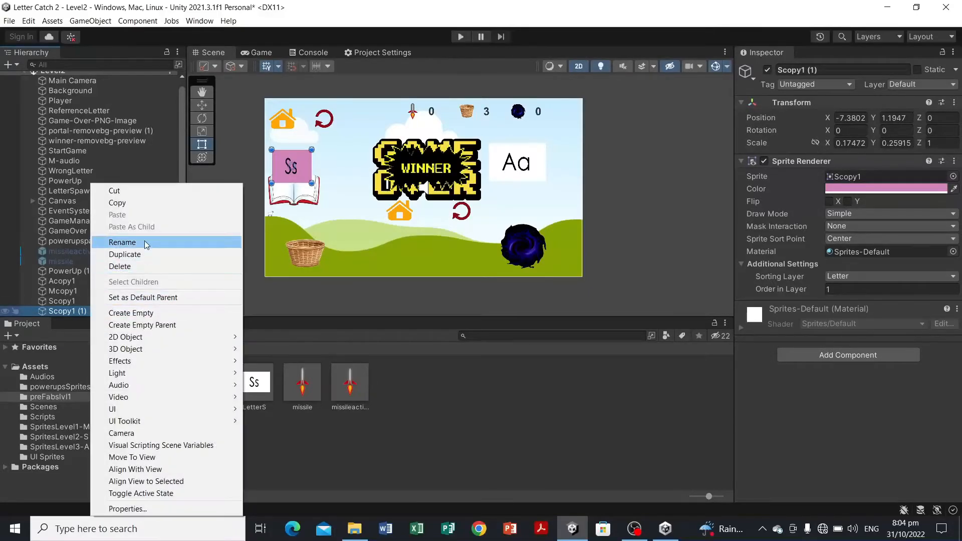
left_click(149, 243)
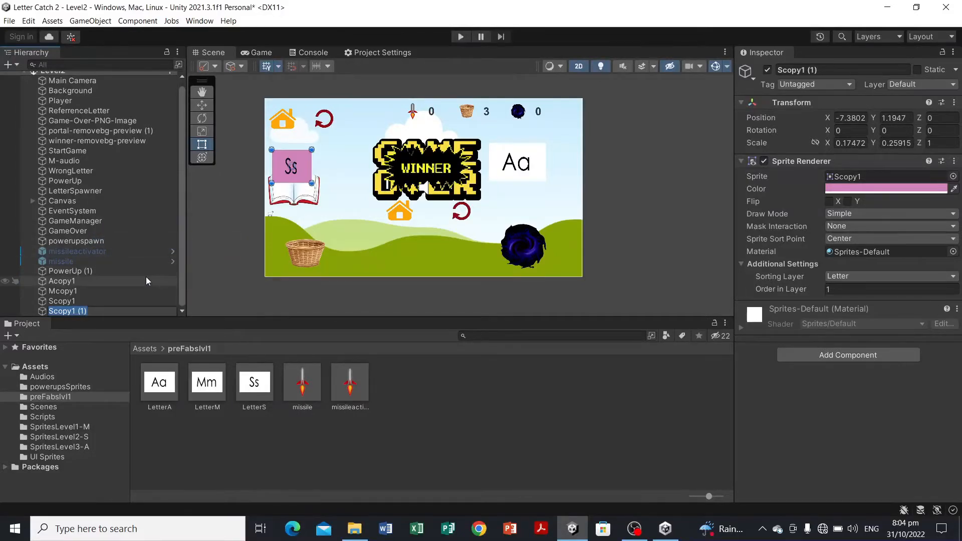
type("CorrectLettr")
key("BackSpace")
type("erS")
left_click(374, 432)
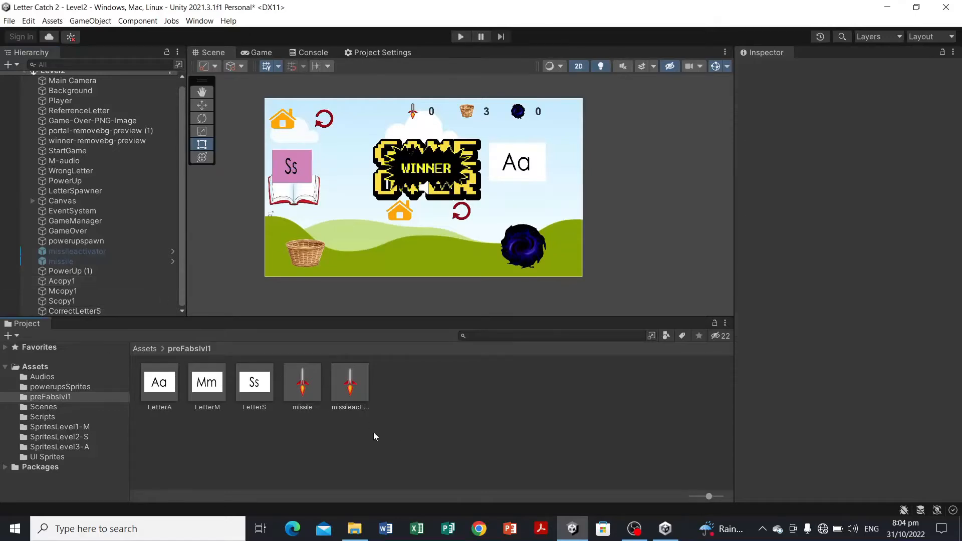
Step: Add the Lettercollide script component to Acopy1, Mcopy1 and Scopy1 together
left_click(87, 311)
left_click(97, 282)
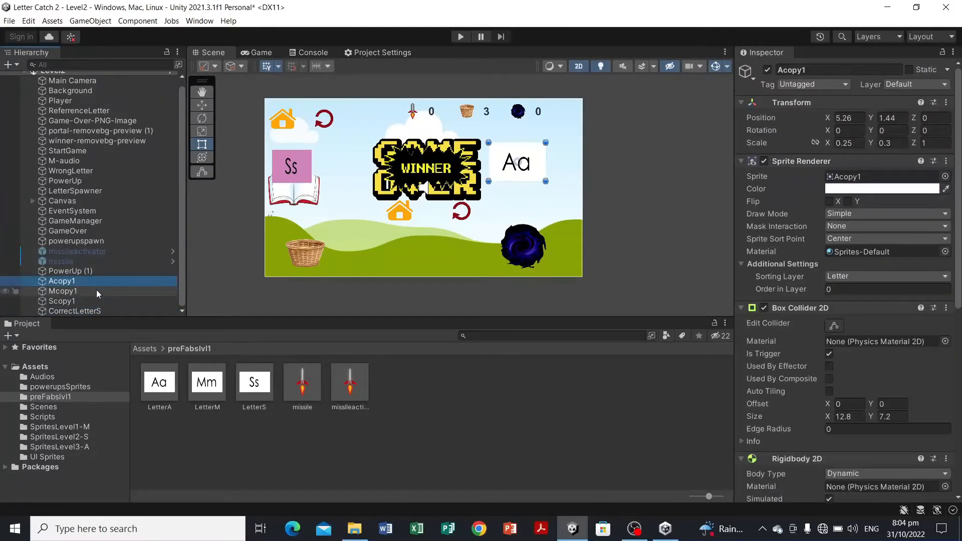
left_click(108, 302, "shift")
scroll(835, 356, "down", 10)
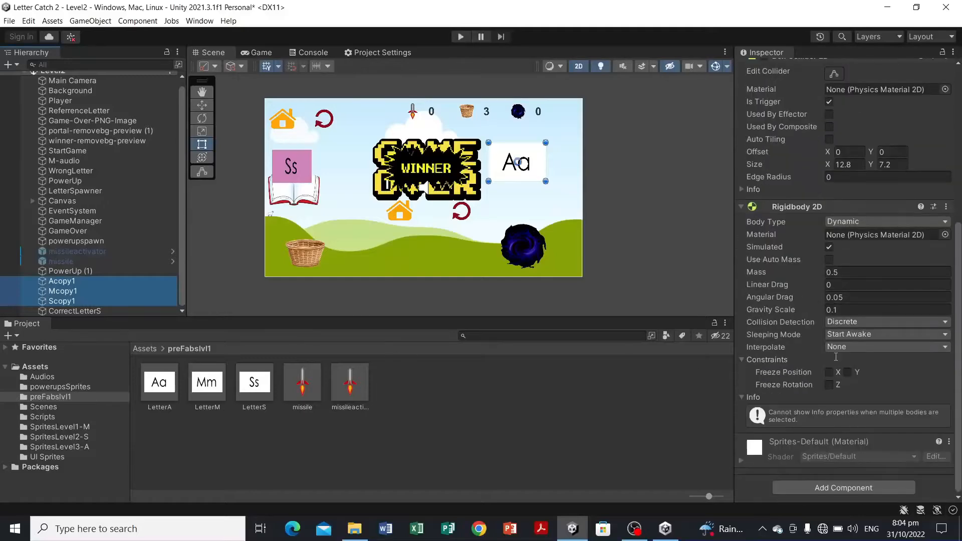
scroll(835, 356, "up", 6)
scroll(817, 216, "down", 4)
left_click(861, 486)
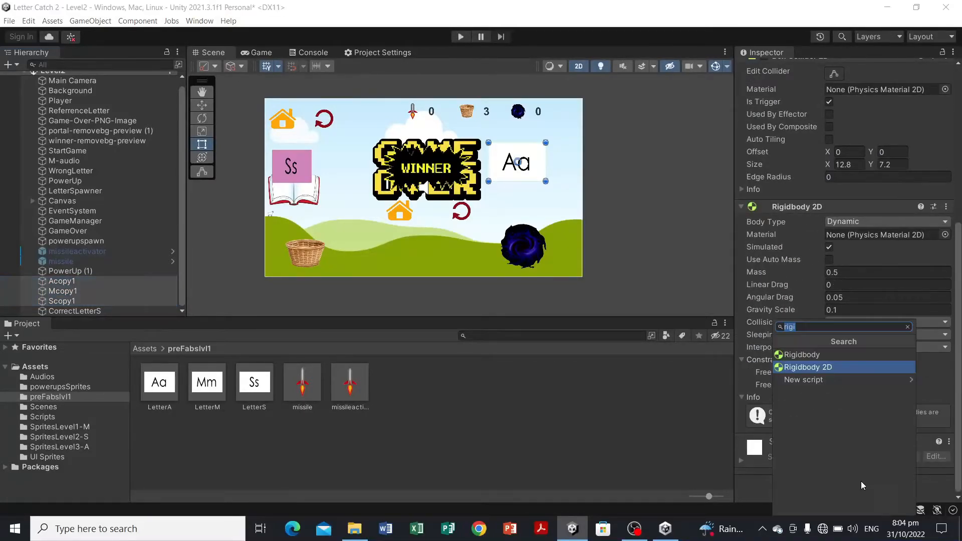
key("BackSpace")
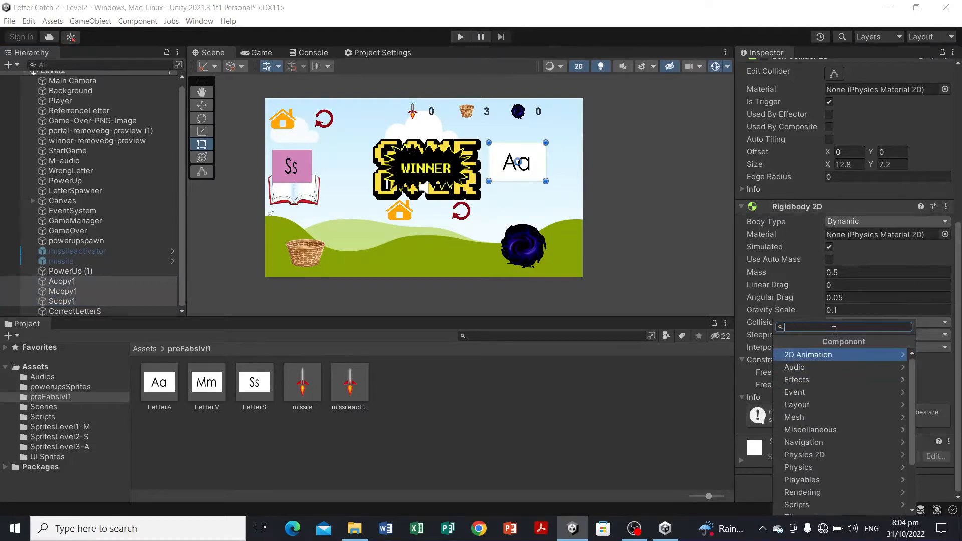
left_click(802, 505)
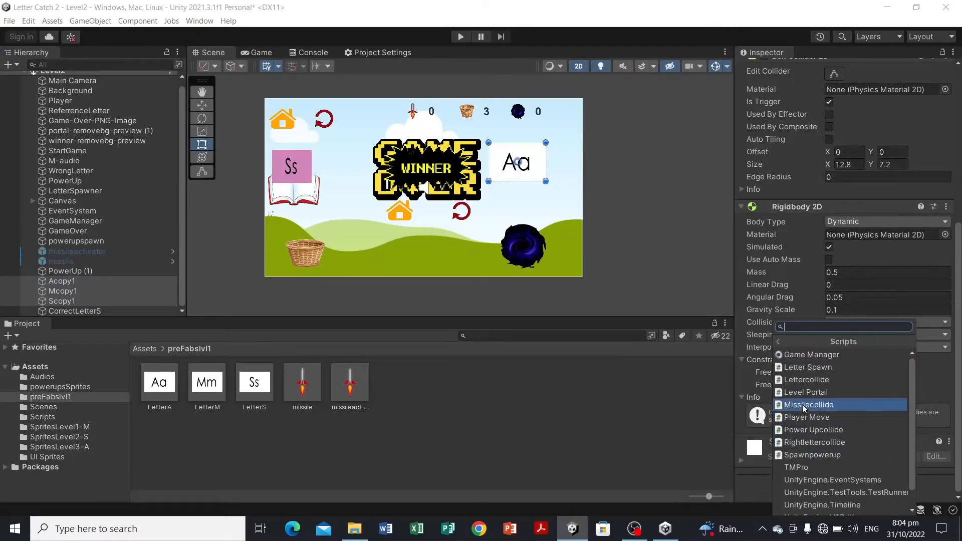
left_click(809, 380)
scroll(862, 387, "up", 10)
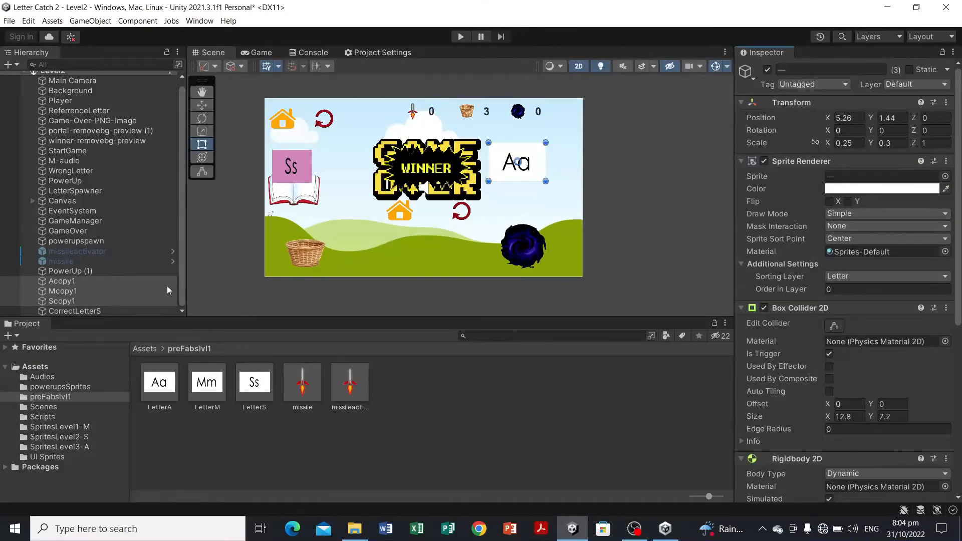
Step: Tag both Acopy1 and Mcopy1 as wrongletter
left_click(127, 282)
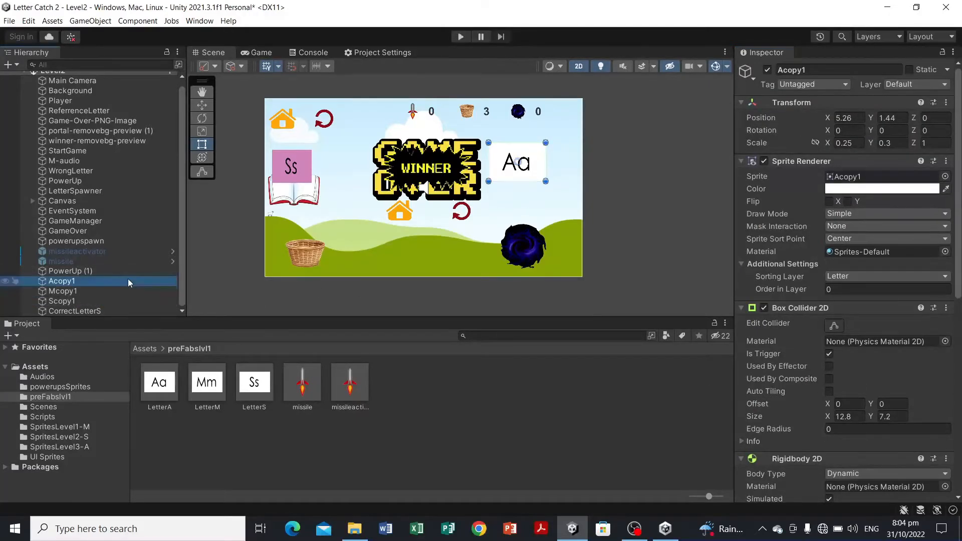
left_click(822, 84)
left_click(815, 206)
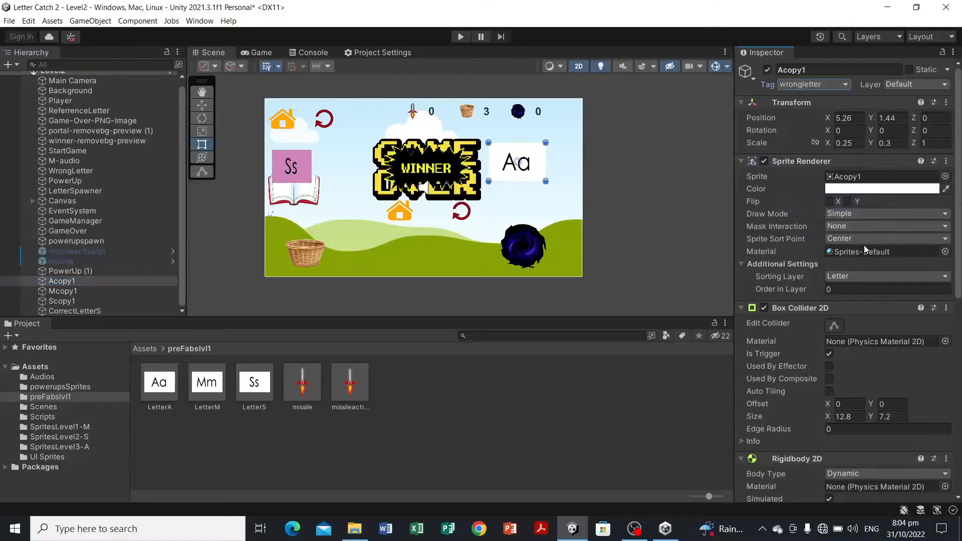
left_click(98, 291)
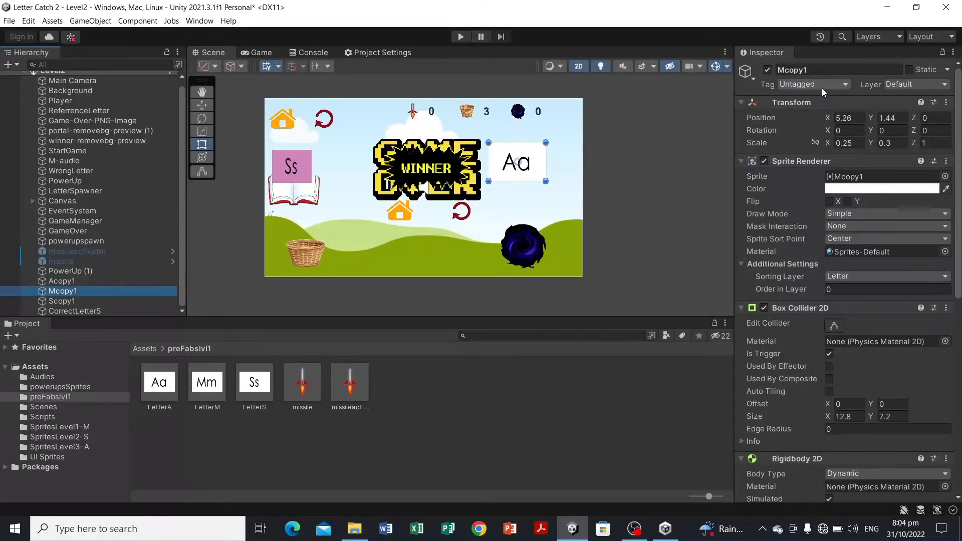
left_click(822, 86)
left_click(817, 208)
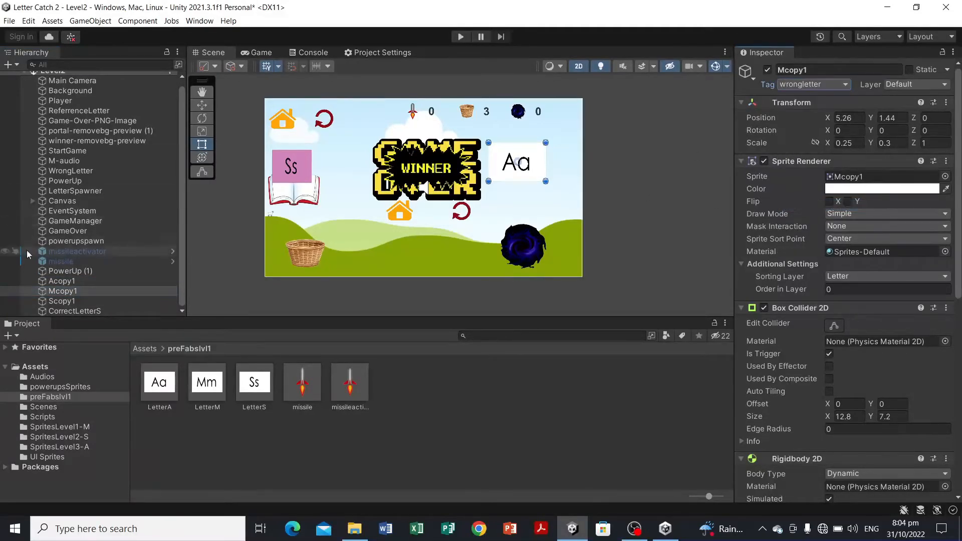
Step: Tag Scopy1 as rightletter
left_click(81, 300)
left_click(801, 85)
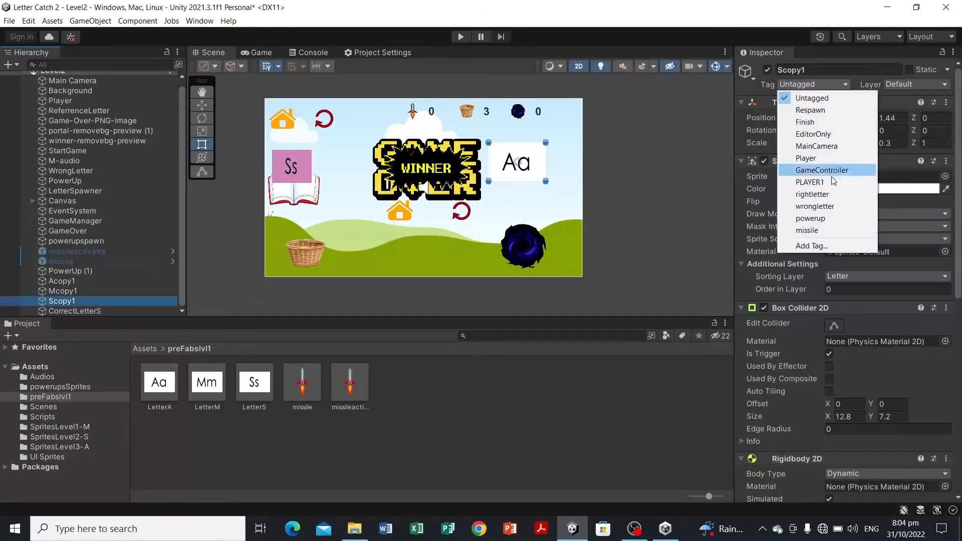
left_click(828, 196)
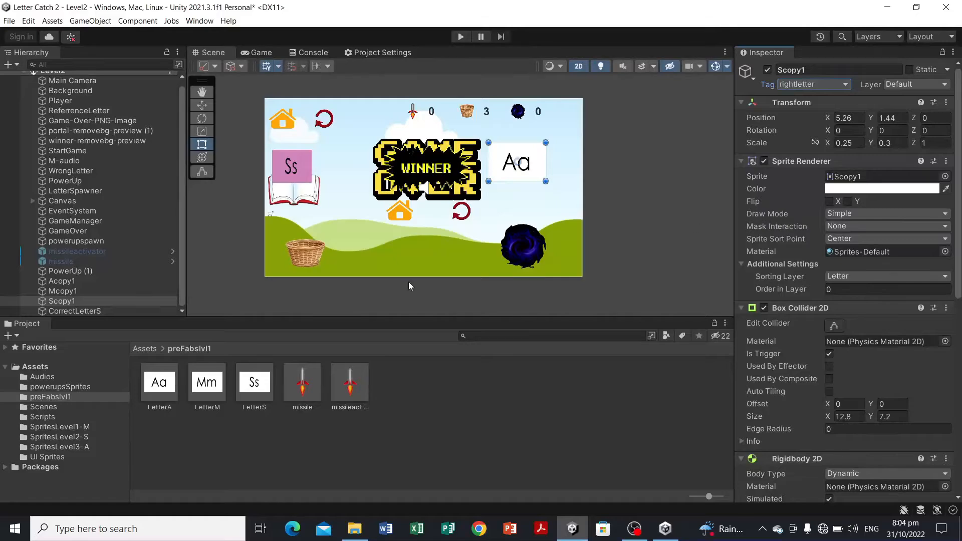
Step: Review the components and tags of the three letter objects selected together
left_click(597, 184)
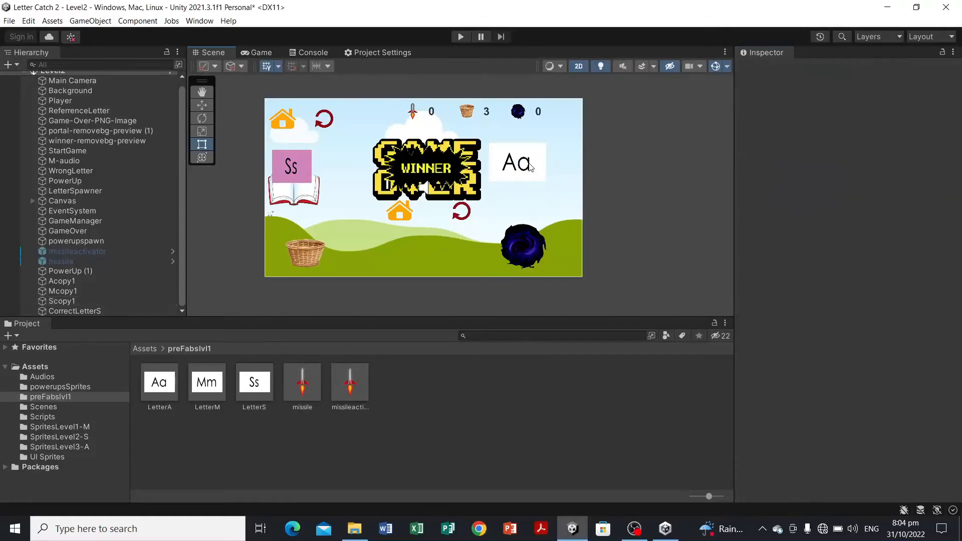
left_click(530, 167)
left_click(116, 279)
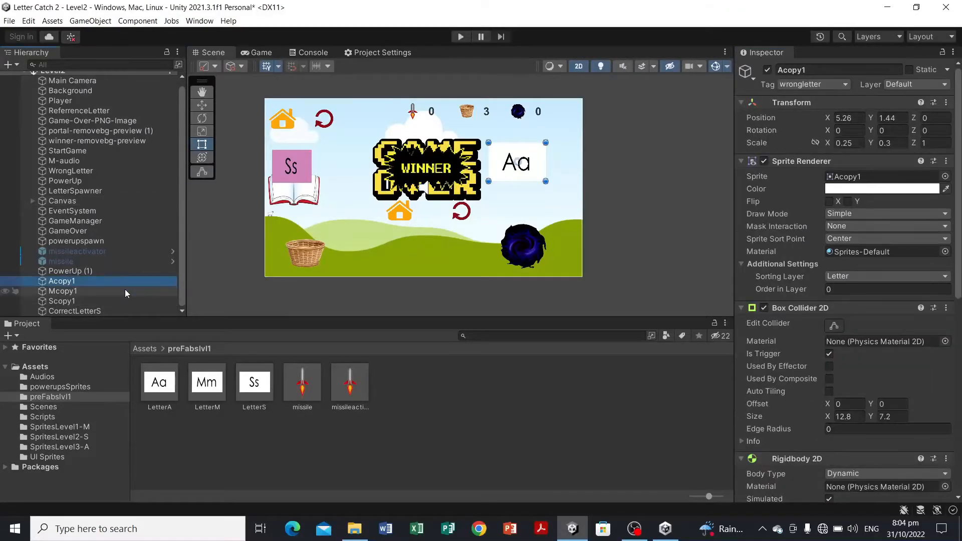
left_click(125, 300, "shift")
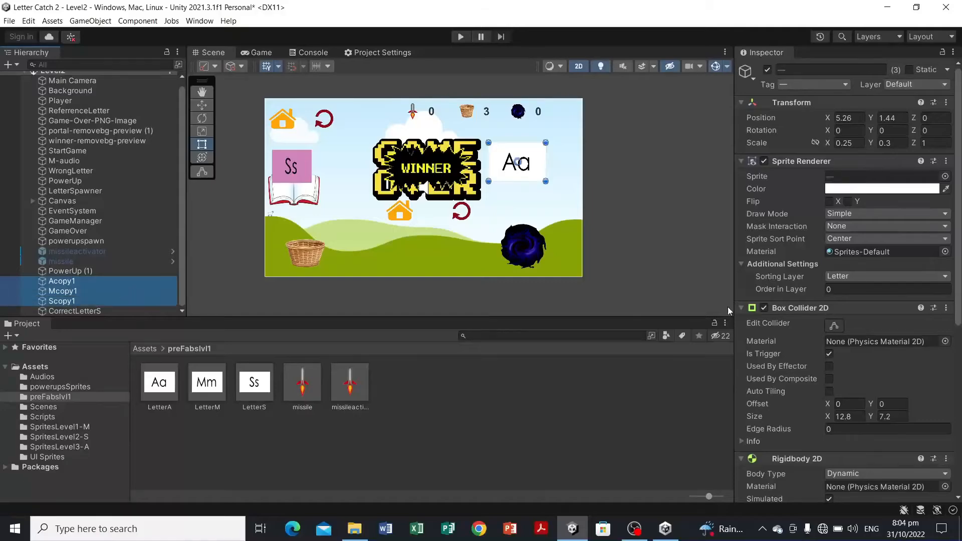
scroll(835, 268, "down", 5)
scroll(837, 268, "down", 4)
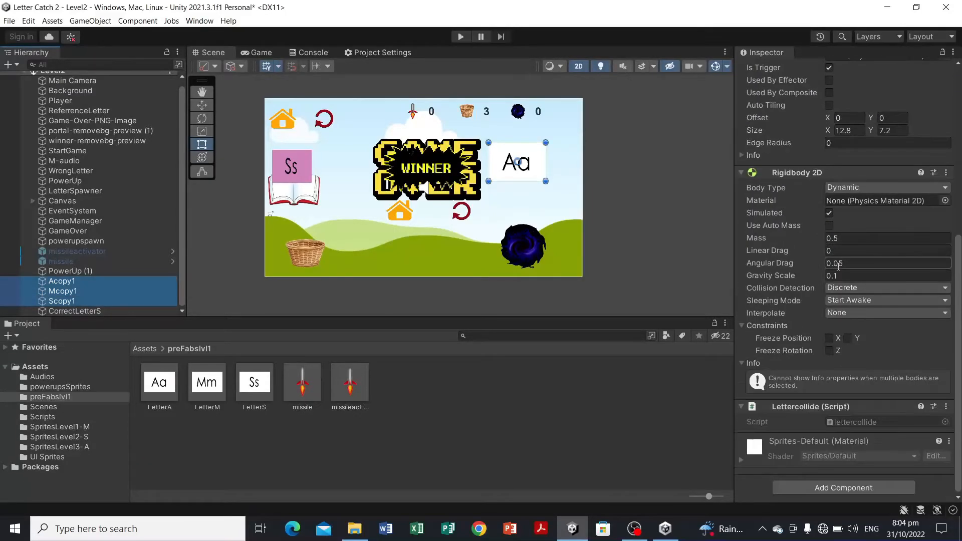
scroll(839, 266, "up", 8)
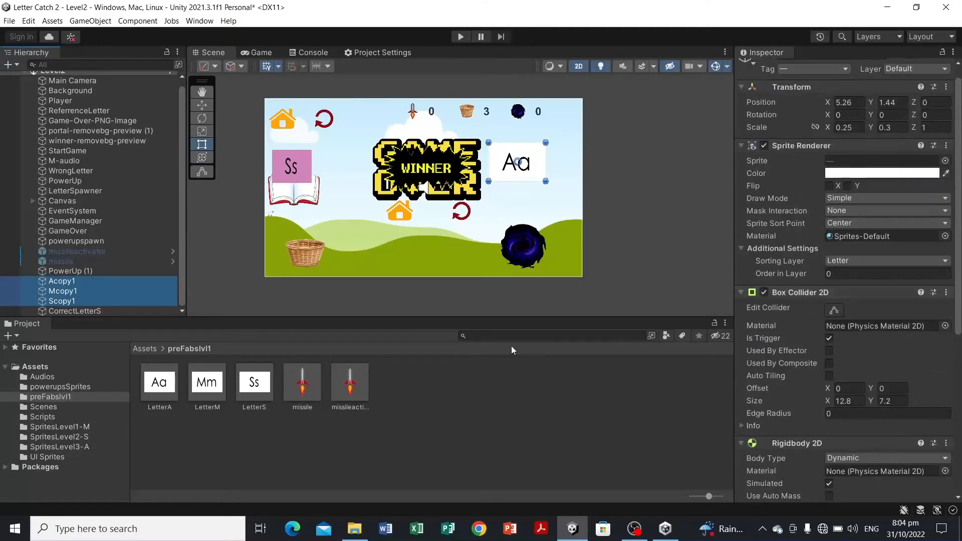
left_click(488, 417)
left_click(146, 284)
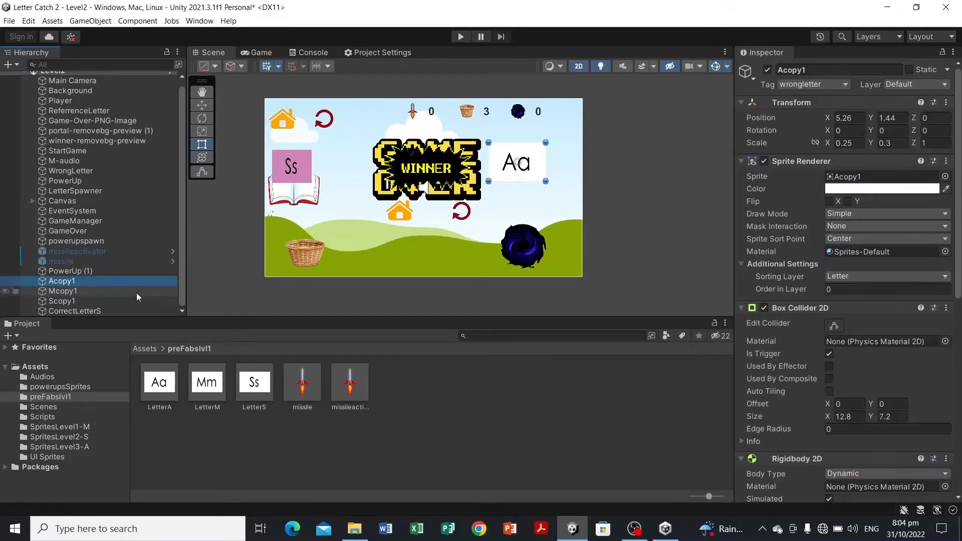
left_click(136, 293, "ctrl")
left_click(134, 301, "ctrl")
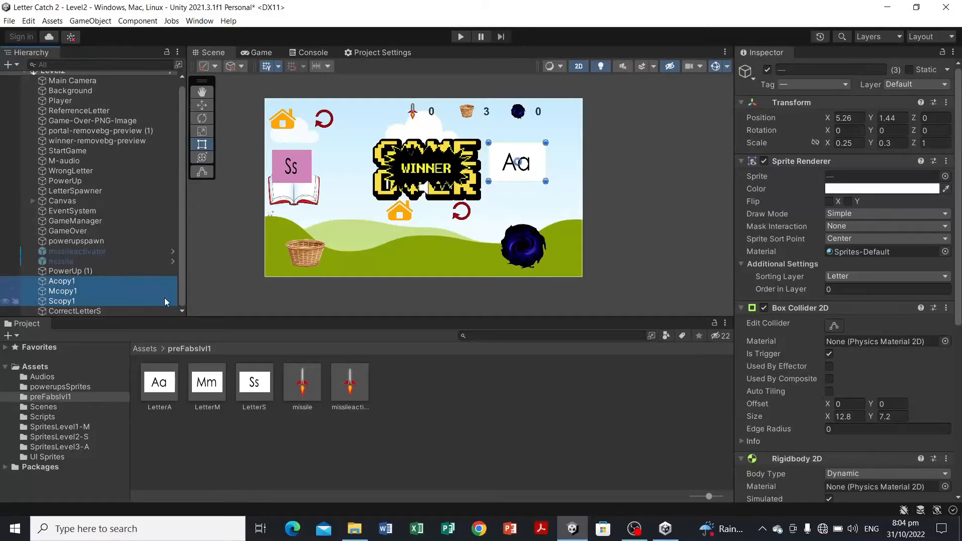
Step: Create a new folder named preFabslvl2 in Assets and open it
left_click(34, 367)
right_click(34, 366)
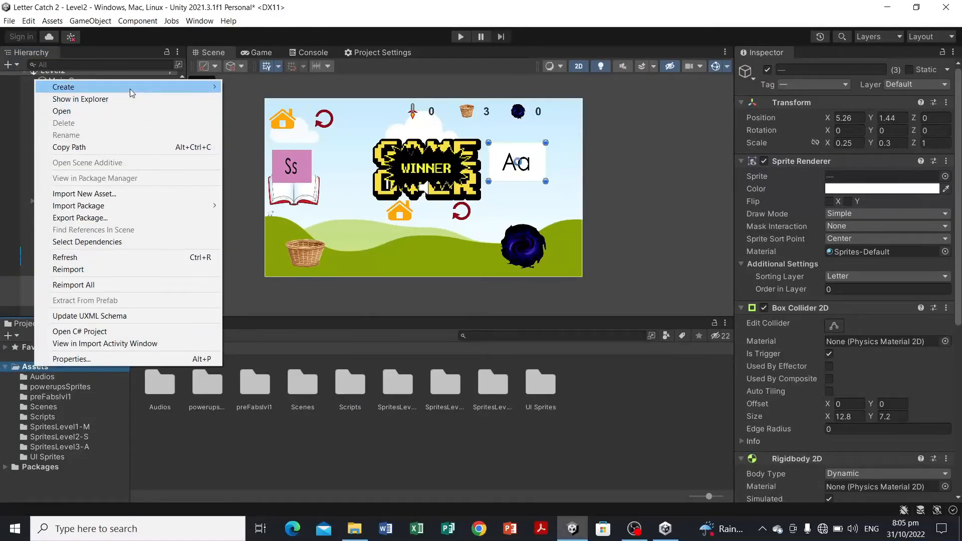
mouse_move(131, 89)
left_click(251, 38)
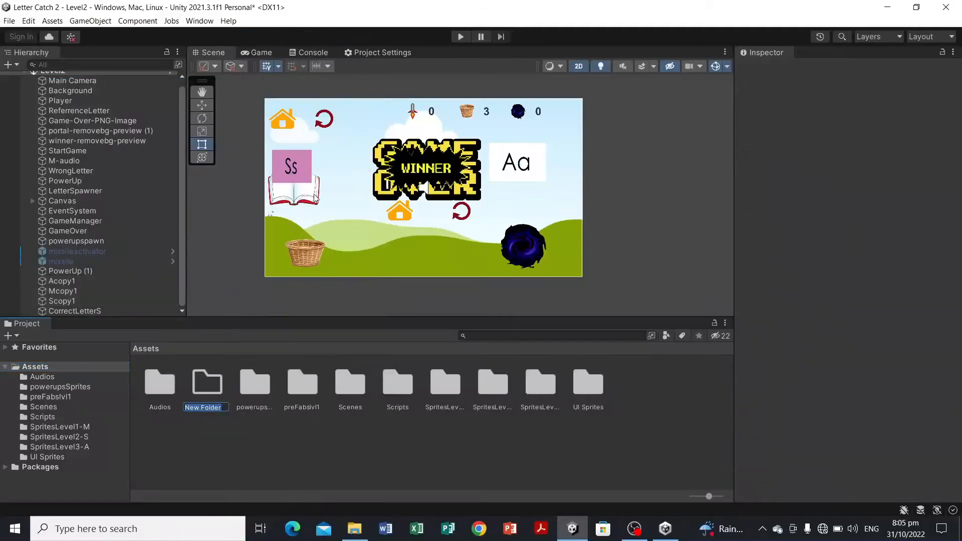
type("preFabslvl2")
key("Return")
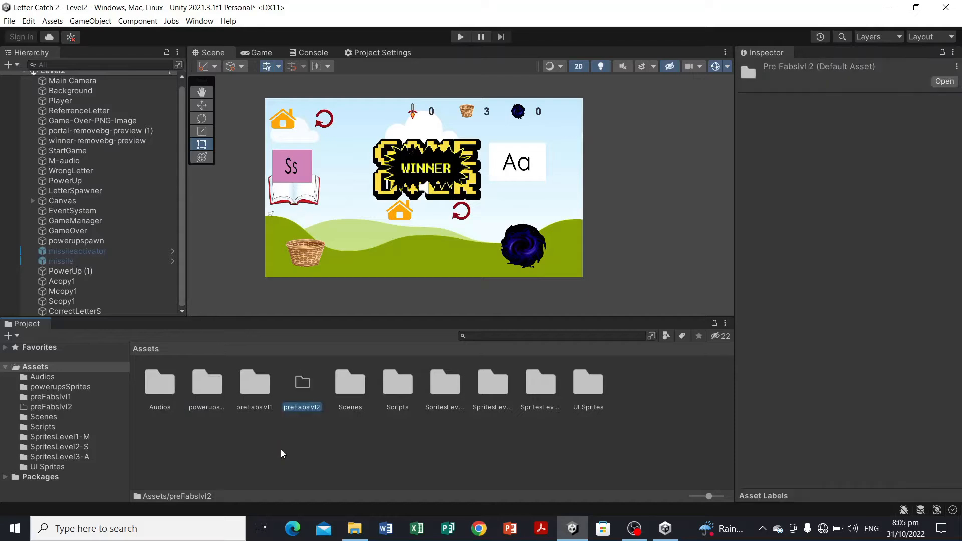
double_click(305, 394)
Step: Make prefabs of Acopy1, Mcopy1 and Scopy1 in the preFabslvl2 folder
left_click(94, 280)
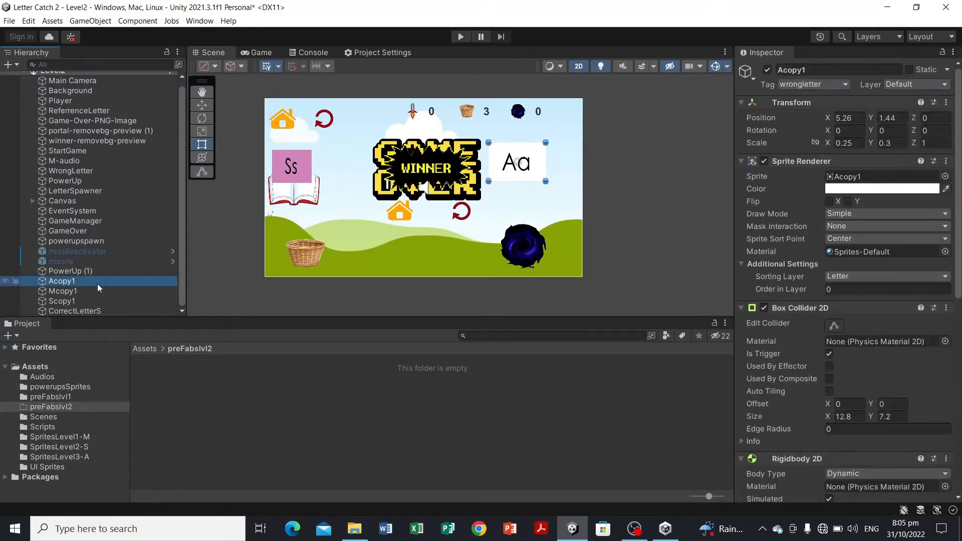
left_click(101, 290, "shift")
left_click(108, 299, "shift")
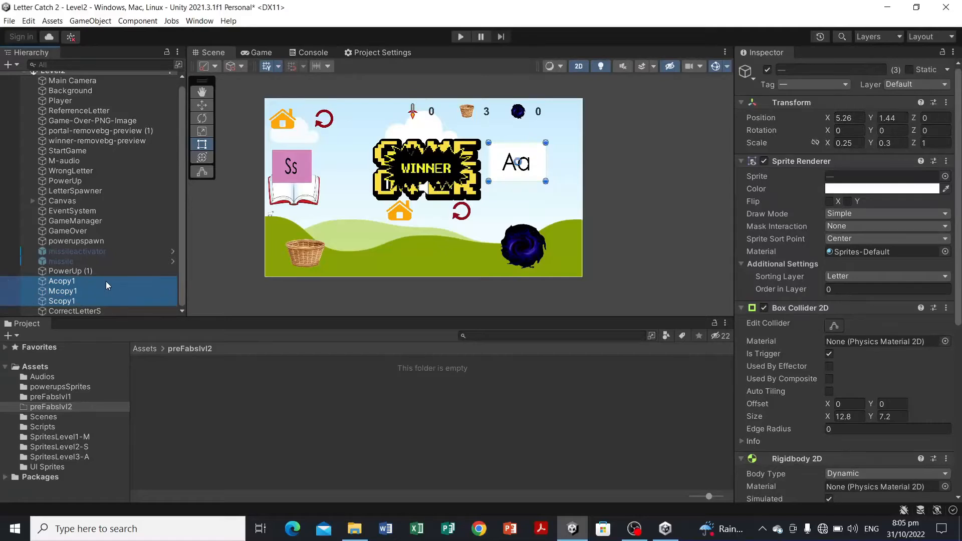
left_click_drag(107, 282, 255, 403)
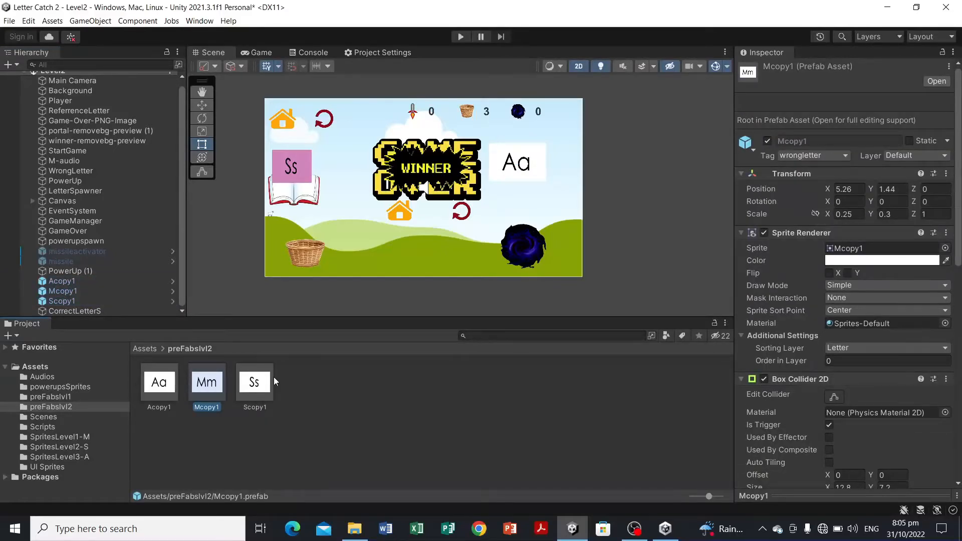
Step: Deactivate the Acopy1, Mcopy1 and Scopy1 objects in the scene
left_click(114, 283, "ctrl")
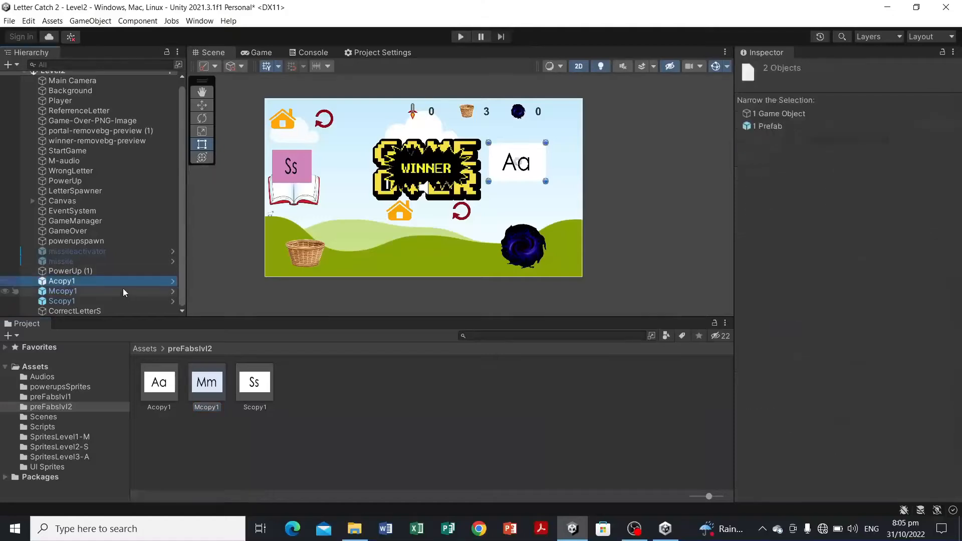
left_click(125, 292, "ctrl")
left_click(136, 300, "ctrl")
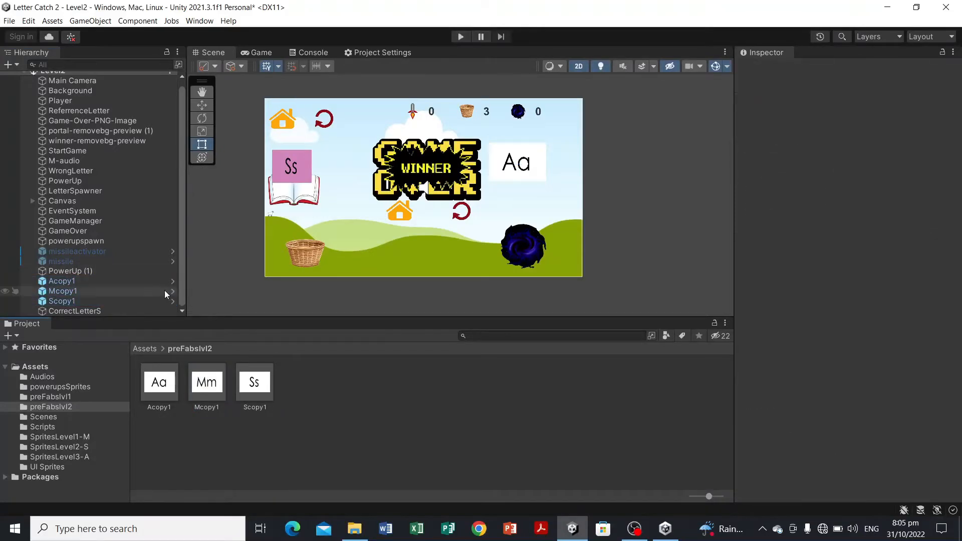
left_click(156, 282)
left_click(155, 292)
left_click(157, 302, "ctrl")
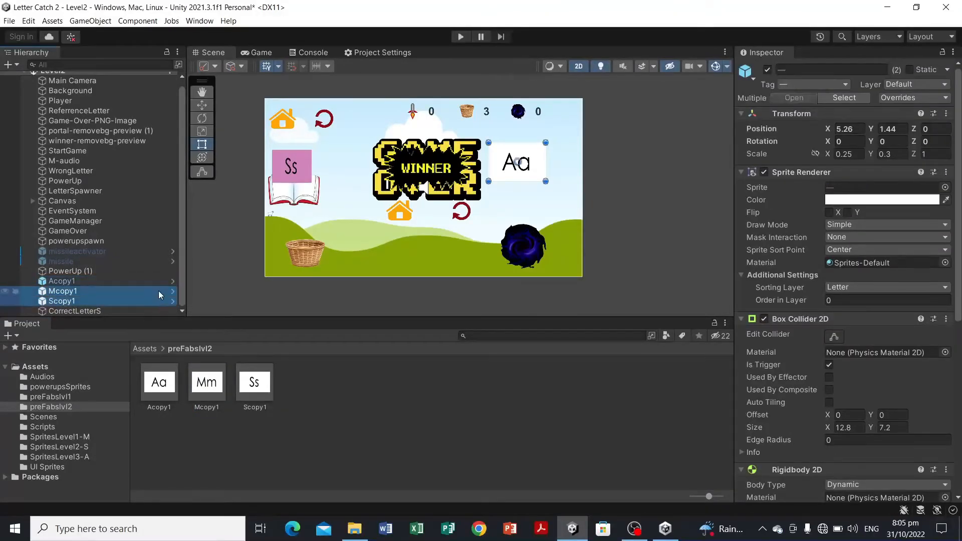
left_click(159, 282, "ctrl")
left_click(767, 70)
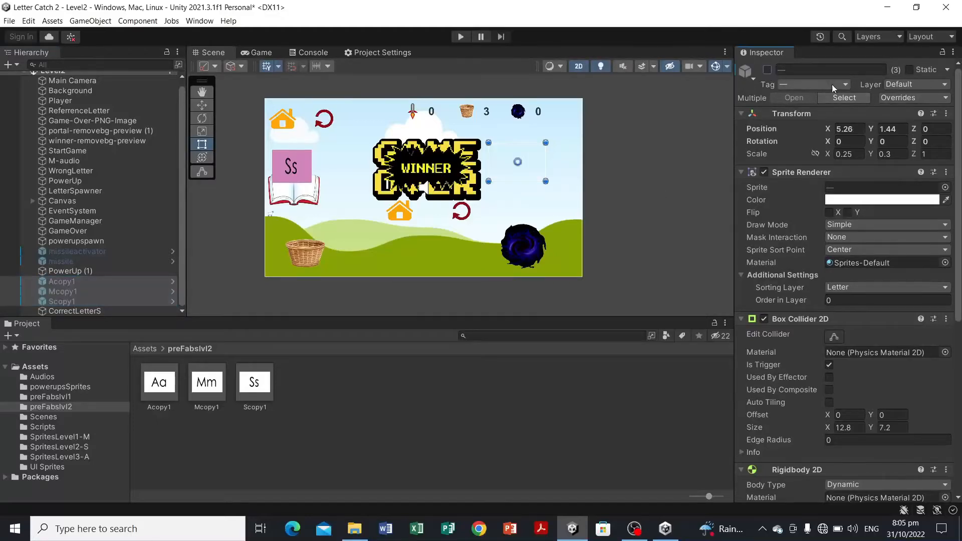
left_click(642, 213)
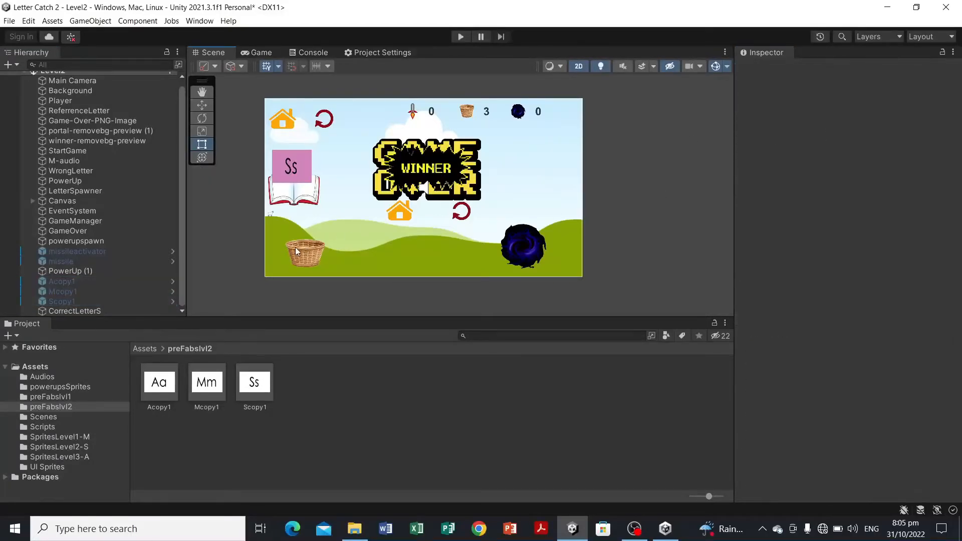
Step: Starting from the Player basket's tag options, add a new tag named PLAYER2
left_click(293, 248)
left_click(293, 248)
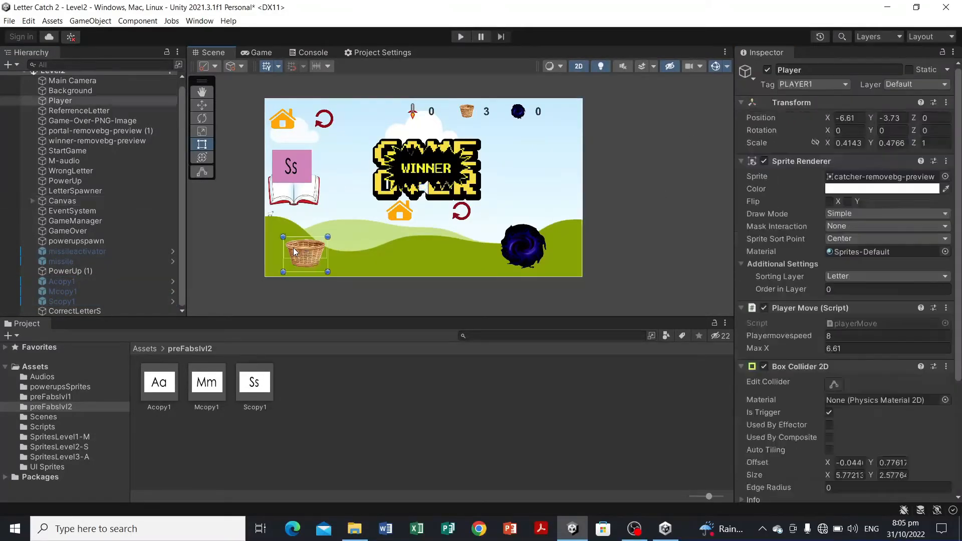
left_click(823, 85)
left_click(831, 247)
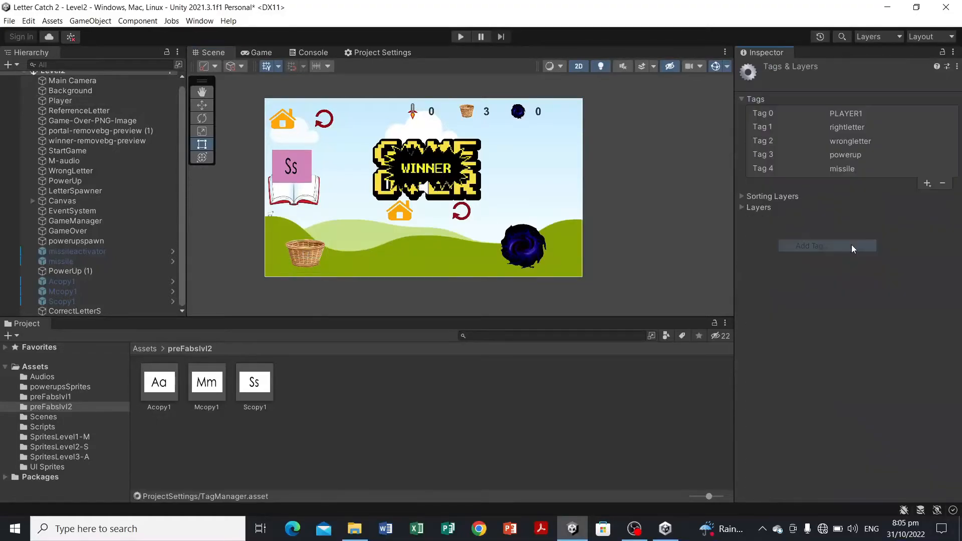
left_click(927, 183)
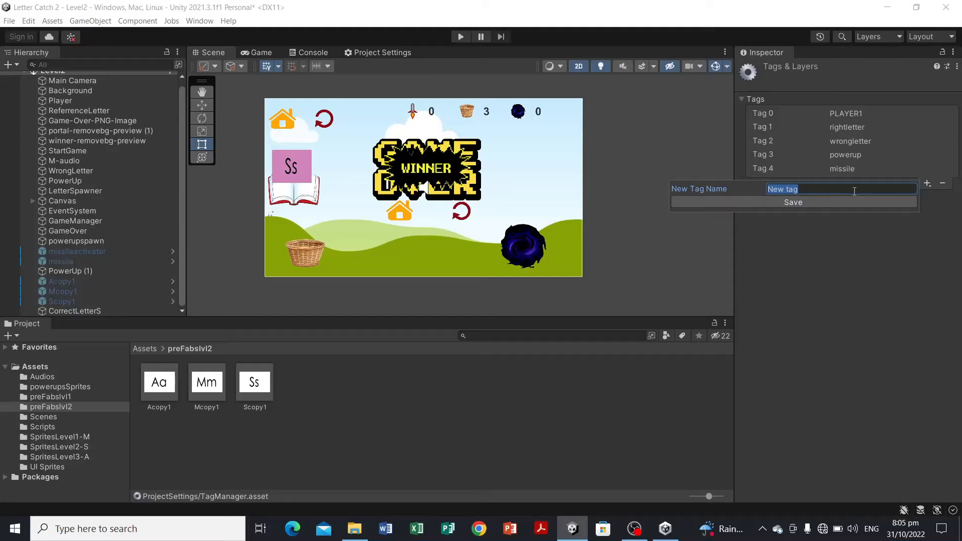
key("Caps_Lock")
type("PLA")
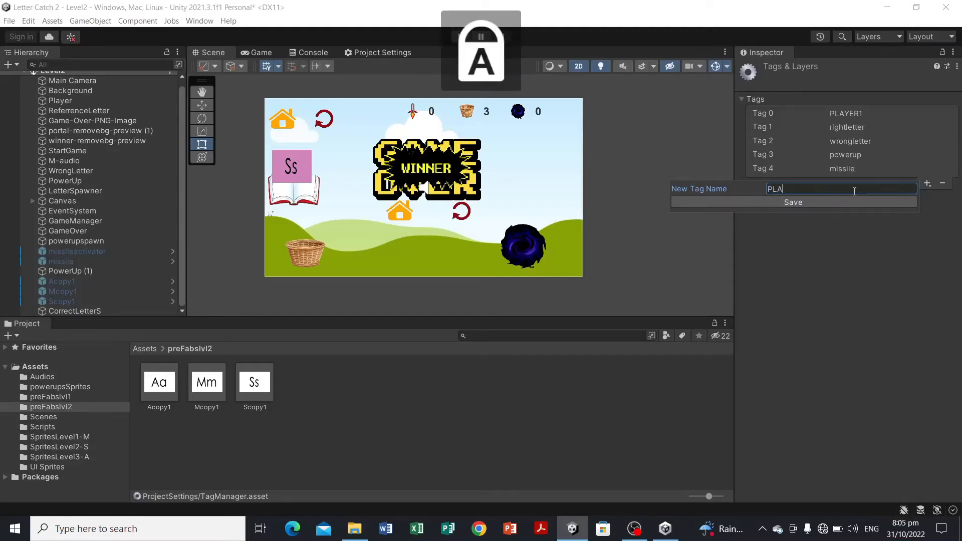
type("YER2")
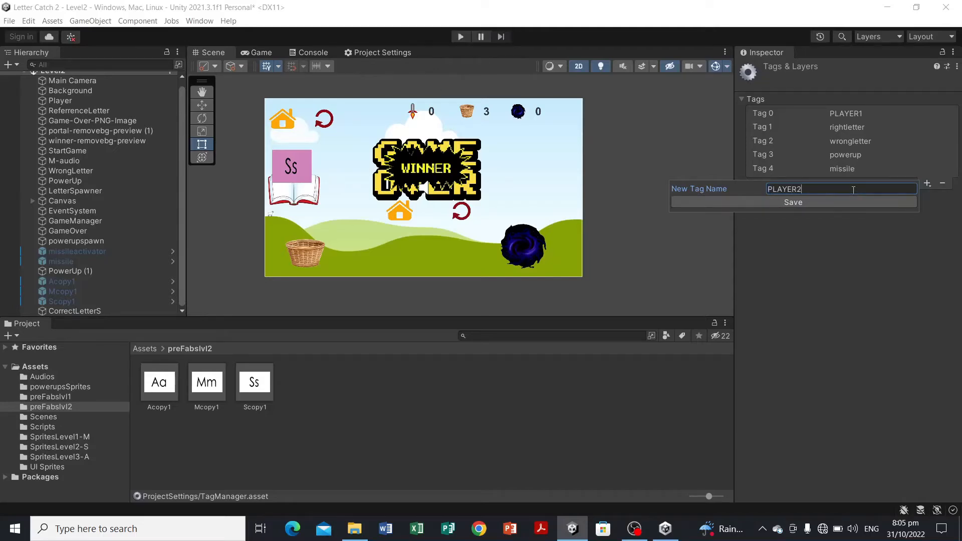
left_click(835, 204)
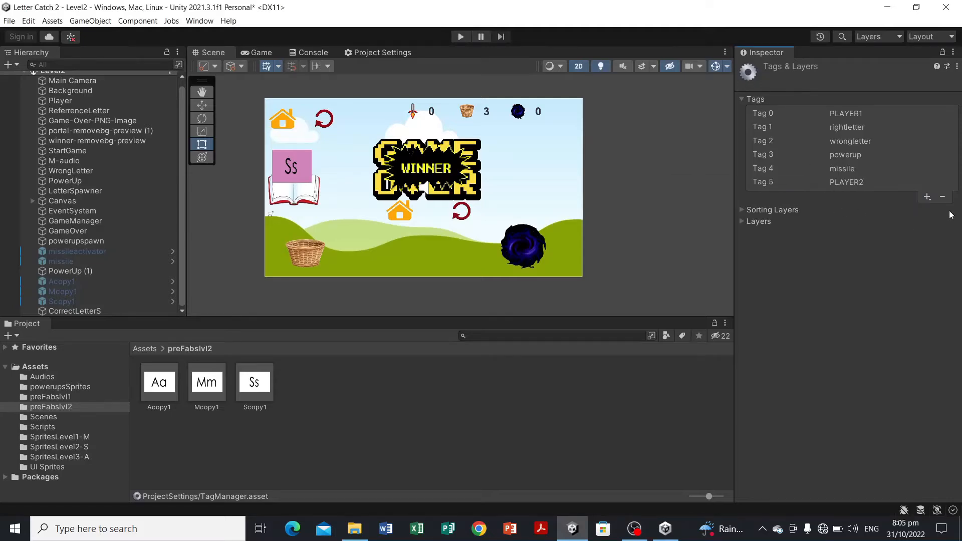
Step: Tag the Player basket object as PLAYER2
left_click(310, 259)
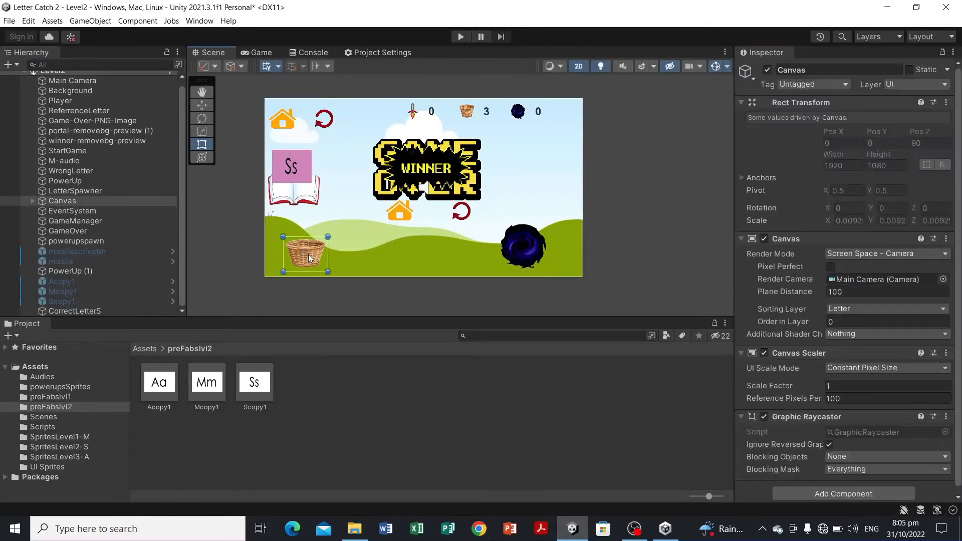
left_click(309, 259)
left_click(824, 83)
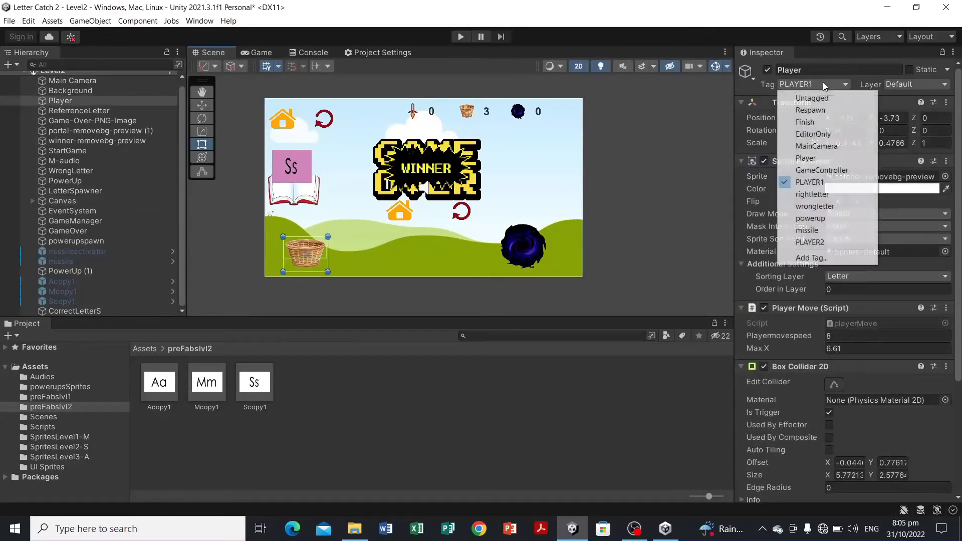
left_click(833, 242)
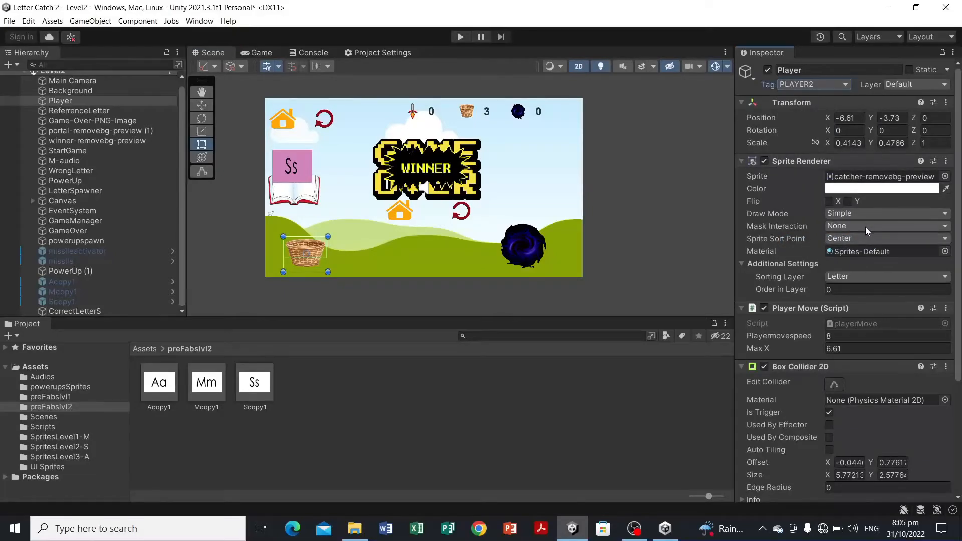
Step: Review the Player's scripts and the components of the missileactivator and missile objects
scroll(865, 227, "down", 3)
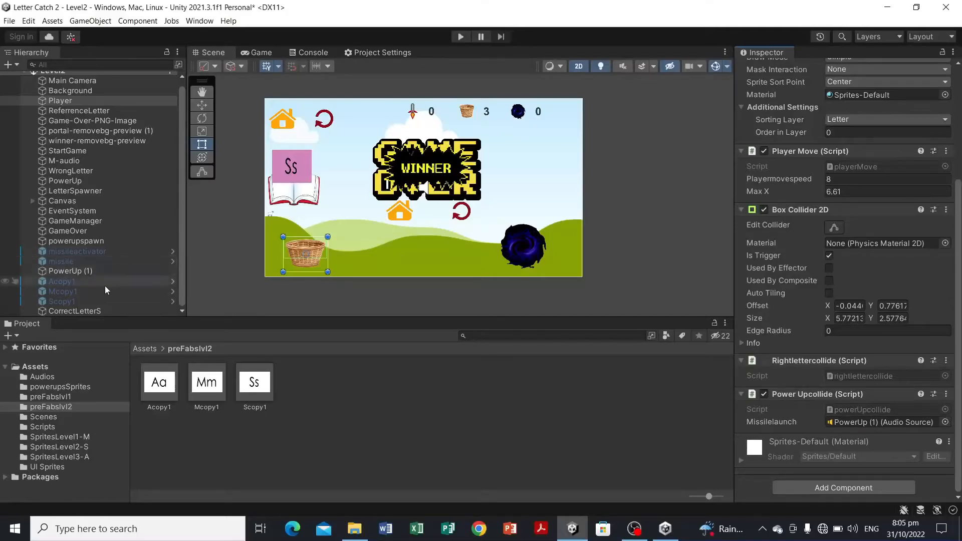
left_click(113, 253)
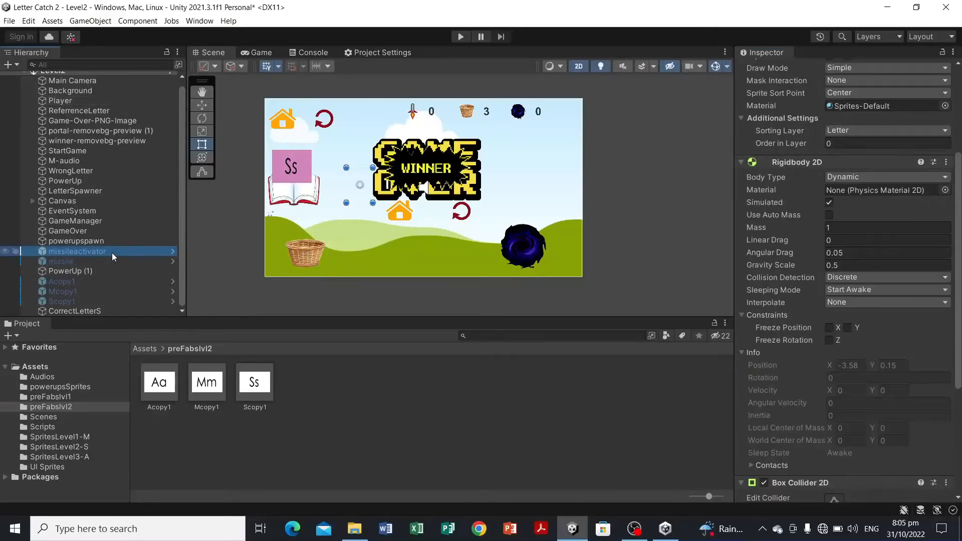
left_click(125, 264)
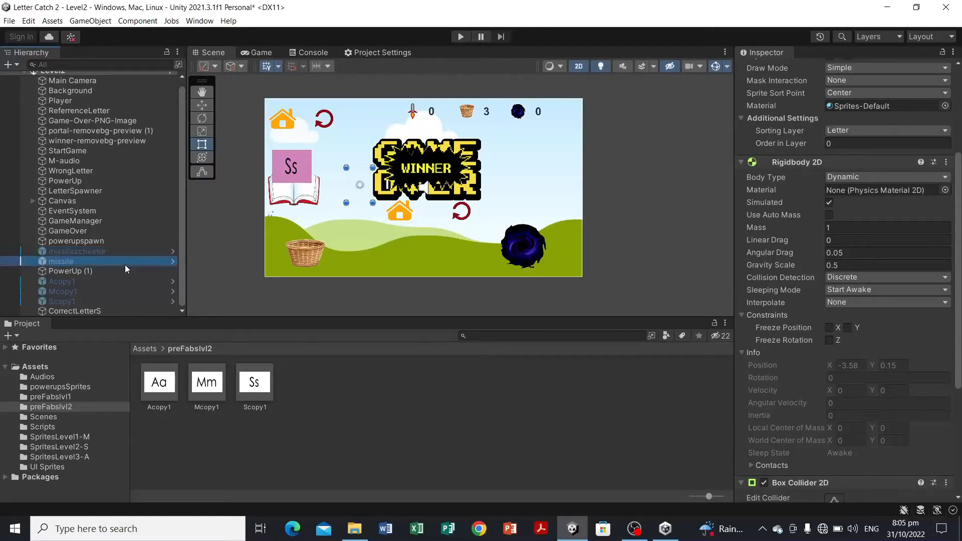
left_click(130, 253)
left_click(134, 261)
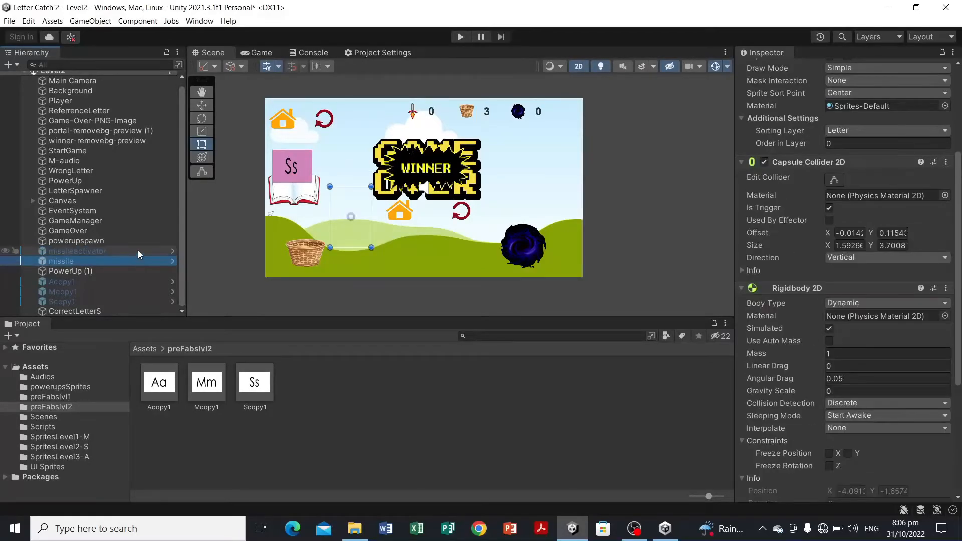
left_click(138, 251)
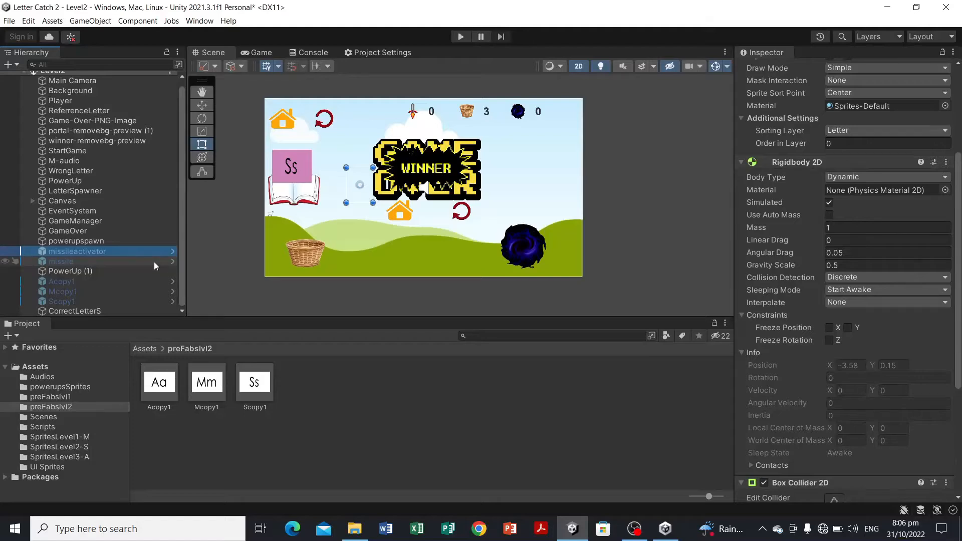
left_click(154, 262)
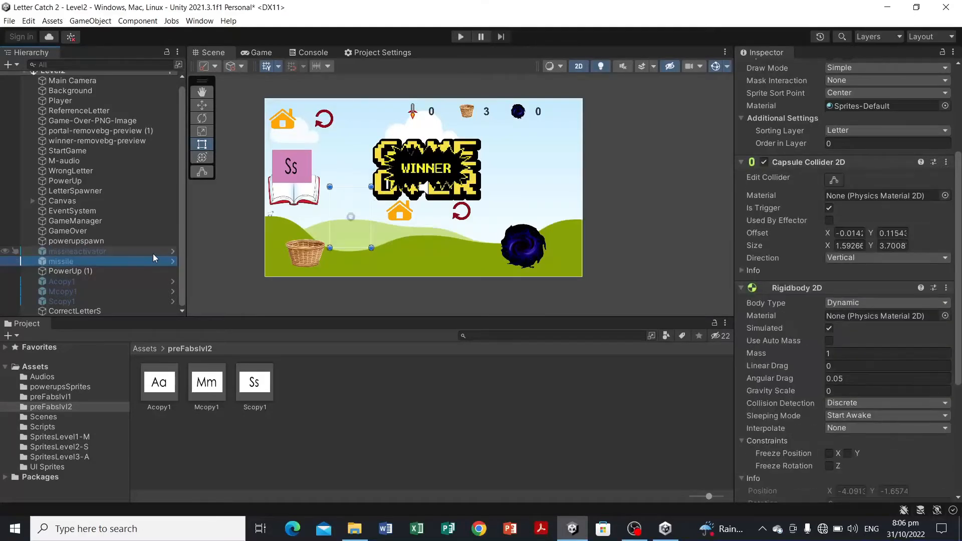
left_click(323, 431)
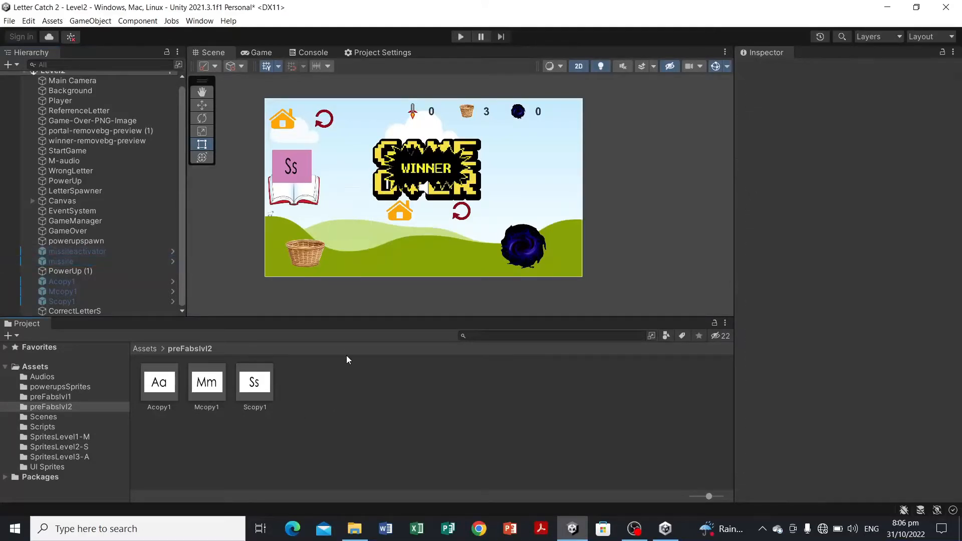
Step: Delete the M-audio object from the scene
left_click(308, 258)
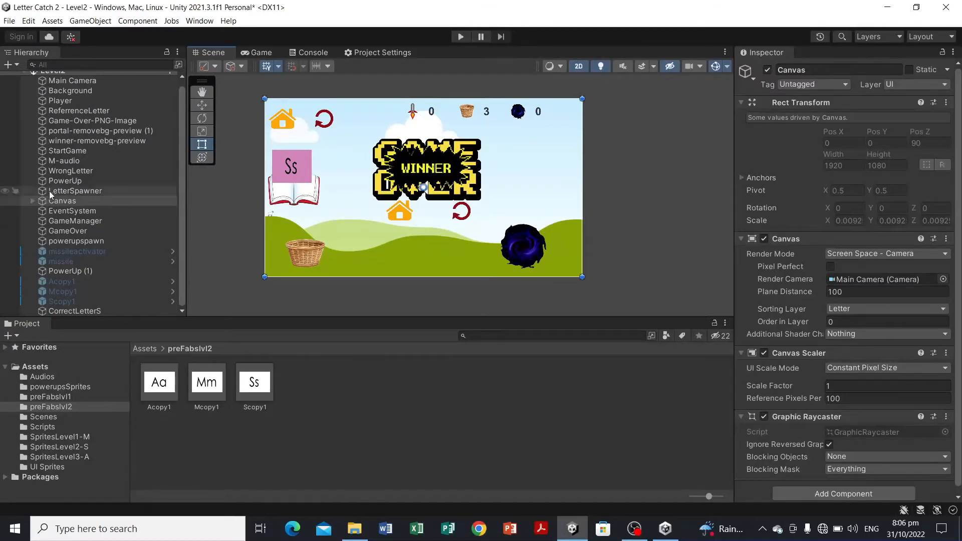
left_click(63, 181)
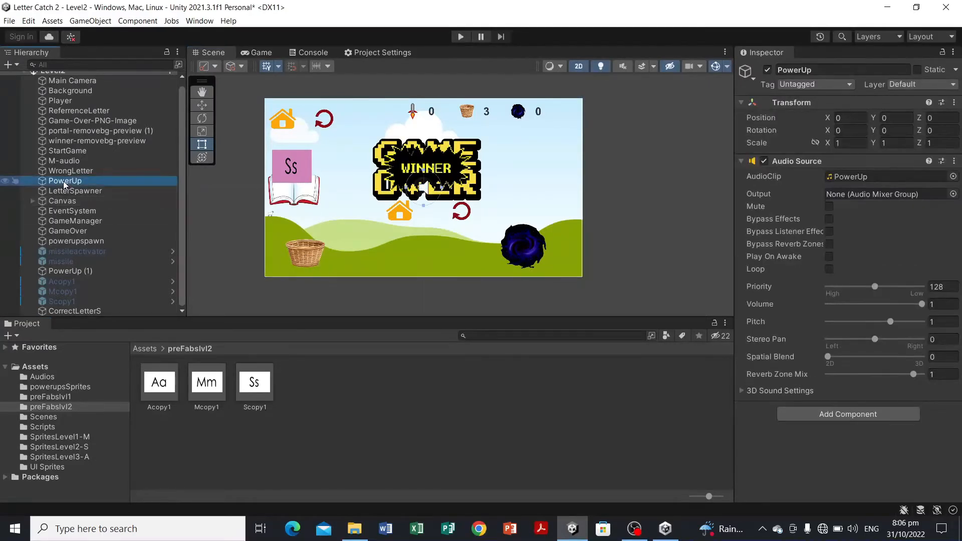
left_click(86, 163)
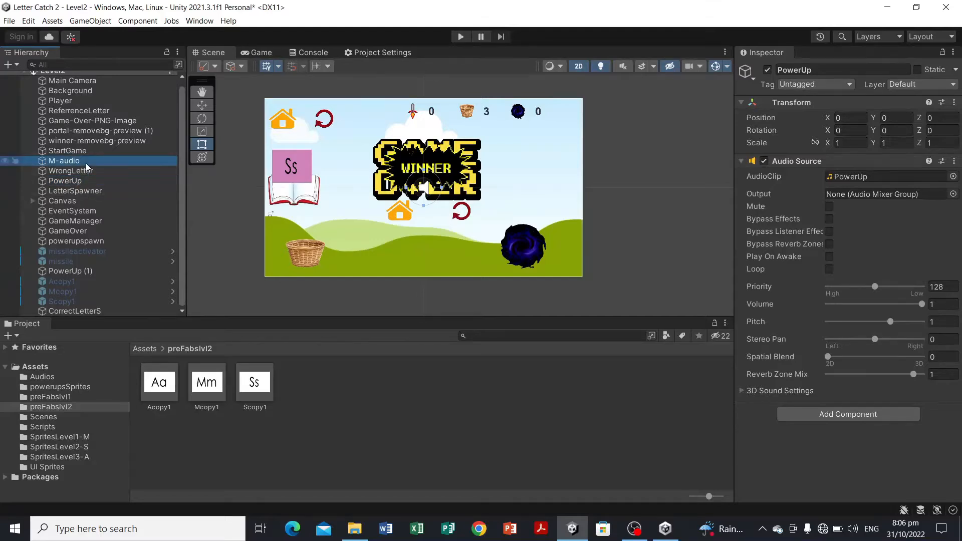
left_click(365, 424)
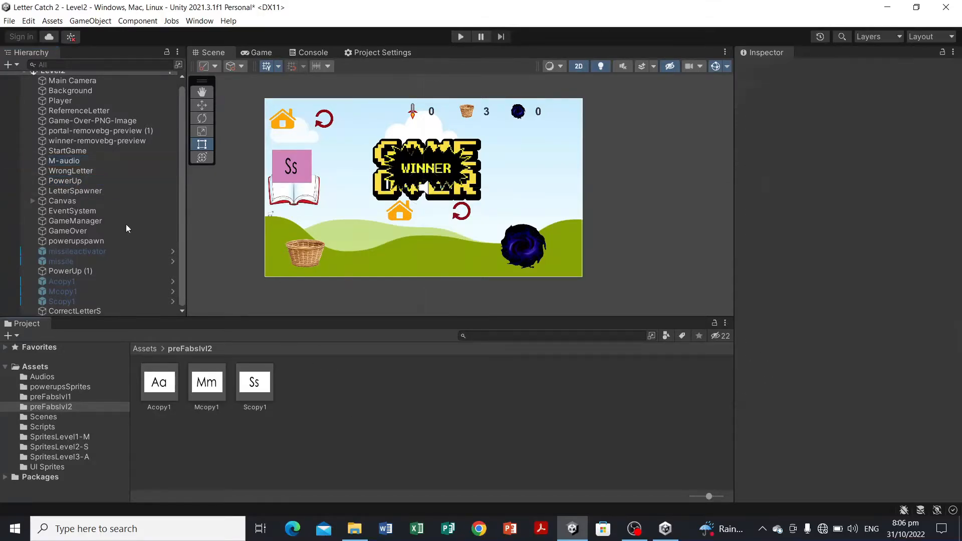
left_click(76, 161)
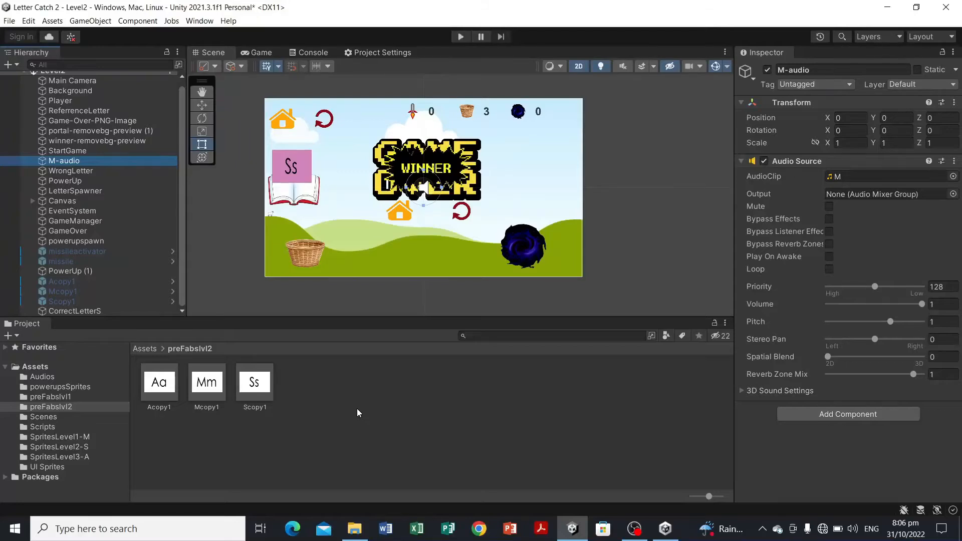
key("Delete")
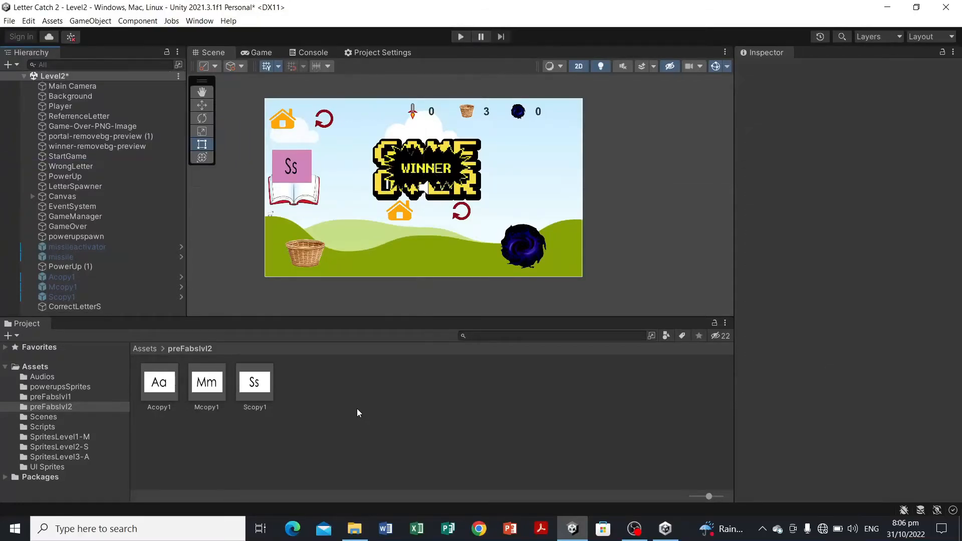
Step: Add the S audio clip from the Audios folder to the scene and turn off its Play On Awake
left_click(71, 377)
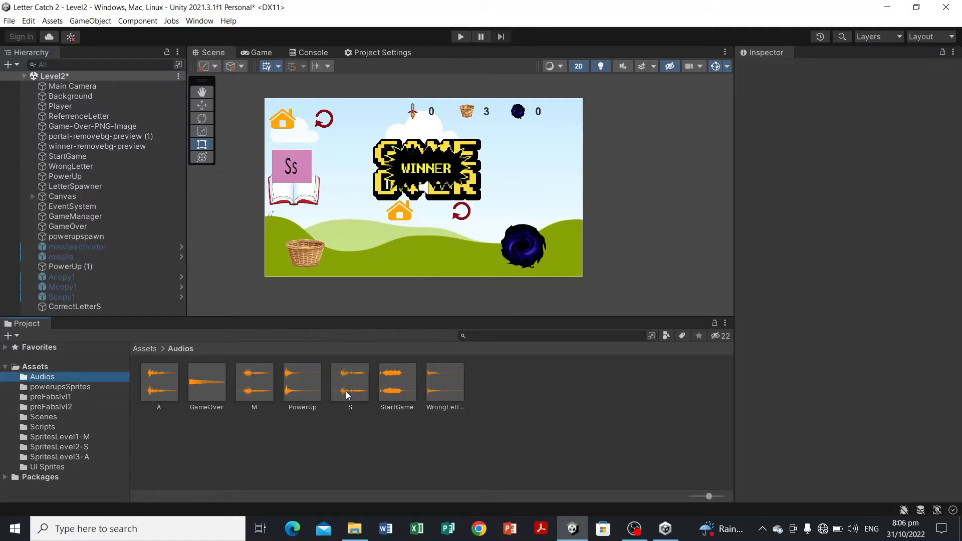
left_click_drag(346, 393, 178, 307)
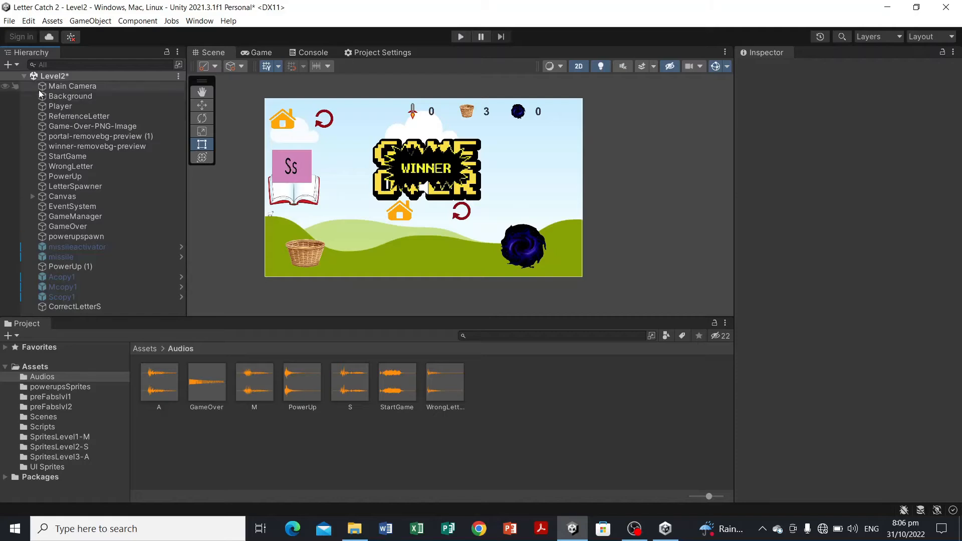
left_click(24, 76)
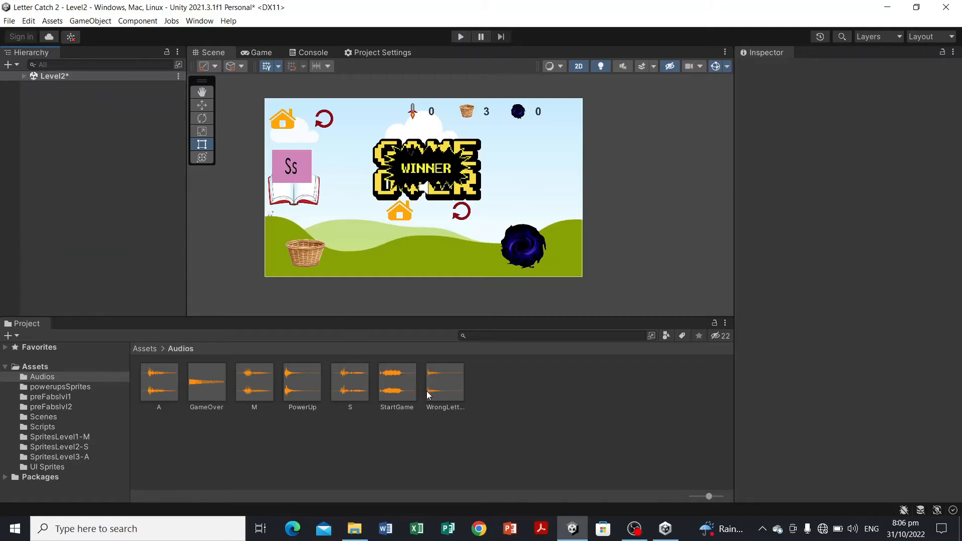
left_click(360, 387)
left_click_drag(360, 387, 137, 228)
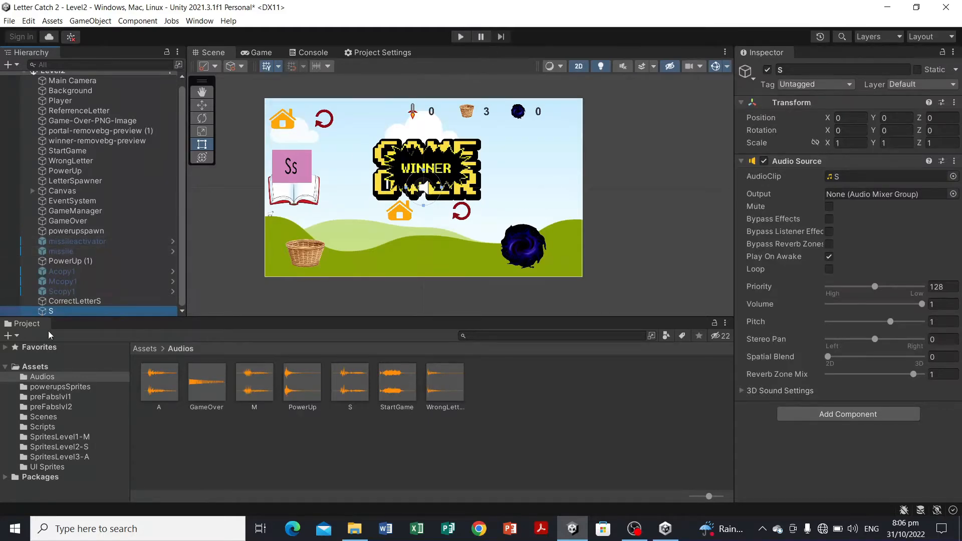
left_click(829, 257)
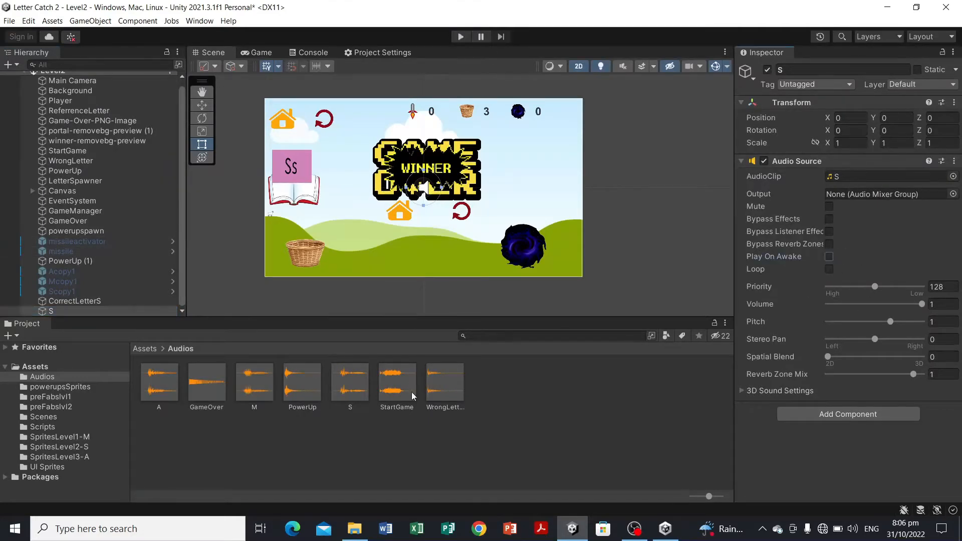
Step: Rename the S audio object in the Hierarchy to S-AUDIO
right_click(81, 309)
left_click(149, 242)
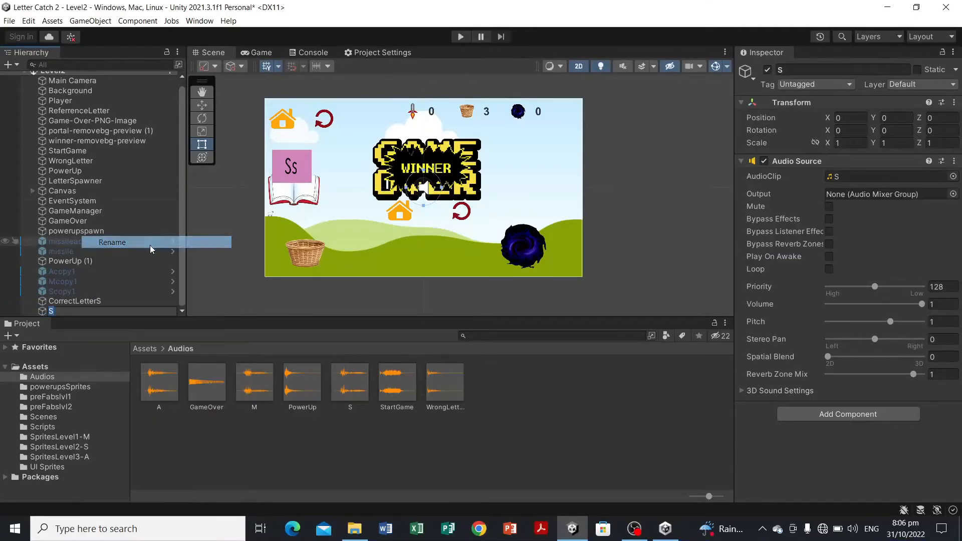
left_click(107, 312)
type("-AUDIO")
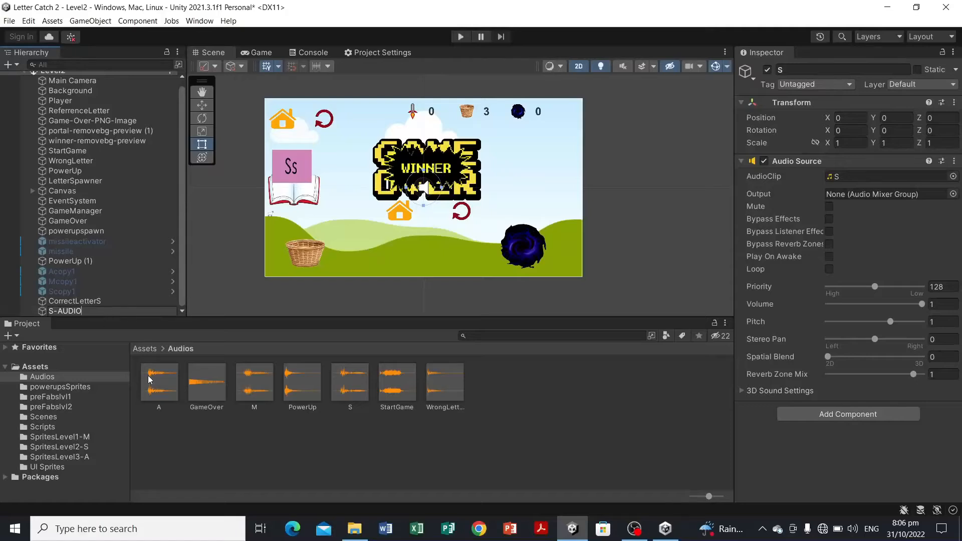
left_click(258, 448)
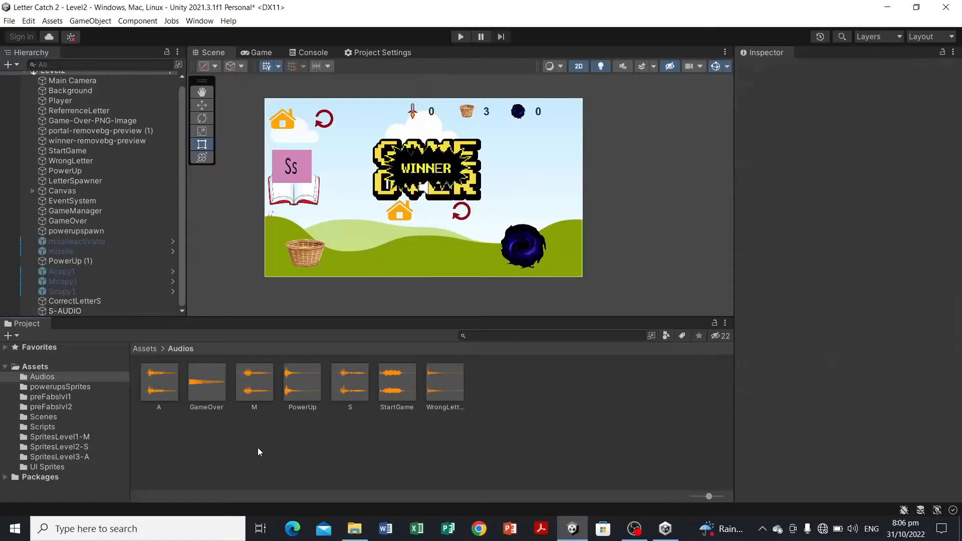
left_click(125, 310)
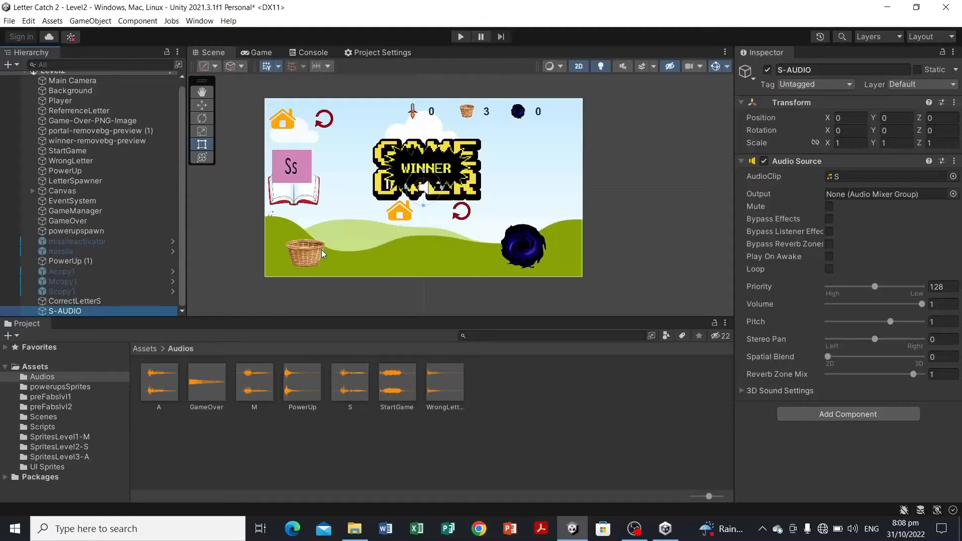
Step: Inspect the Player's components and the portal object's collider and Rigidbody 2D settings
left_click(301, 255)
left_click(301, 254)
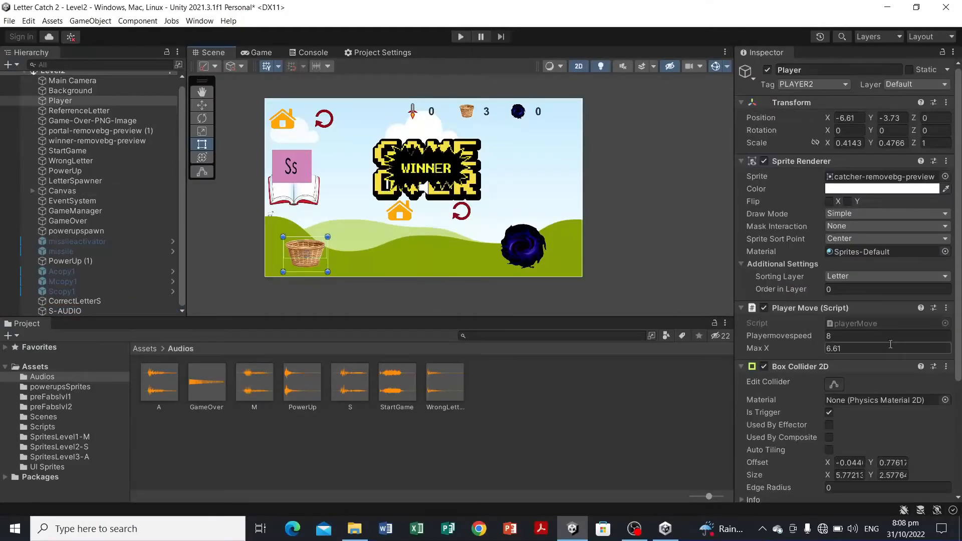
scroll(888, 347, "down", 6)
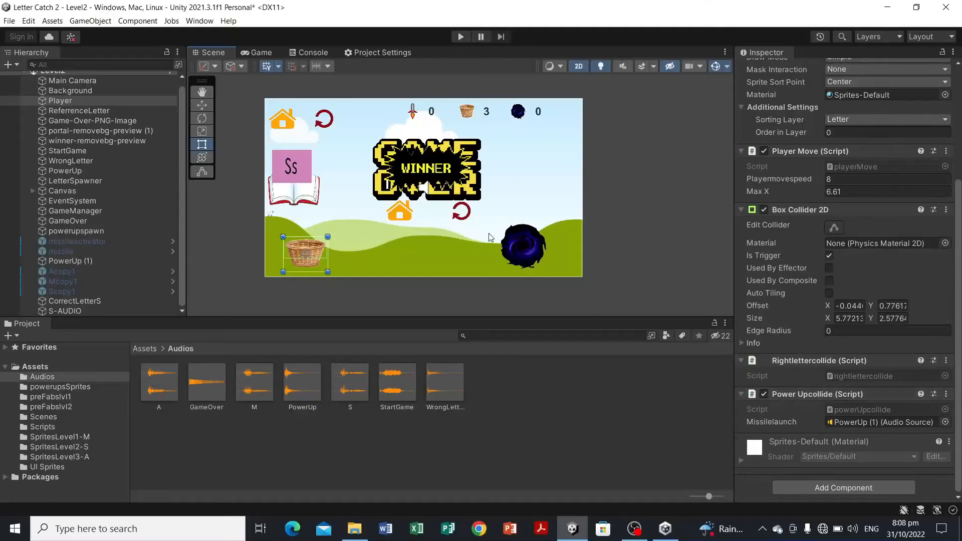
left_click(517, 234)
scroll(848, 352, "down", 6)
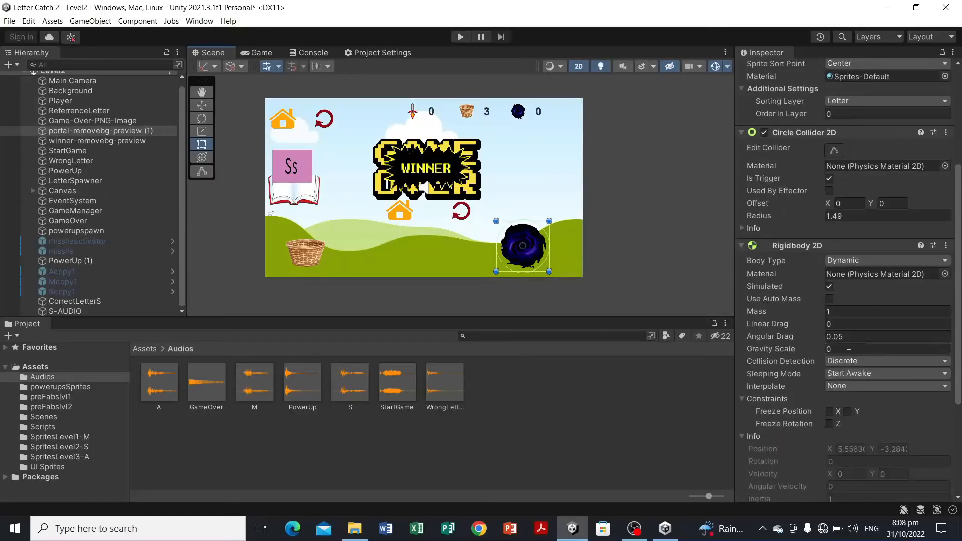
Step: Open the levelPortal script, duplicate the PLAYER1 tag check as a PLAYER2 check, and save
double_click(858, 422)
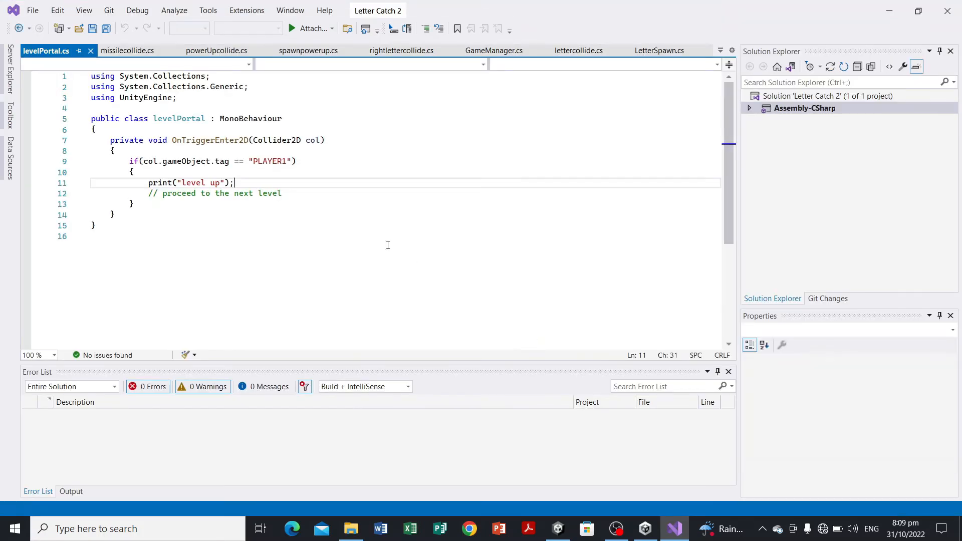
left_click(133, 204)
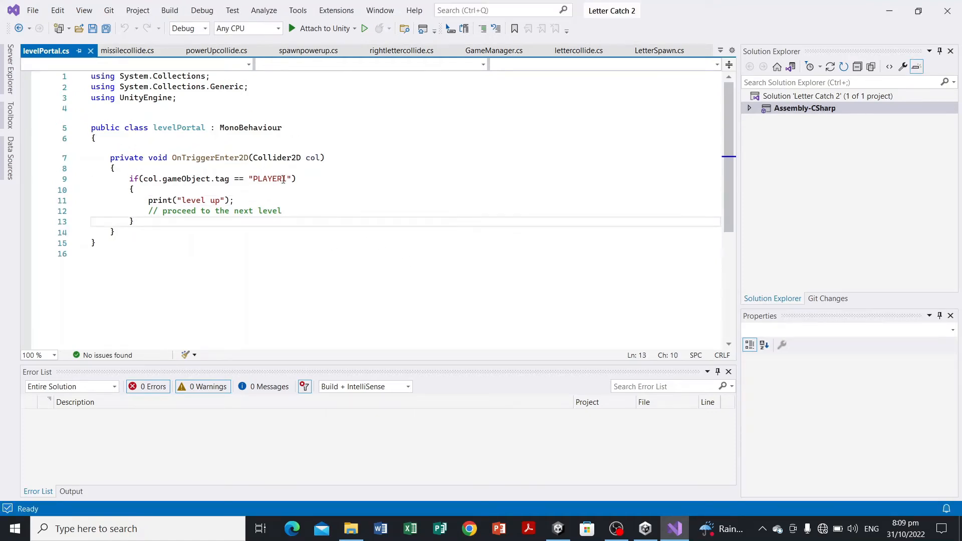
left_click_drag(129, 179, 180, 222)
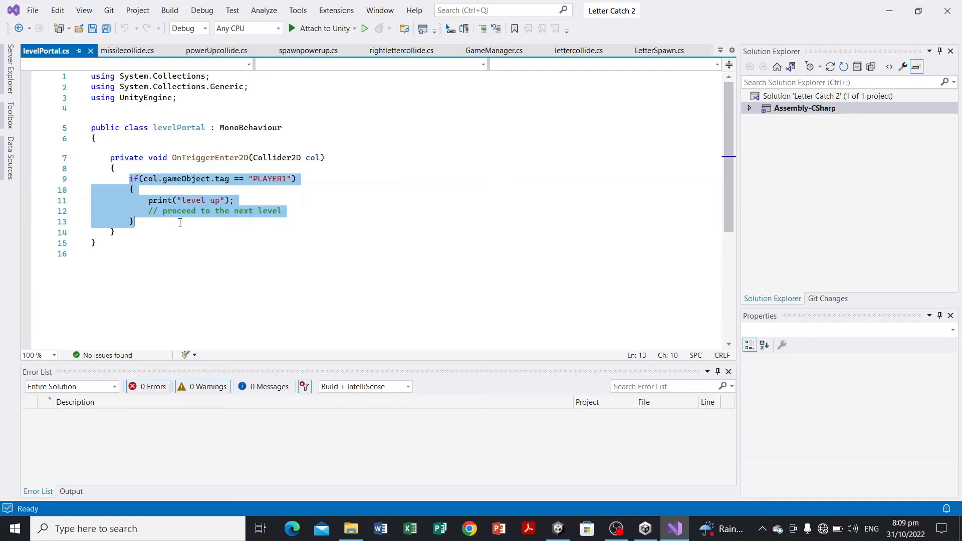
left_click(148, 225)
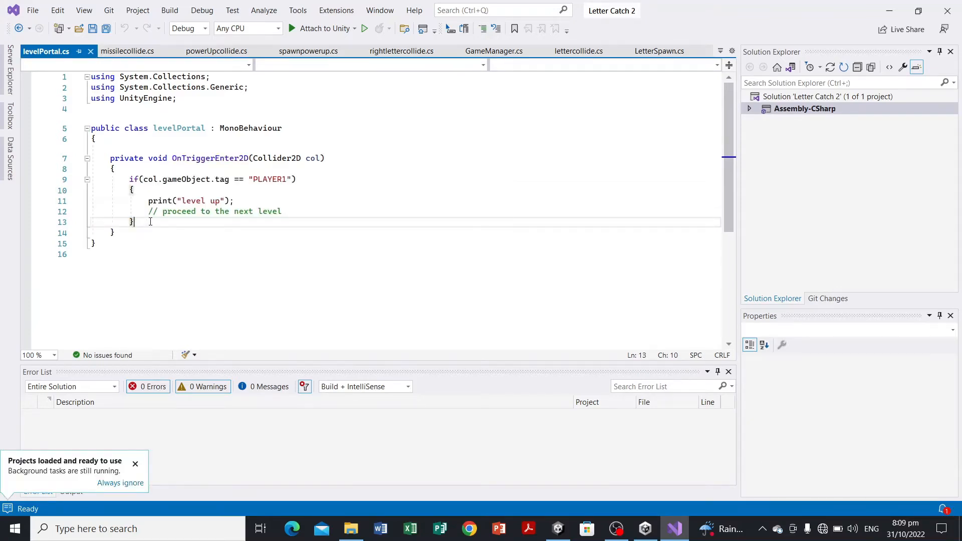
key("Return")
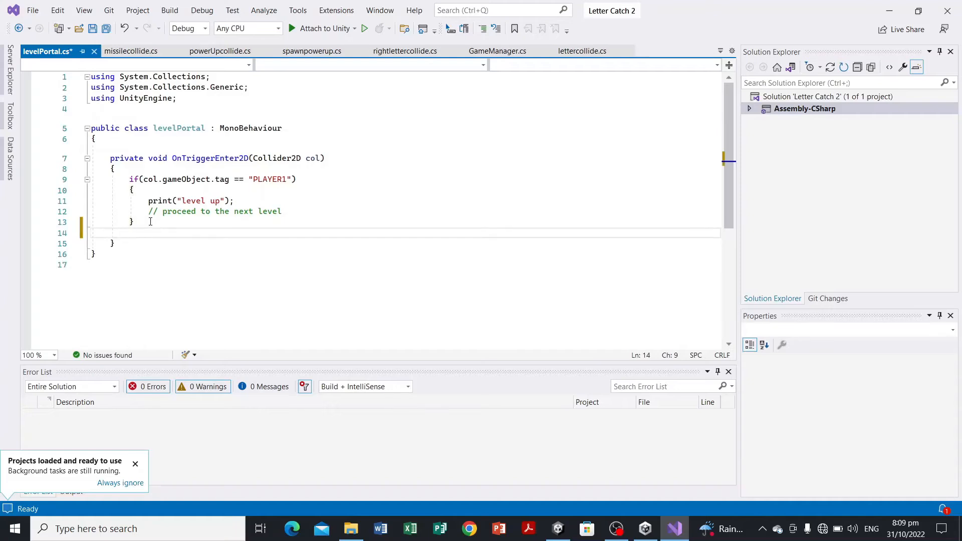
key("Return")
type("if (col.gameObject.tag == \"PLAYER1\") {     print(\"level up\");     // proceed to the next level }")
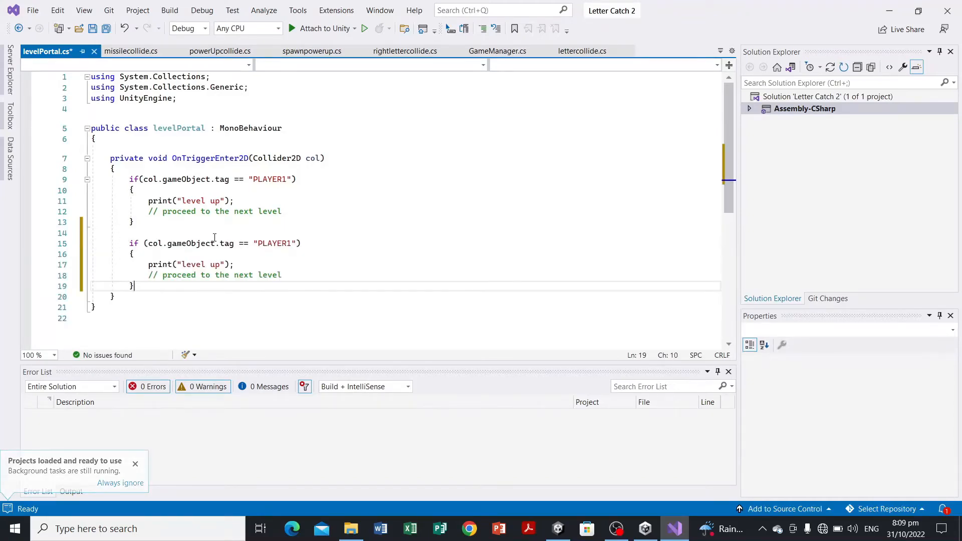
left_click(292, 244)
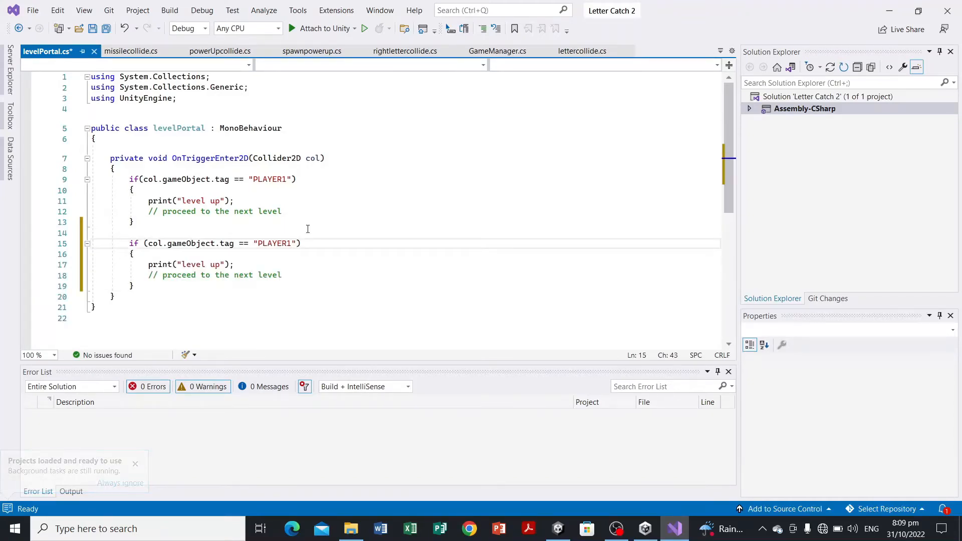
key("BackSpace")
type("2")
left_click(284, 320)
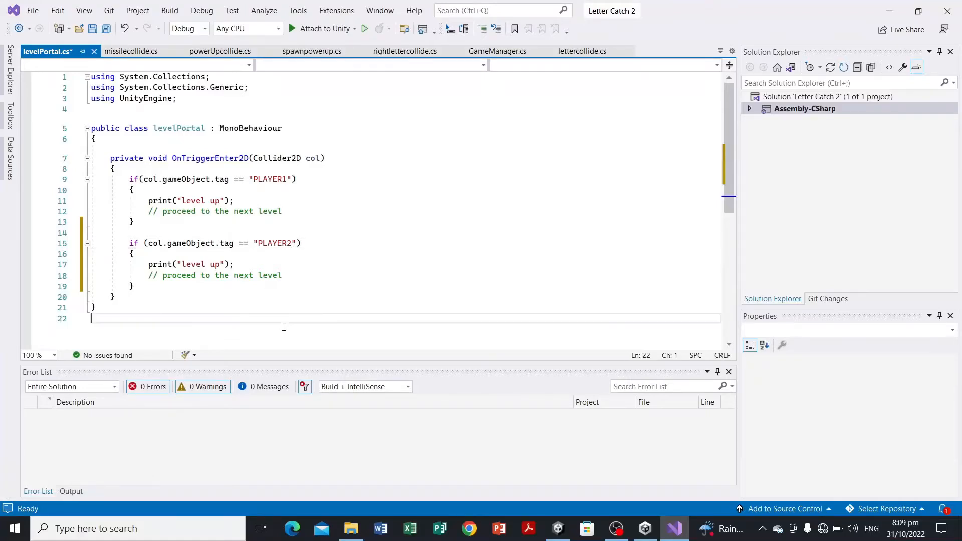
key("ctrl+s")
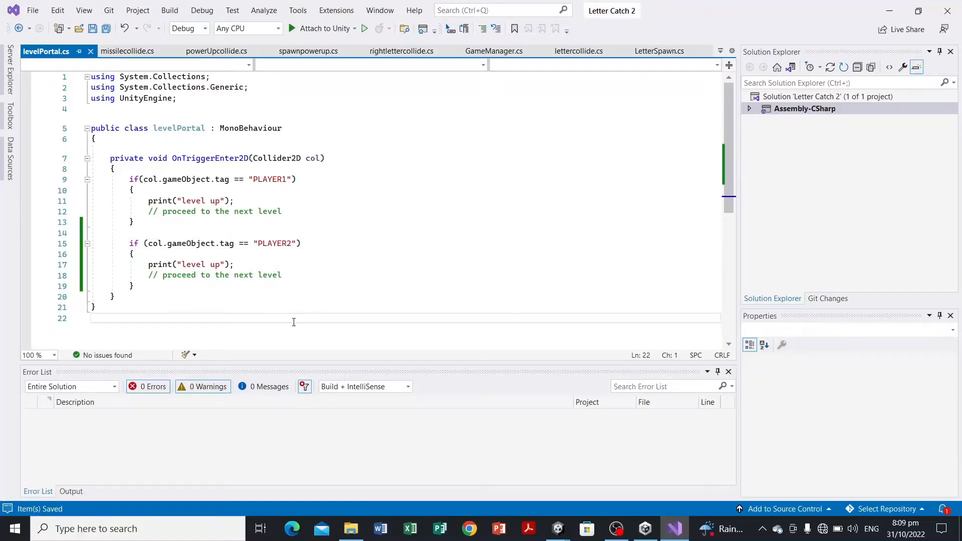
Step: Review the GameManager object's Game Manager script fields, including the missing Letterm audio source
left_click(889, 11)
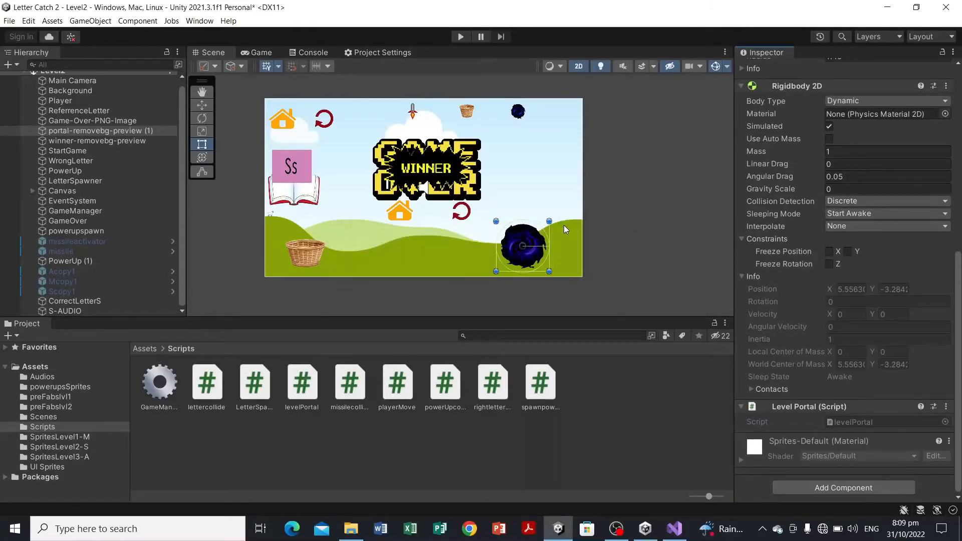
left_click(588, 226)
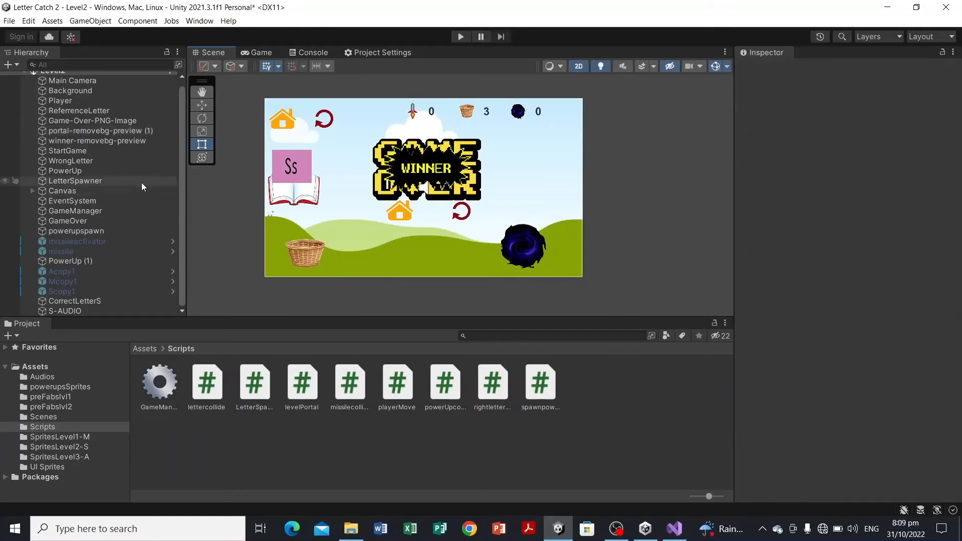
left_click(130, 211)
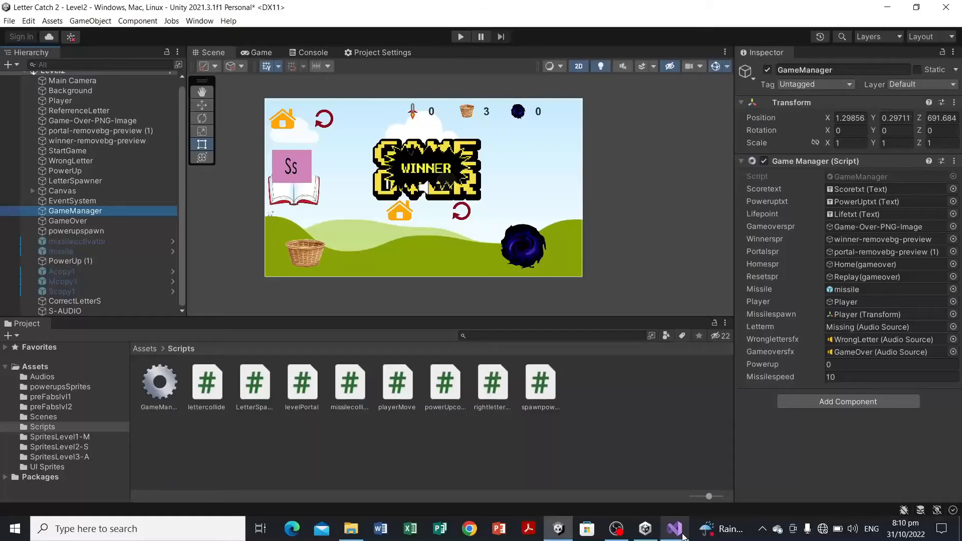
mouse_move(682, 535)
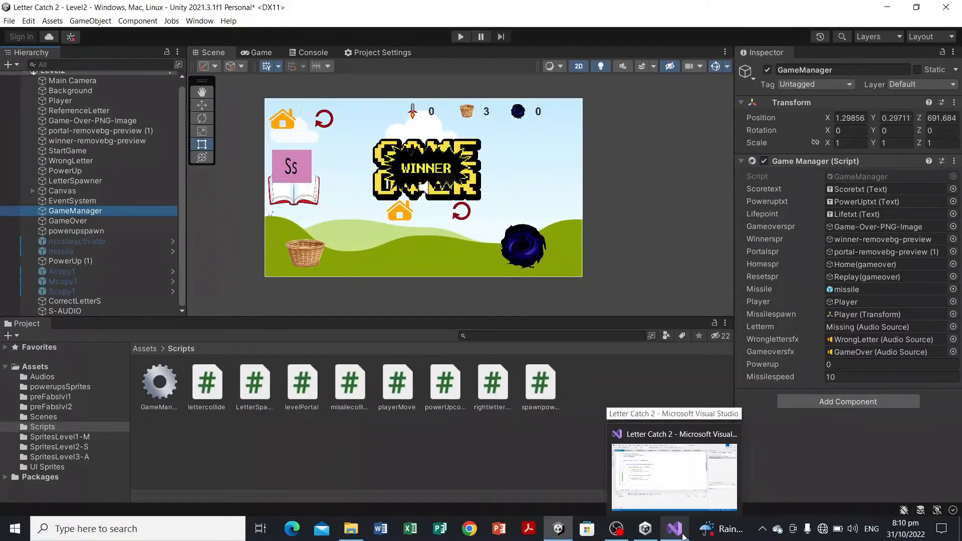
left_click(684, 535)
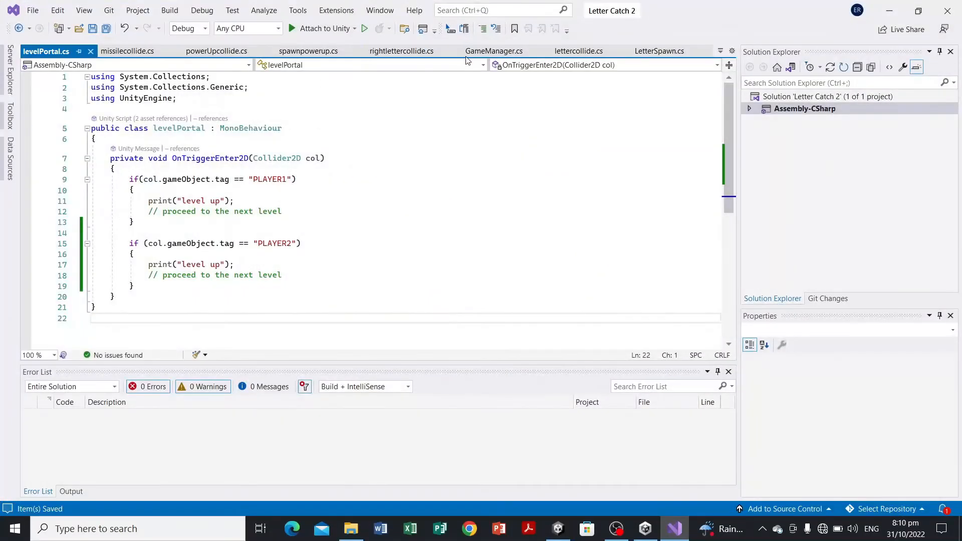
Step: Rename the letterm AudioSource field in GameManager.cs to correctlettersfx and save the script
key("ctrl+Tab")
scroll(386, 120, "up", 10)
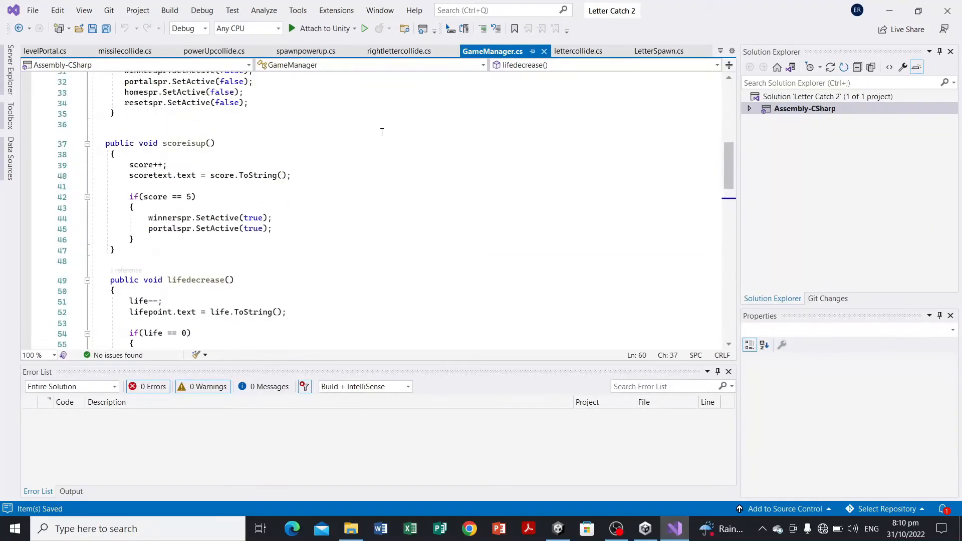
scroll(382, 130, "up", 7)
scroll(396, 133, "down", 2)
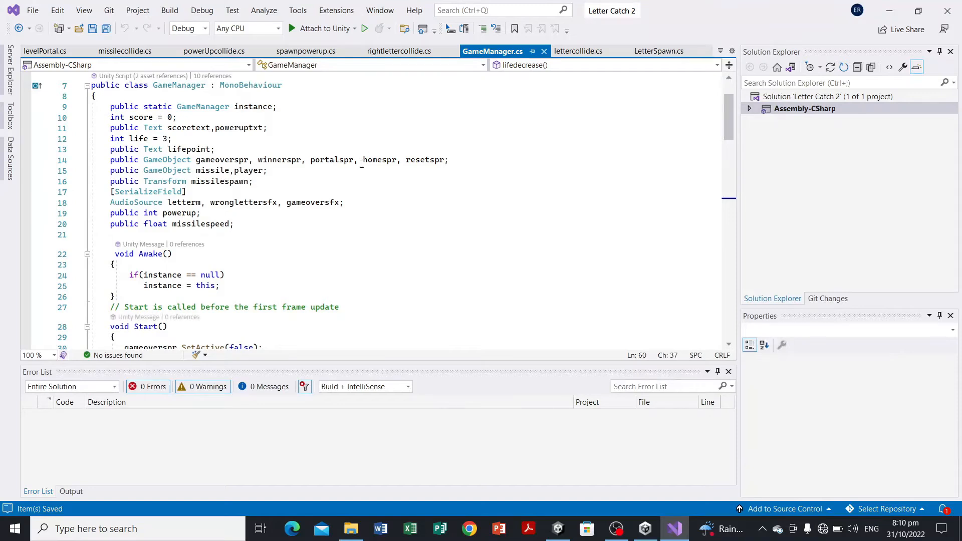
left_click(209, 205)
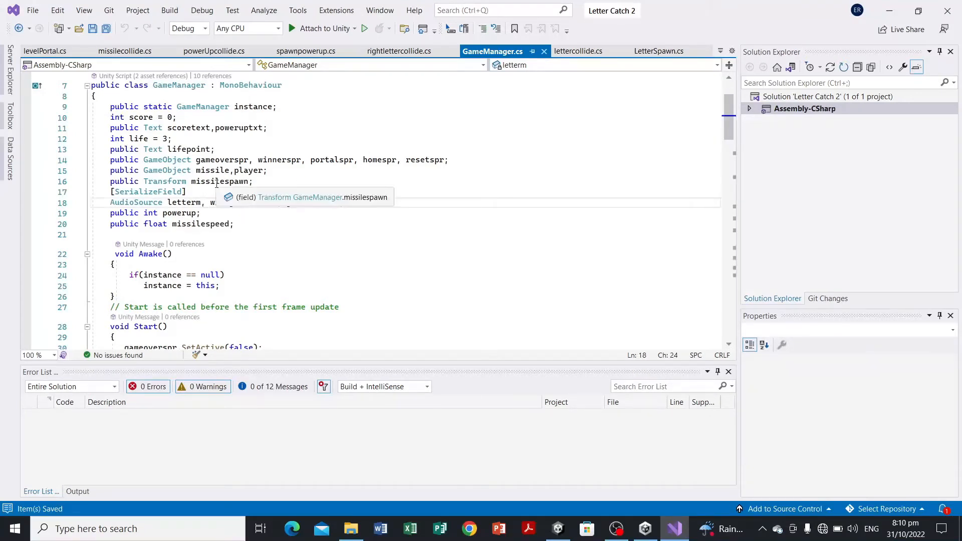
key("BackSpace")
key("BackSpace")
key("BackSpace")
key("BackSpace")
key("BackSpace")
key("BackSpace")
key("BackSpace")
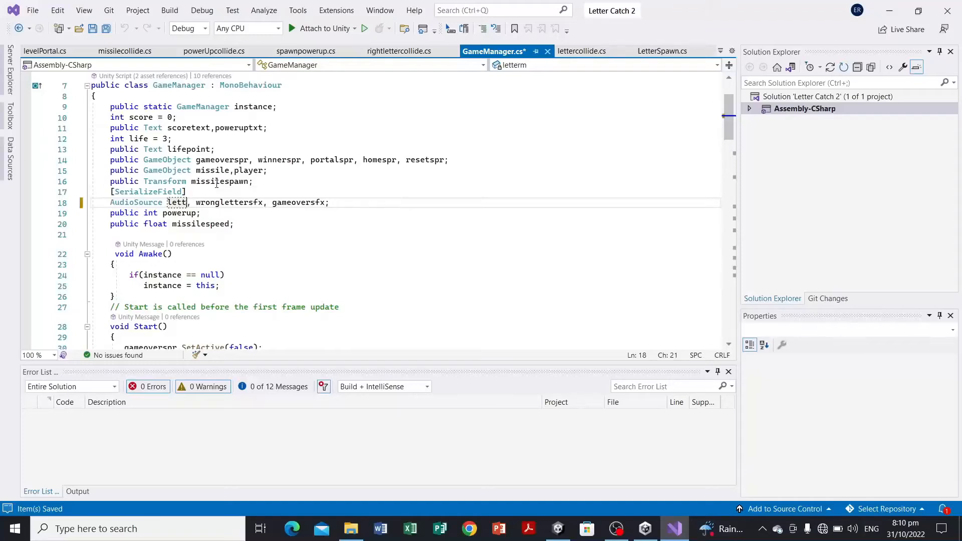
type("correctlett")
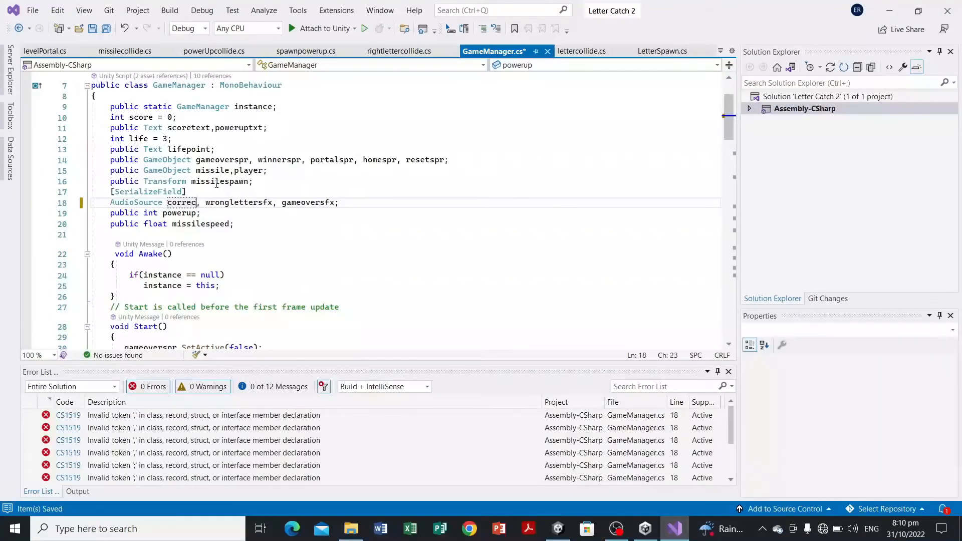
type("er")
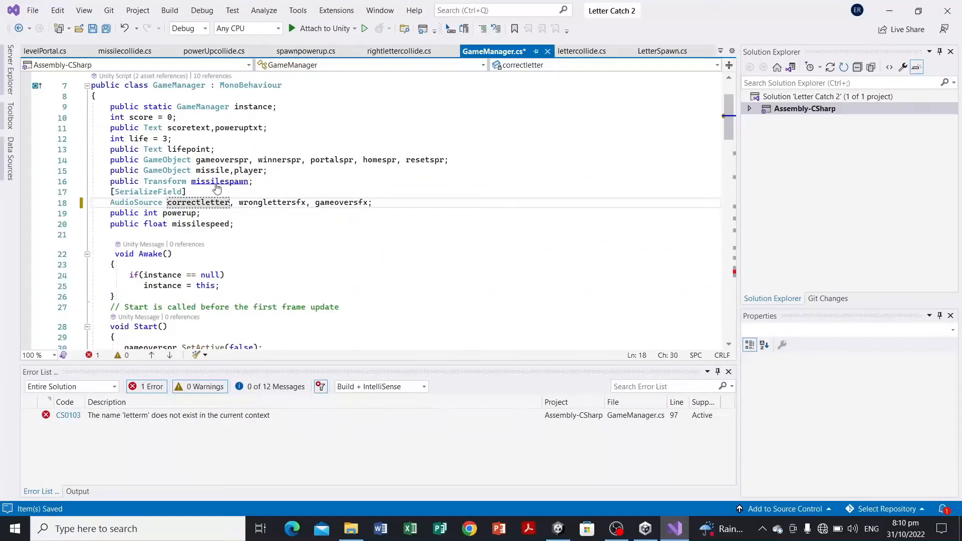
type("sfx")
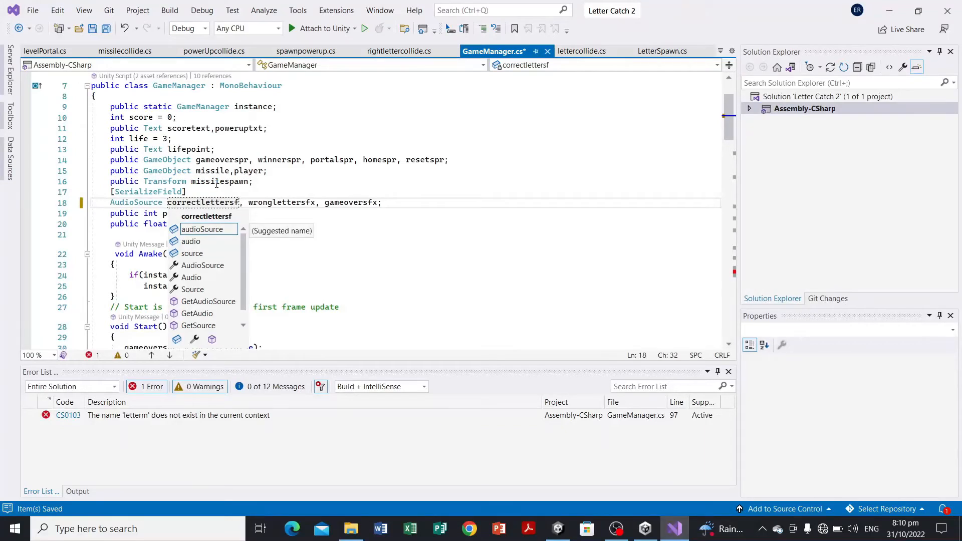
key("ctrl+s")
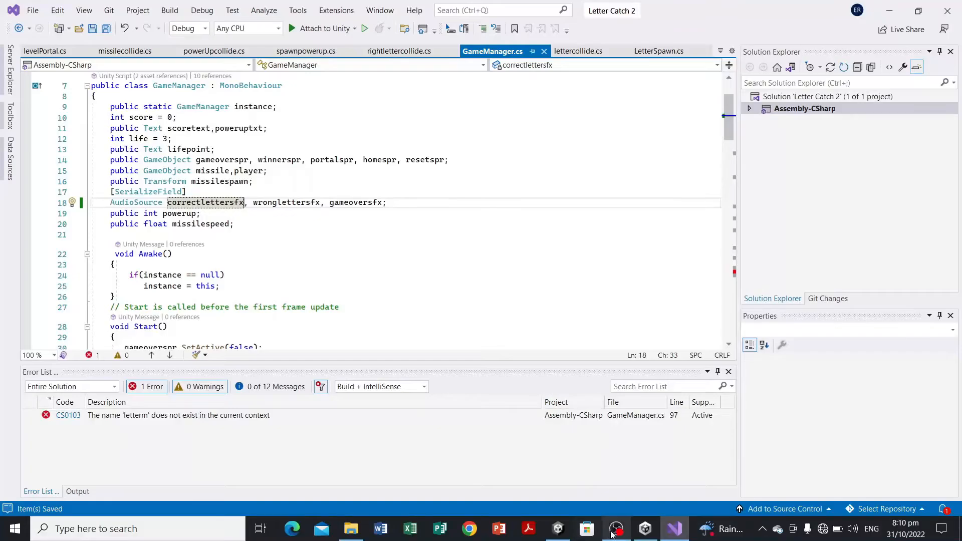
Step: Scroll through GameManager.cs to find where the old letterm field is still used
left_click(559, 529)
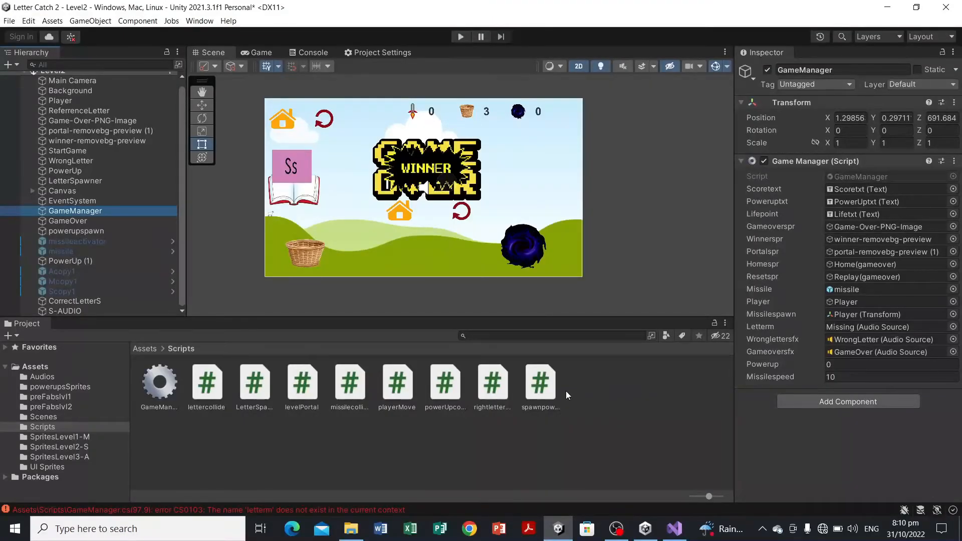
left_click(675, 529)
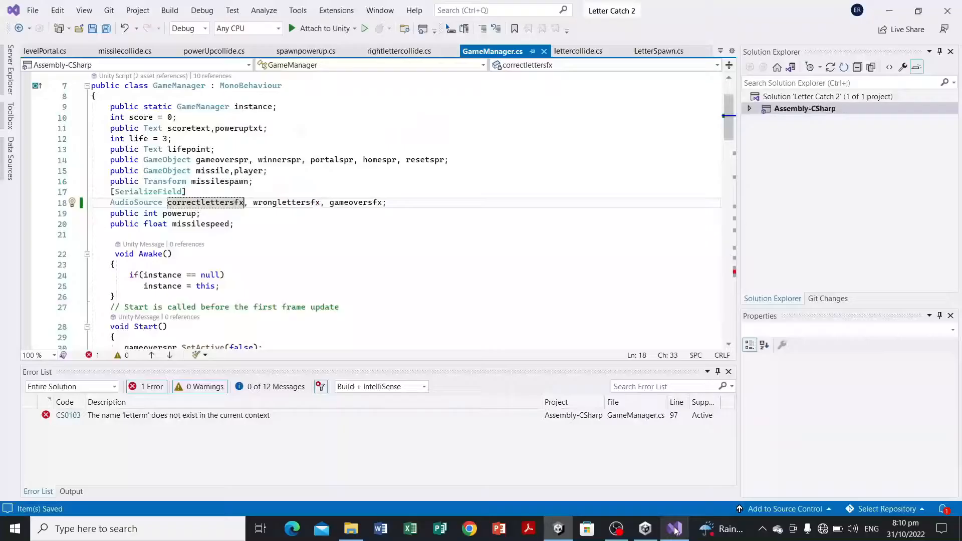
scroll(509, 285, "down", 13)
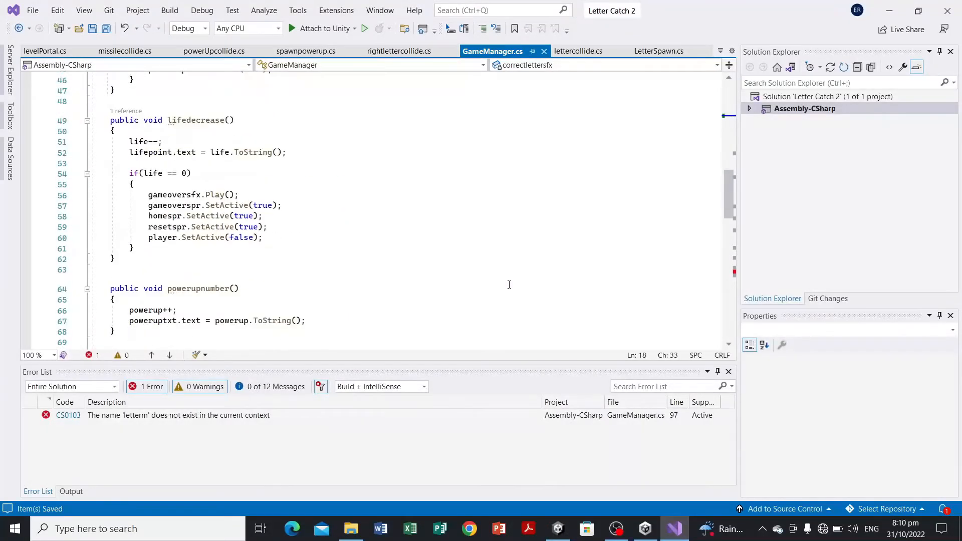
scroll(509, 285, "down", 5)
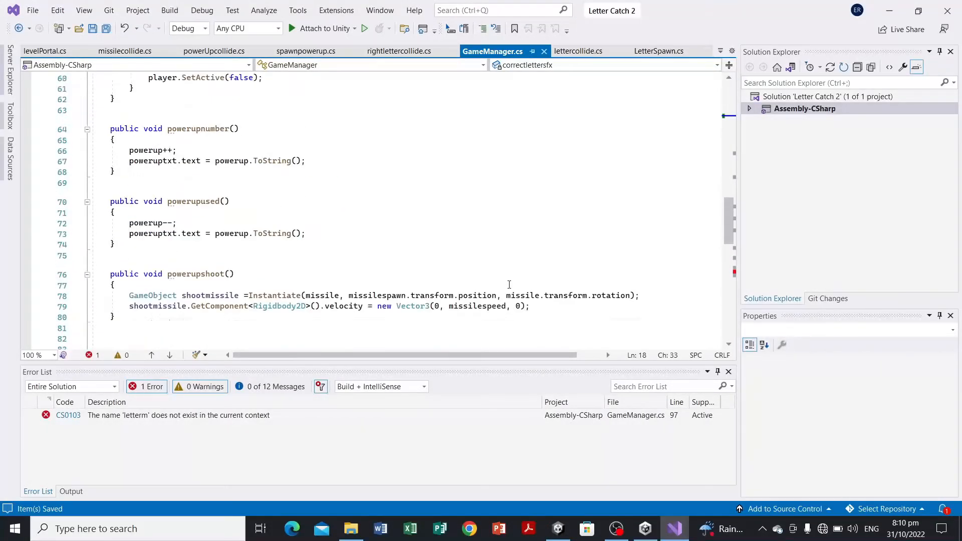
scroll(510, 285, "down", 2)
scroll(509, 285, "up", 4)
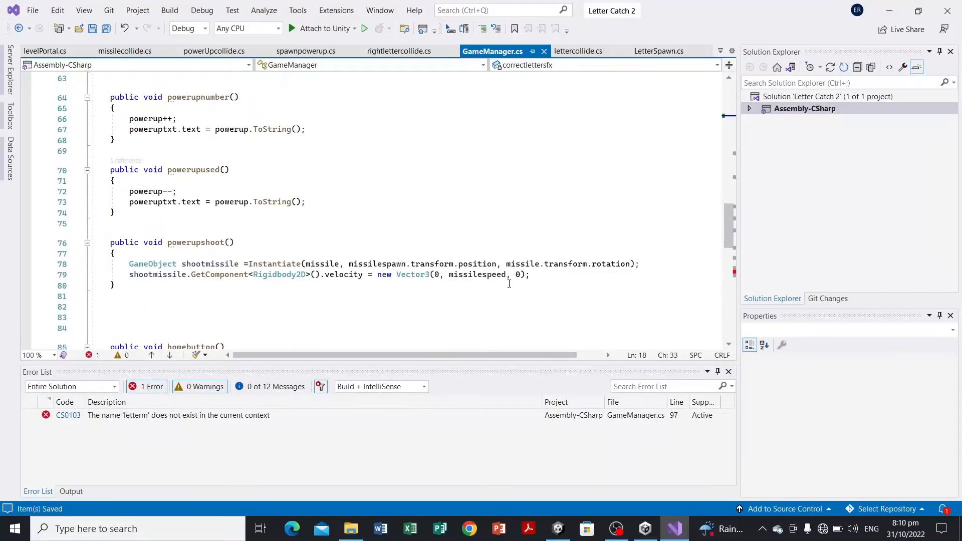
scroll(509, 283, "up", 2)
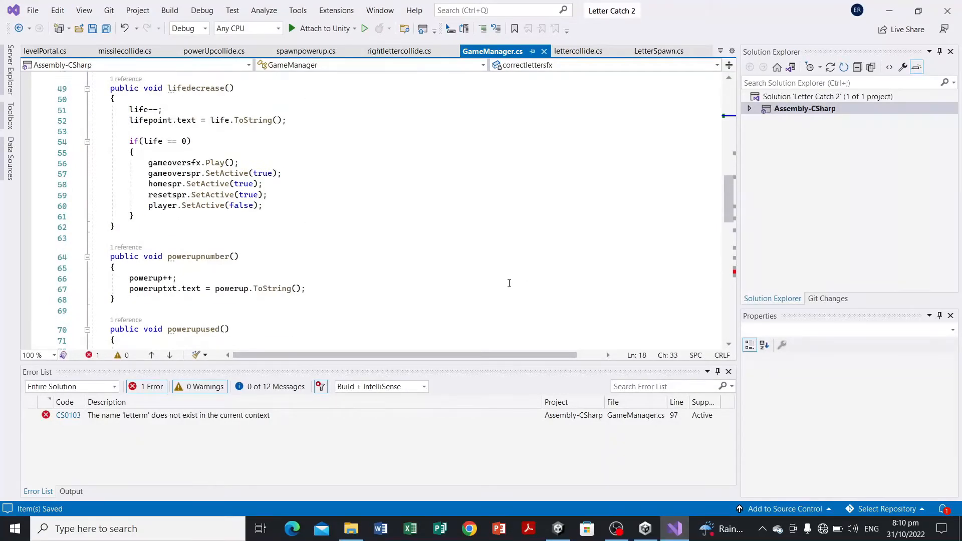
Step: Replace the letterm reference in lettersound() with correctlettersfx and save GameManager.cs
scroll(510, 283, "down", 5)
scroll(509, 283, "down", 2)
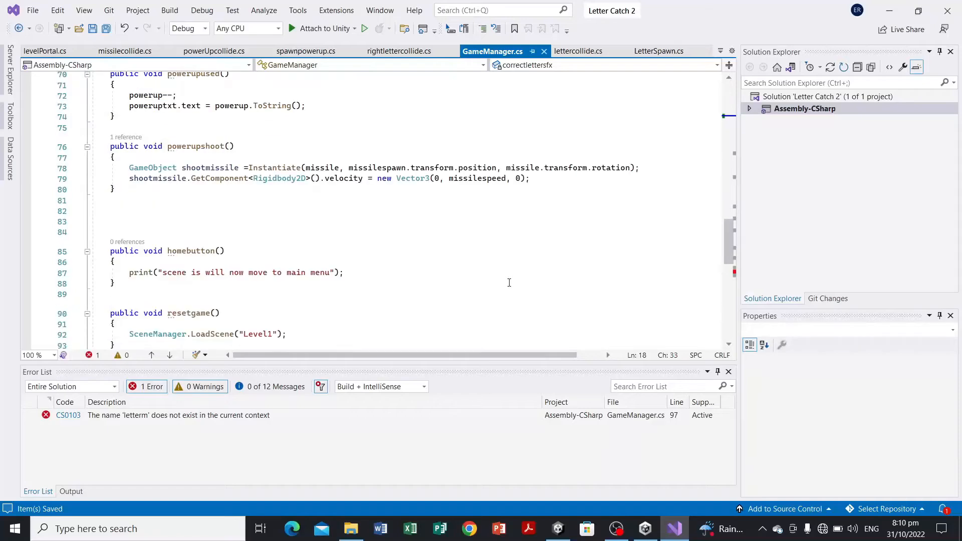
scroll(510, 282, "down", 3)
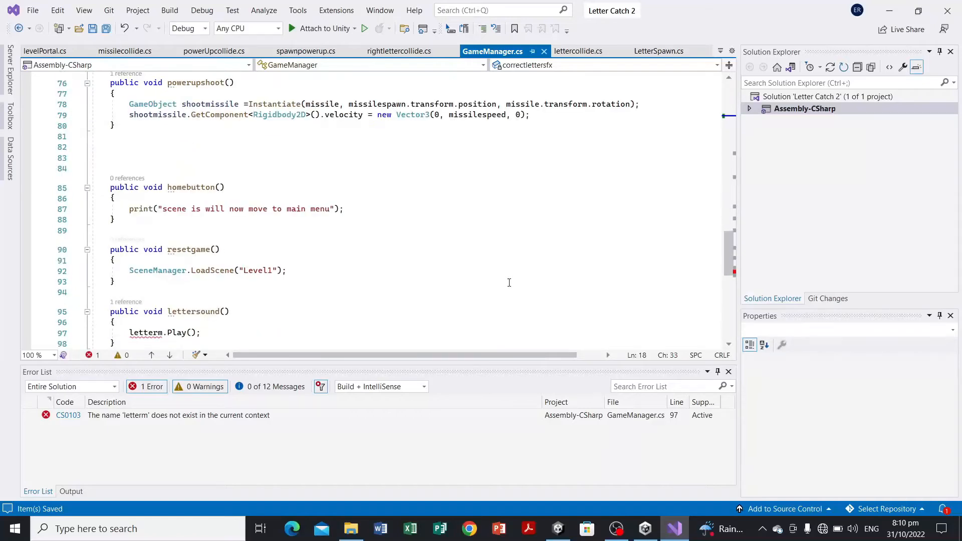
scroll(509, 283, "down", 2)
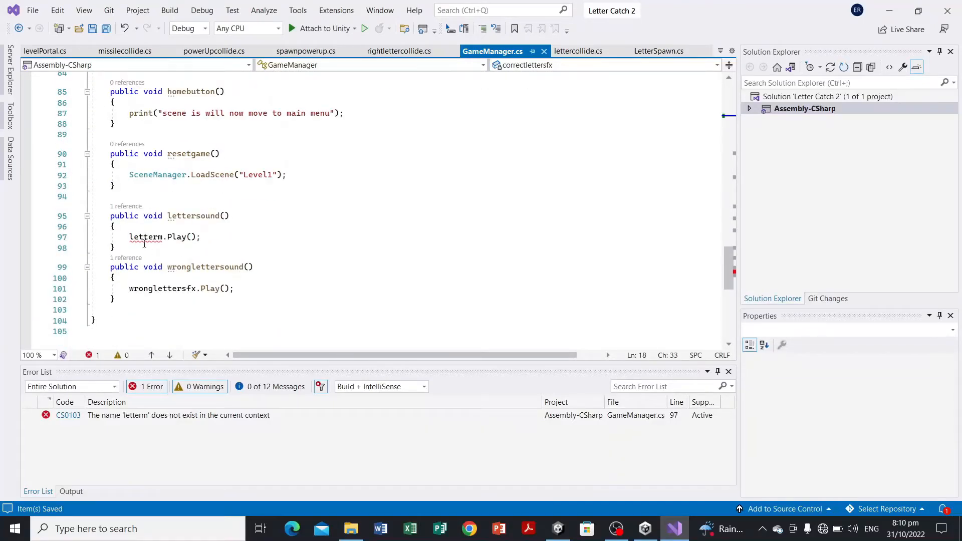
left_click_drag(131, 236, 164, 237)
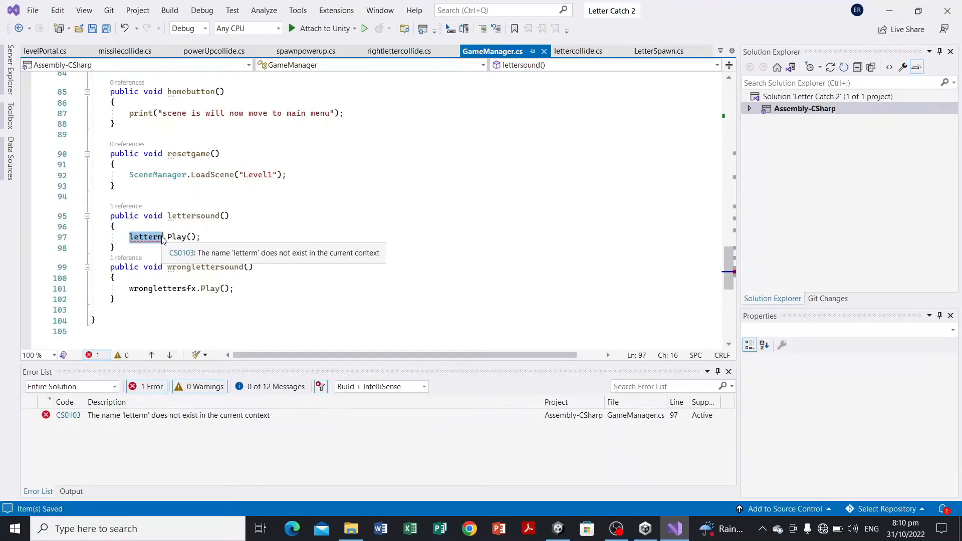
type("correctlettersfx")
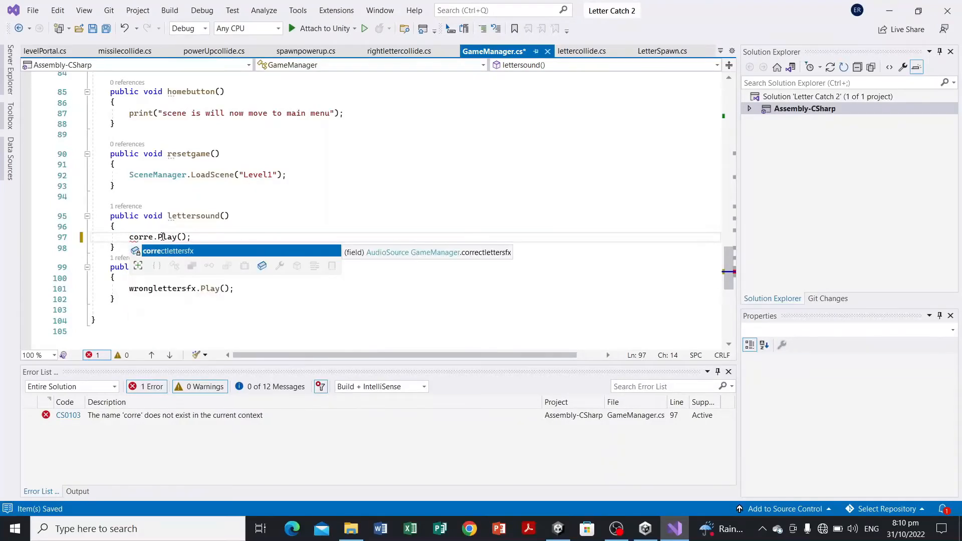
key("ctrl+s")
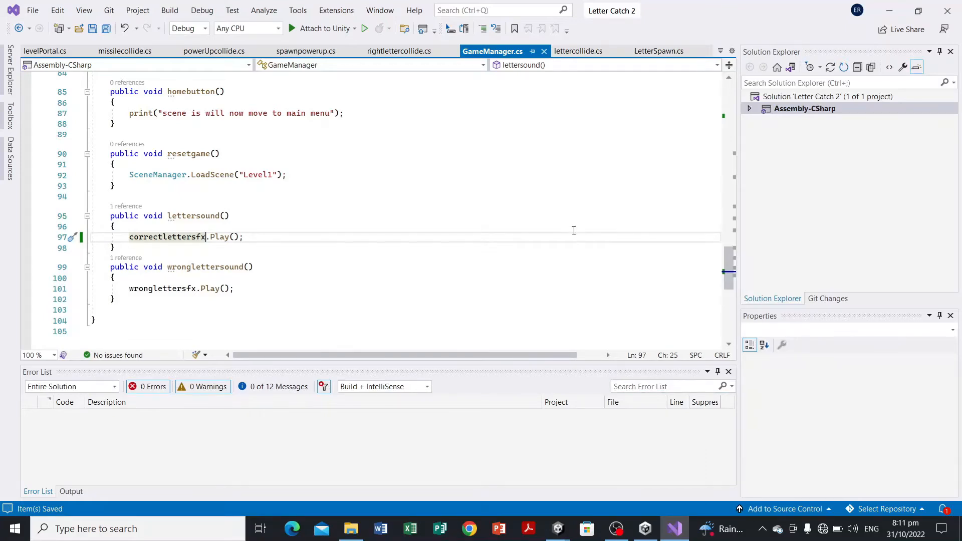
Step: Switch to Unity and assign the S-AUDIO object to the Game Manager's Correctlettersfx field
scroll(574, 230, "up", 3)
scroll(574, 230, "down", 6)
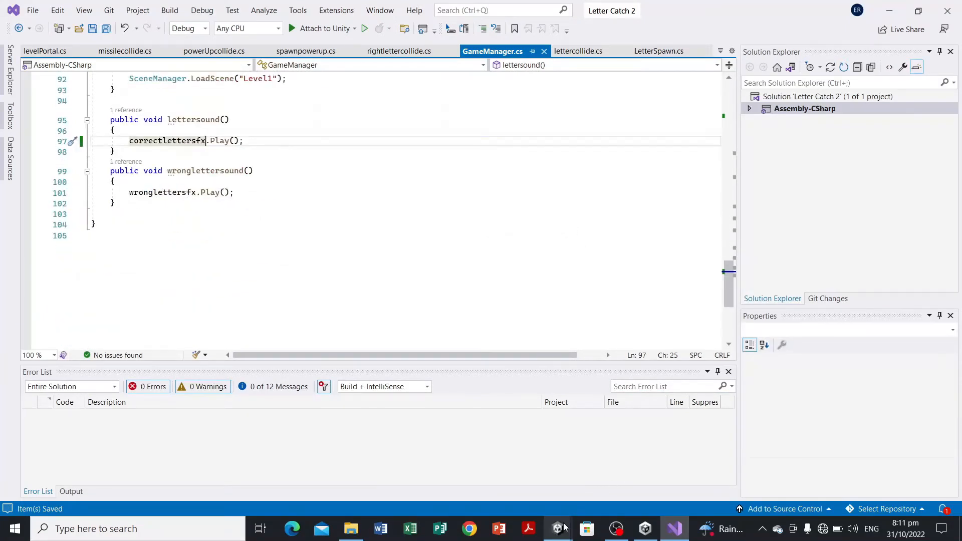
mouse_move(561, 528)
left_click(582, 471)
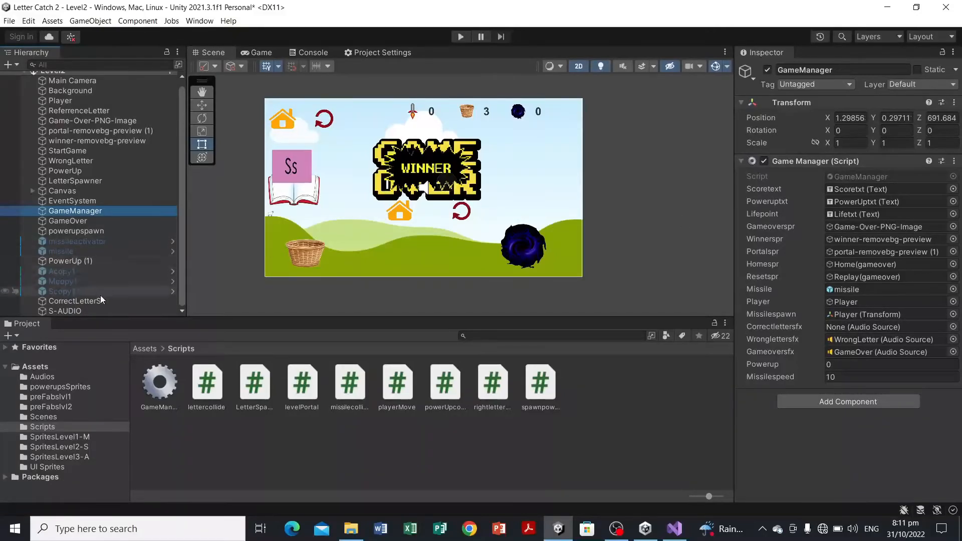
left_click_drag(100, 310, 869, 329)
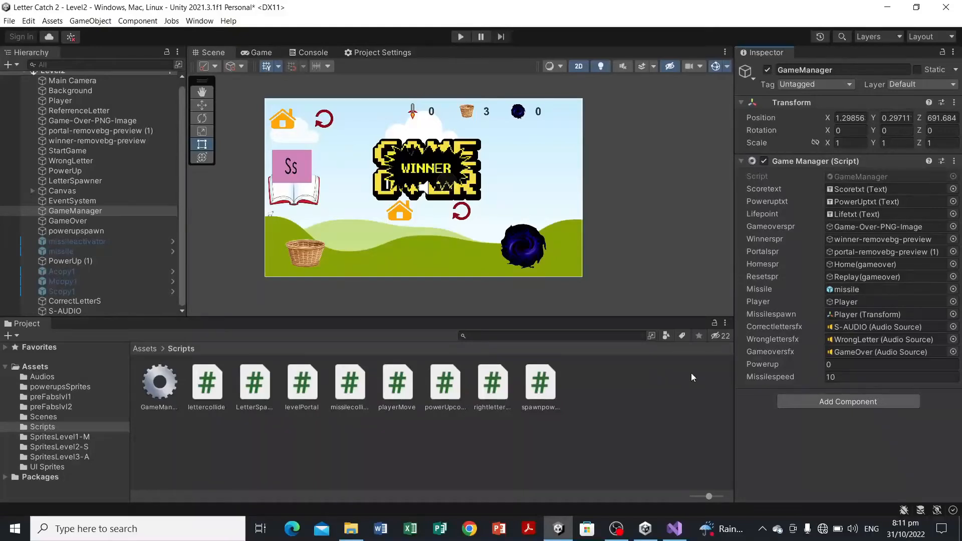
Step: Inspect the missile and missileactivator objects, opening missileactivator in prefab mode and returning to the scene
left_click(111, 248)
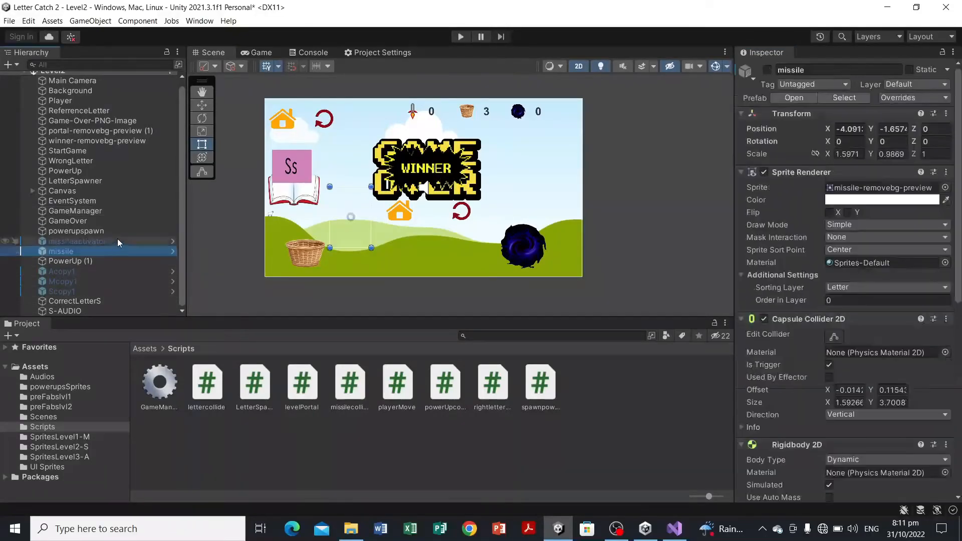
left_click(117, 238)
left_click(124, 248)
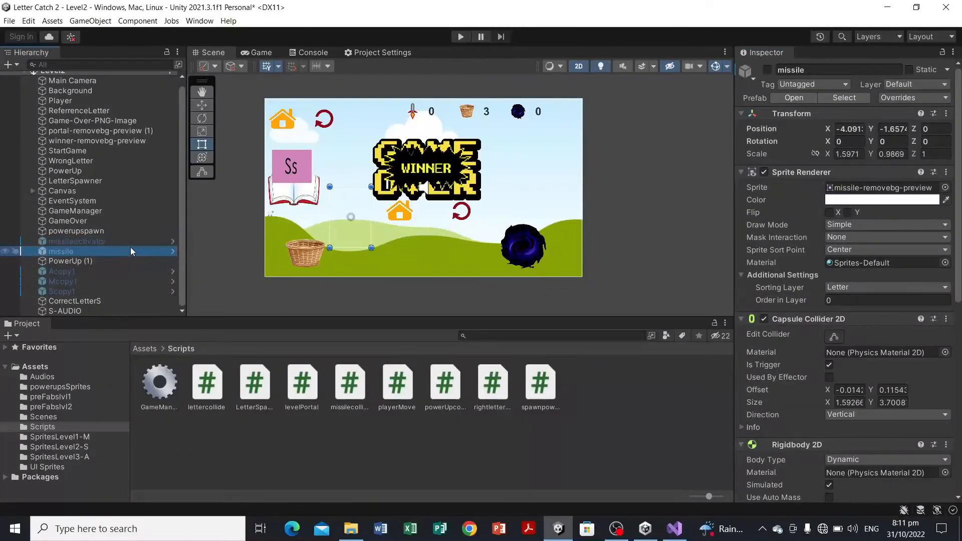
left_click(132, 242)
left_click(140, 251)
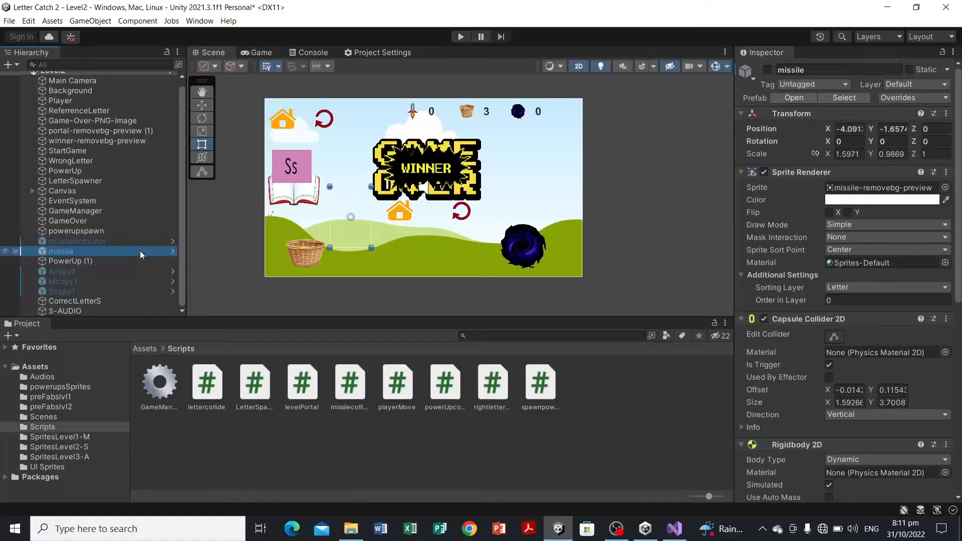
left_click(199, 254)
left_click(172, 243)
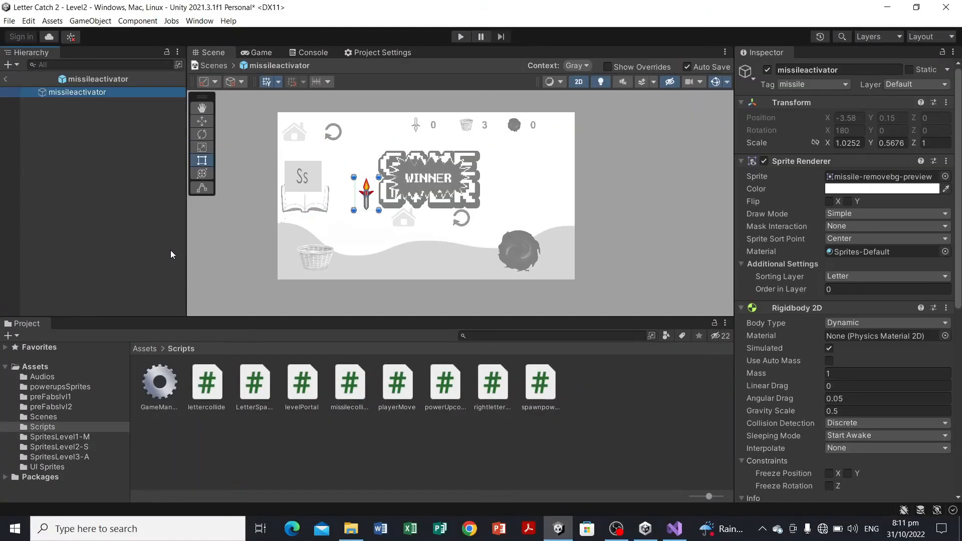
left_click(214, 66)
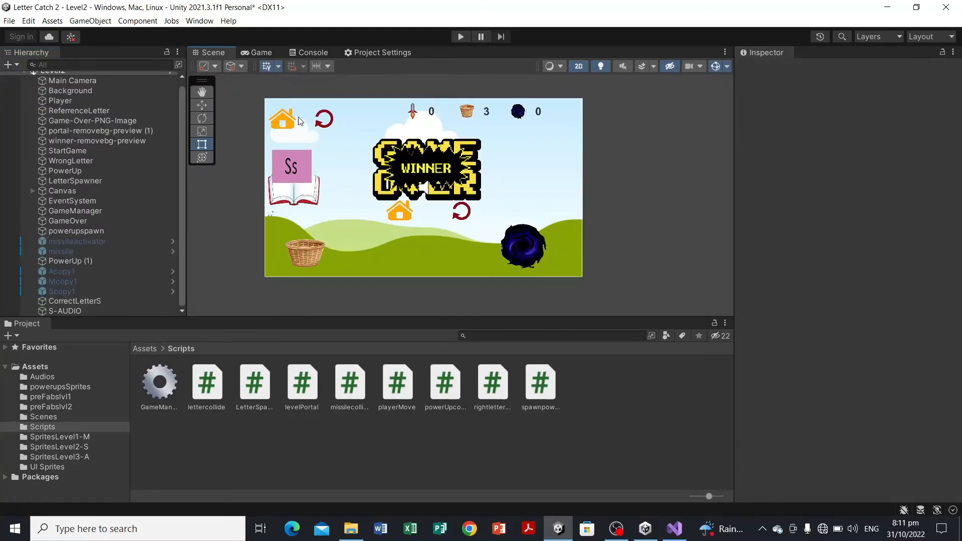
Step: Play-test the Level2 scene, moving the basket left and right, then stop play mode
left_click(461, 37)
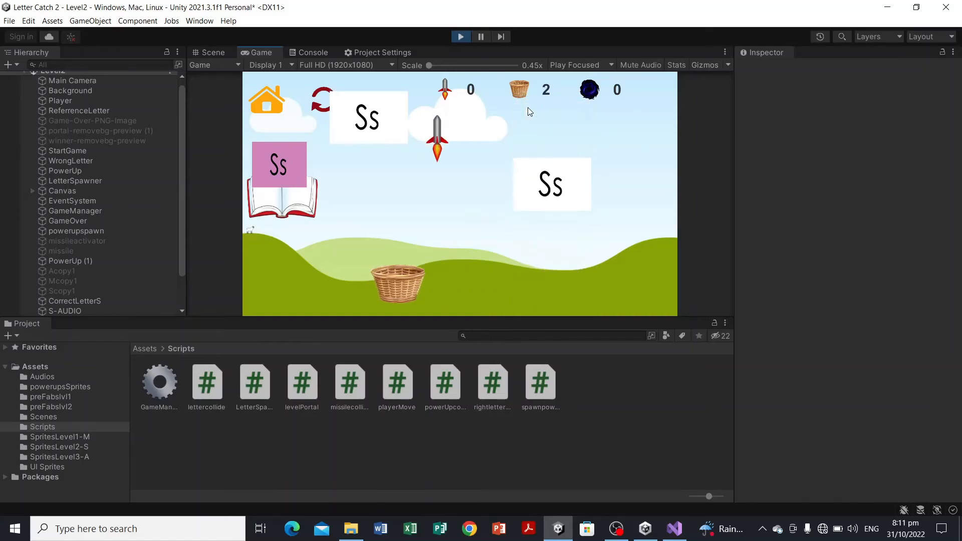
key("Left")
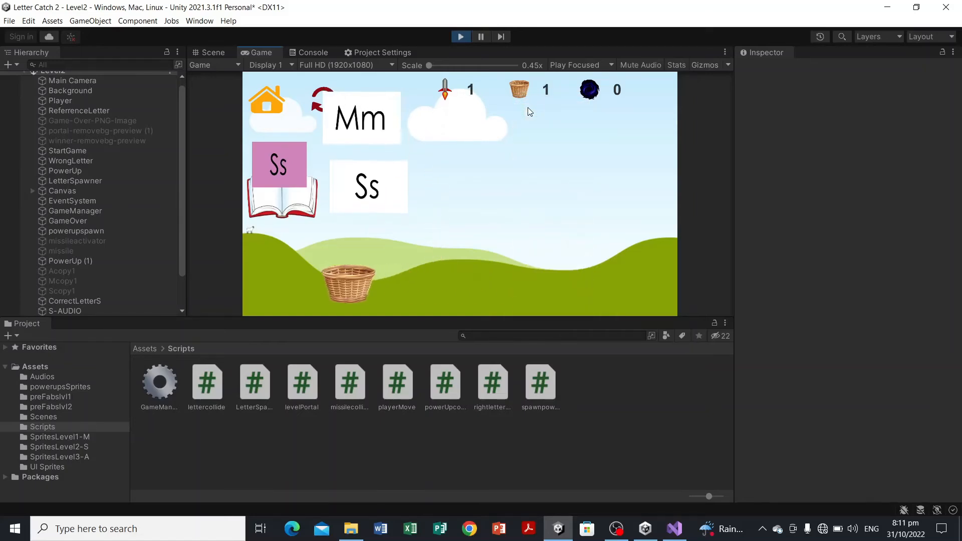
key("Right")
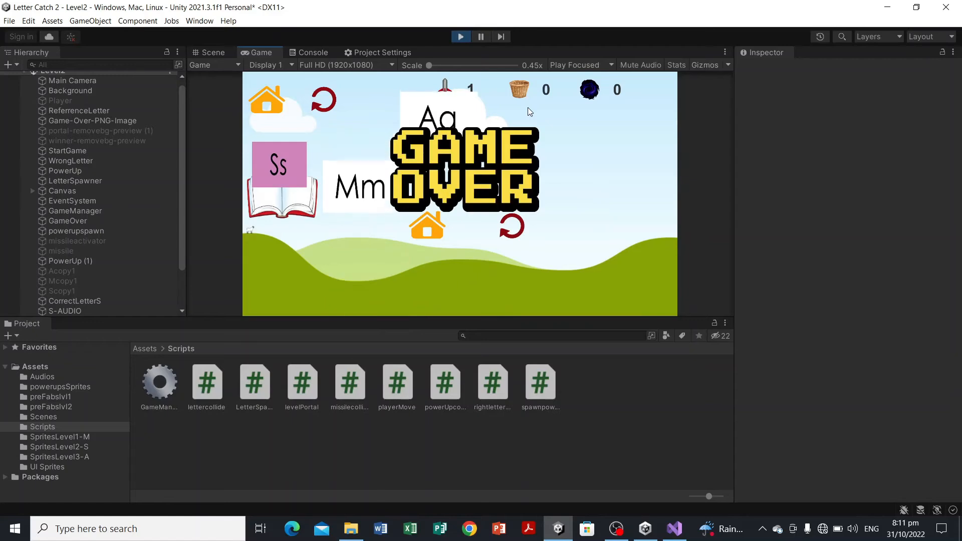
left_click(461, 37)
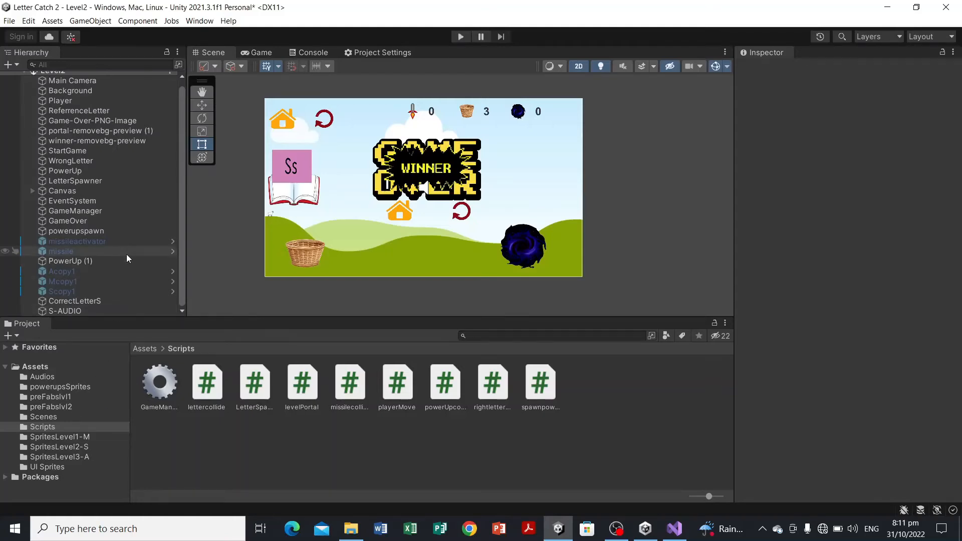
Step: Assign the Acopy1, Mcopy1 and Scopy1 prefabs from preFabslvl2 to LetterSpawner's Letters elements 0, 1 and 2
left_click(134, 182)
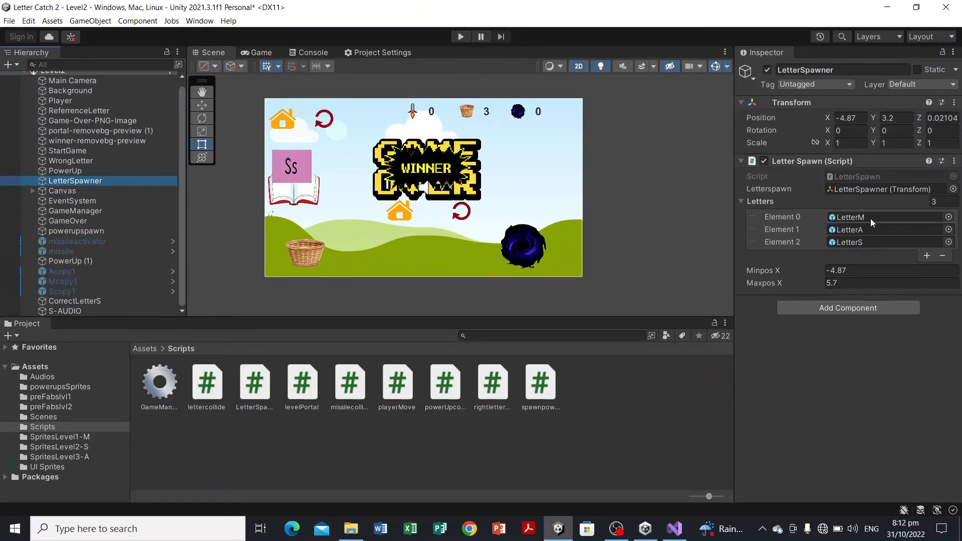
left_click(95, 405)
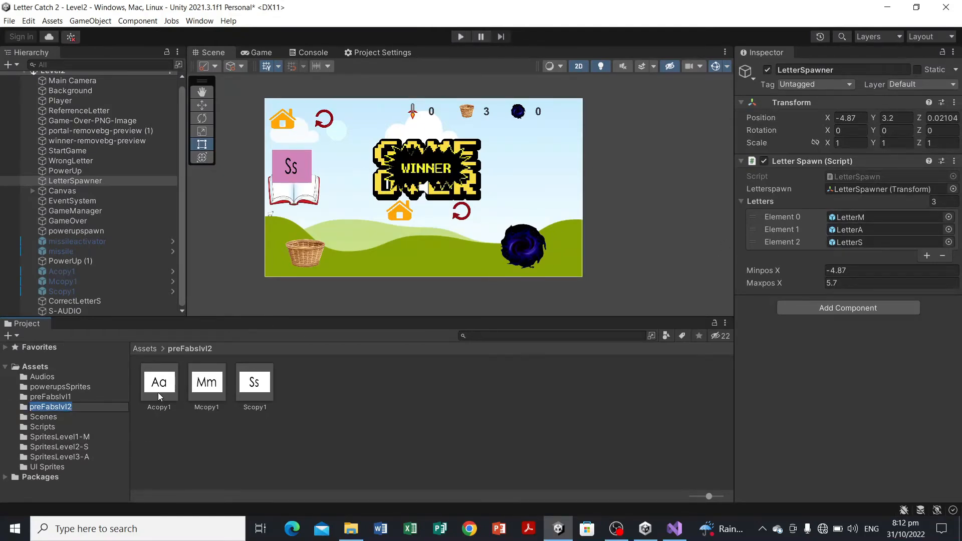
left_click_drag(157, 393, 866, 223)
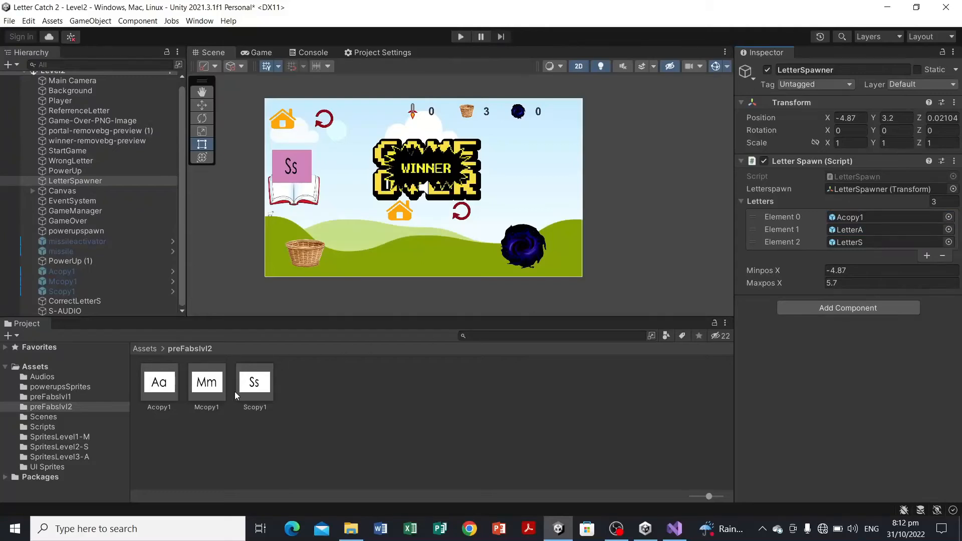
left_click(222, 400)
left_click_drag(221, 400, 848, 235)
left_click_drag(253, 393, 911, 240)
Step: Check the levelPortal script in Visual Studio, then return to Unity
left_click(677, 527)
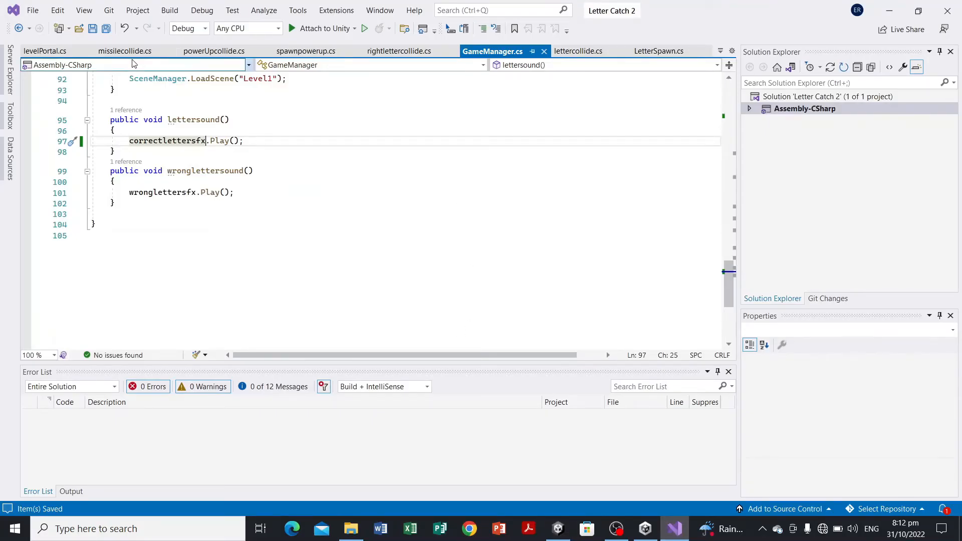
left_click(42, 52)
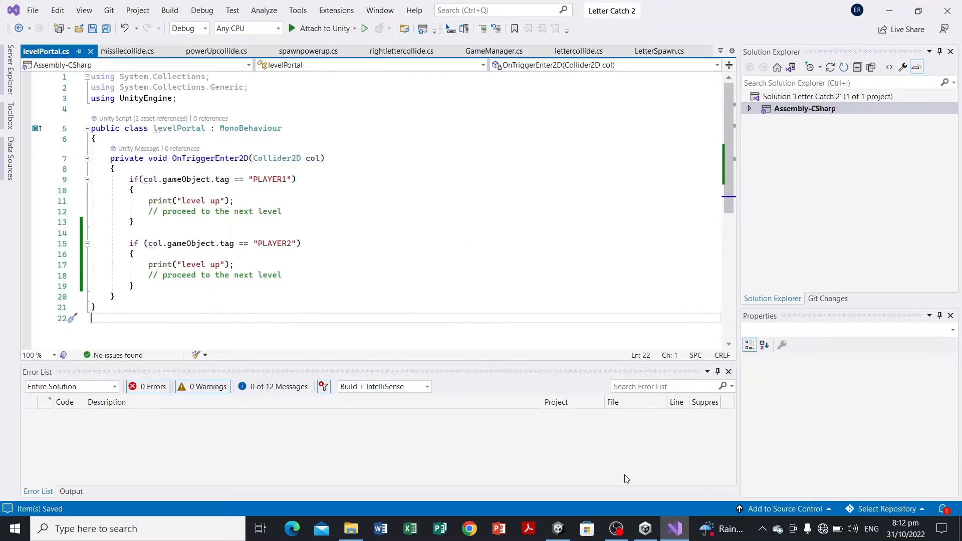
mouse_move(558, 529)
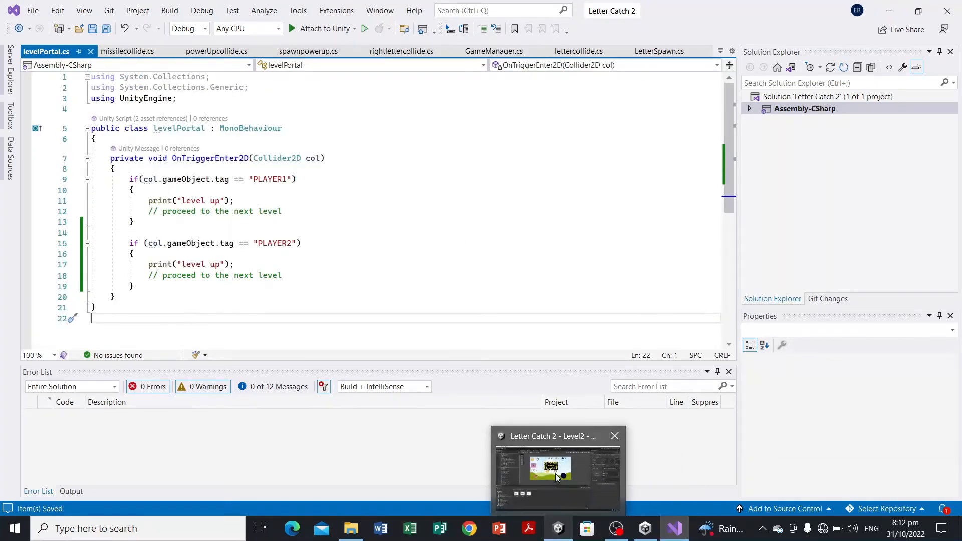
left_click(555, 473)
Step: Play-test the Level2 scene again, moving the basket to catch falling letters and firing missiles, then stop play mode
left_click(456, 37)
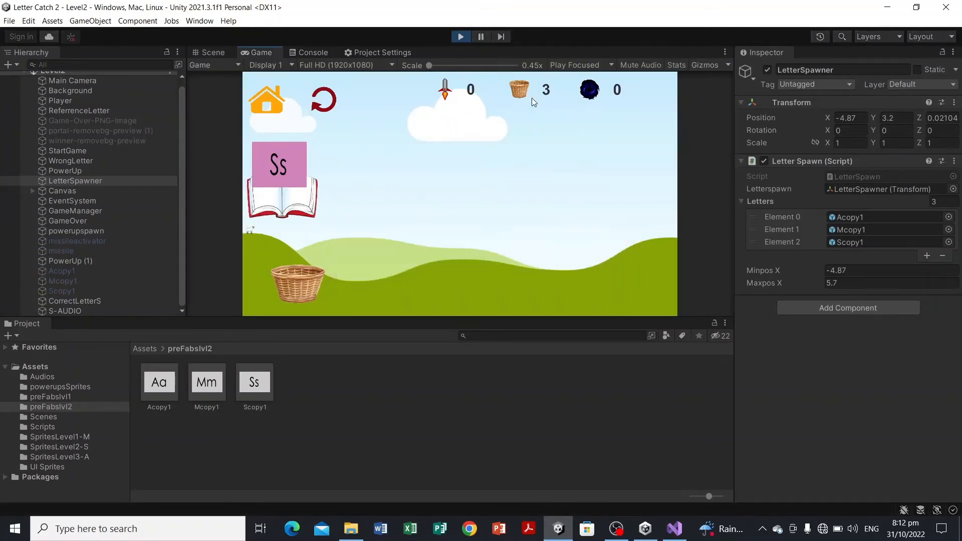
key("Right")
key("Left")
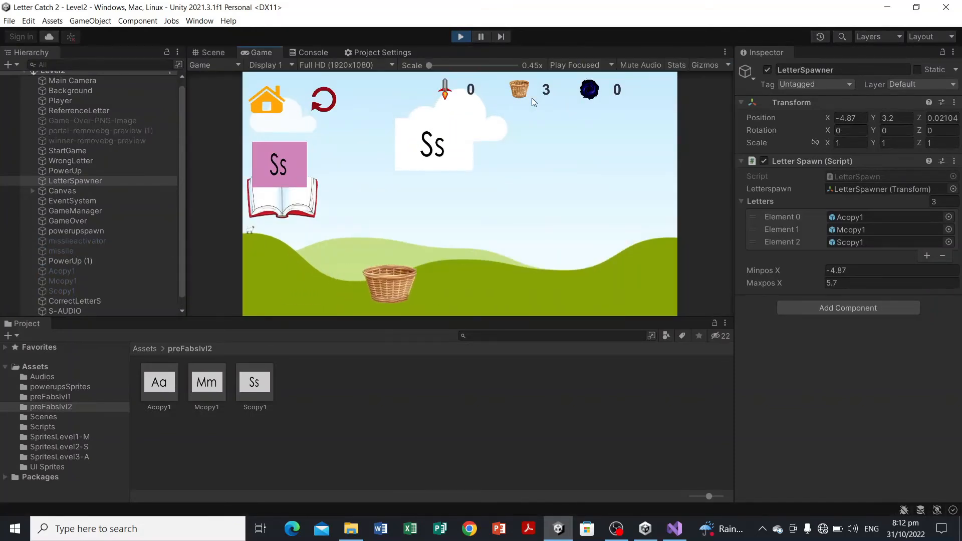
key("Right")
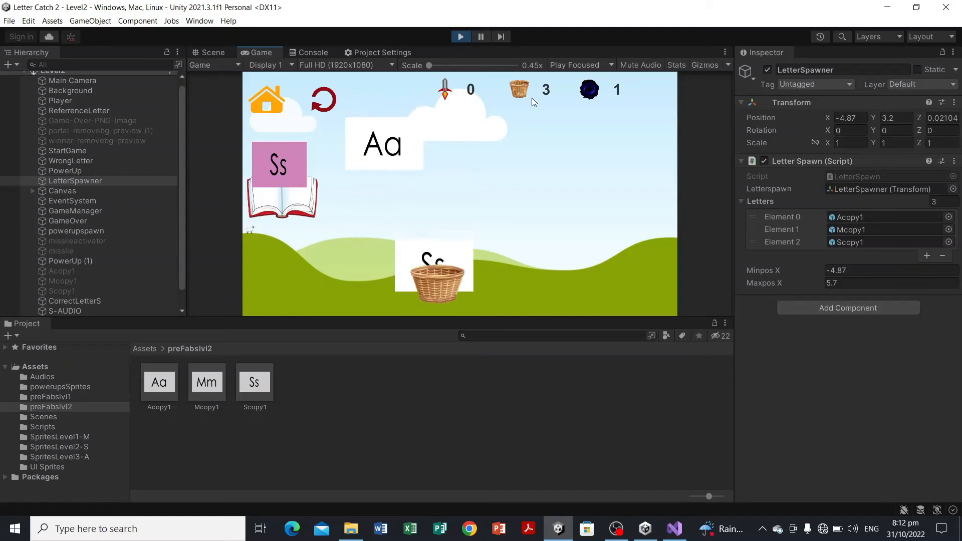
key("Right")
key("Left")
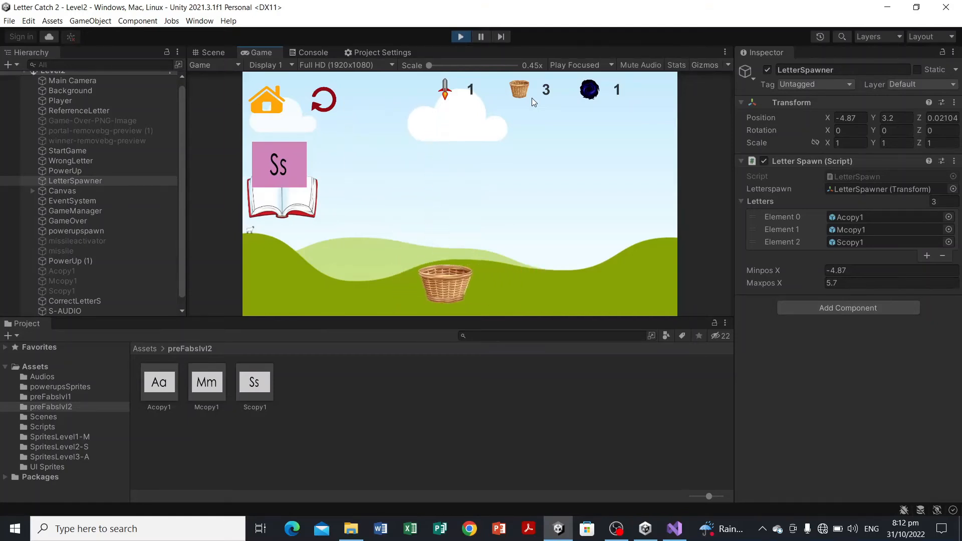
key("Left")
key("Right")
key("space")
key("Right")
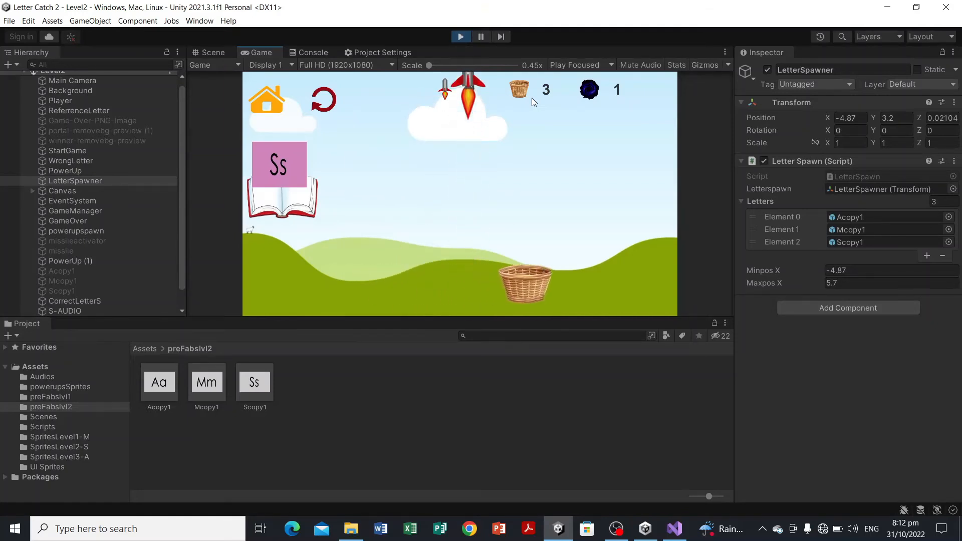
key("Right")
key("Left")
key("Right")
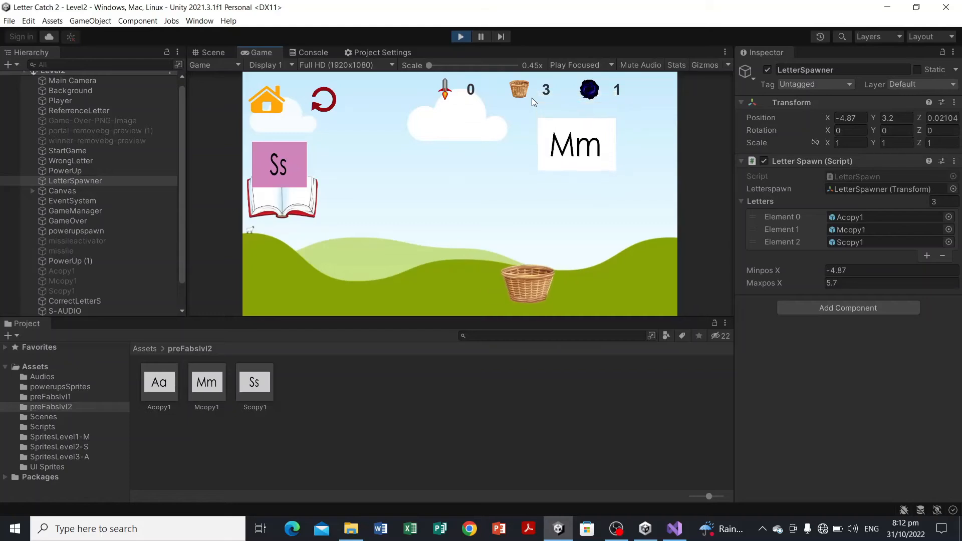
key("Left")
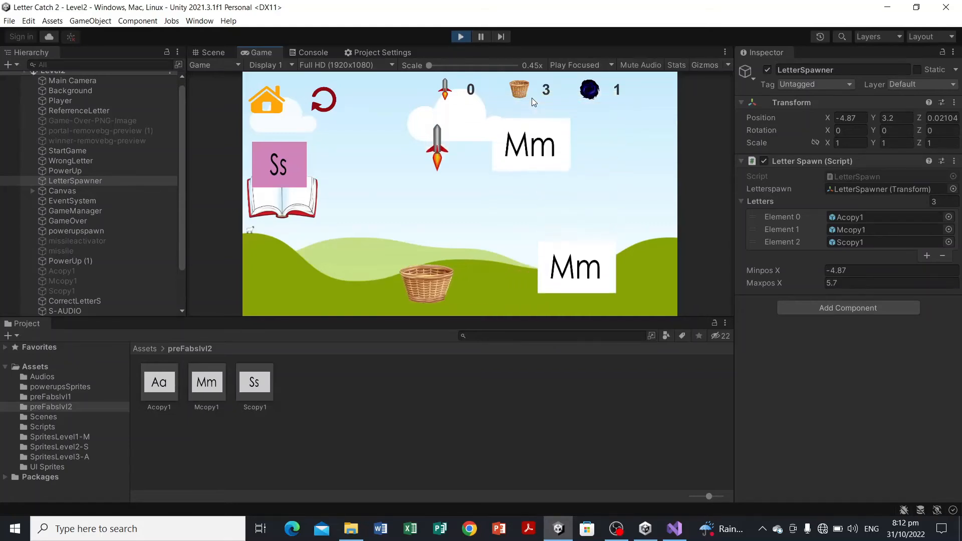
key("Left")
key("Right")
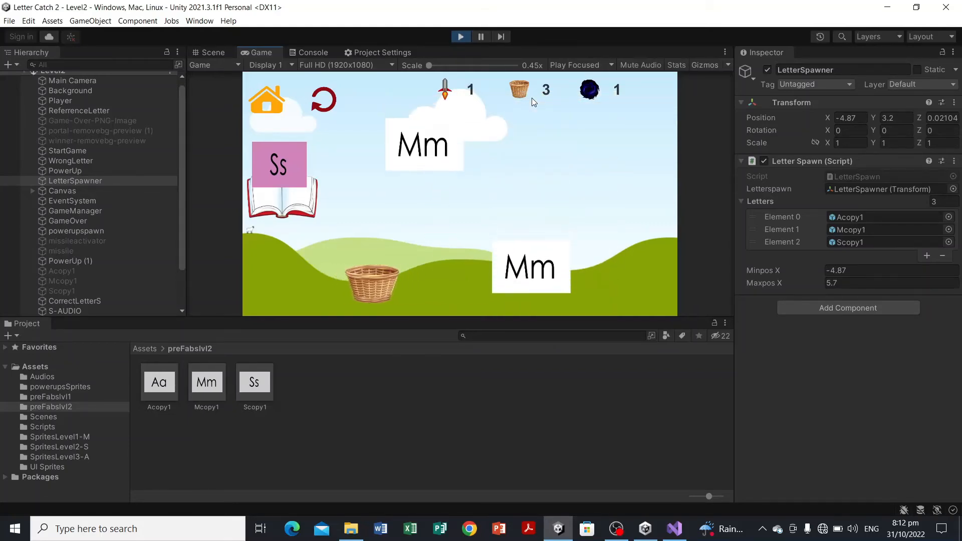
key("Right")
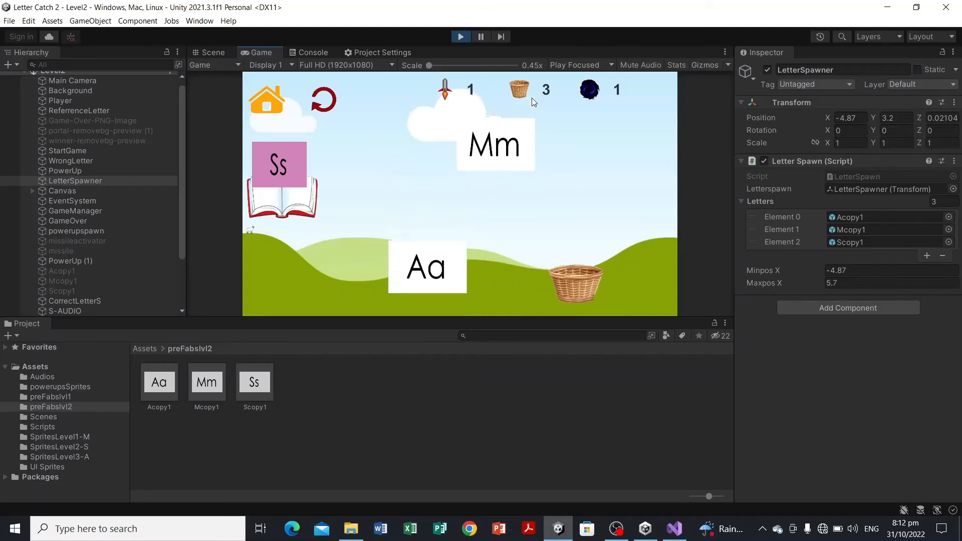
key("Left")
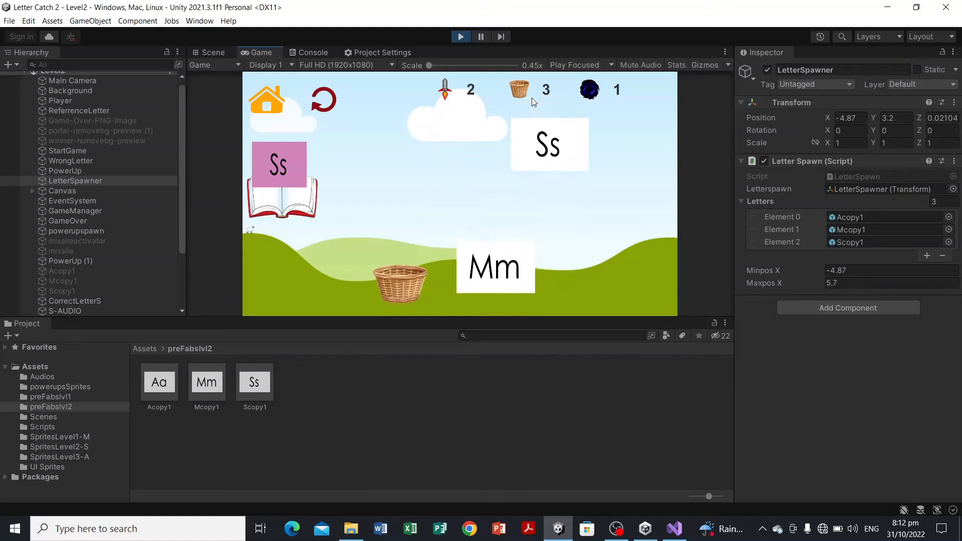
key("Right")
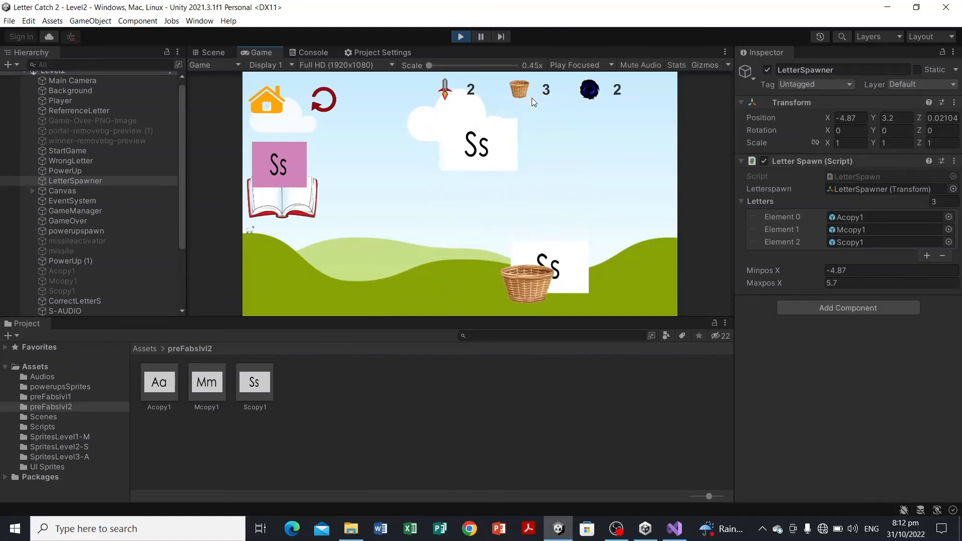
key("Left")
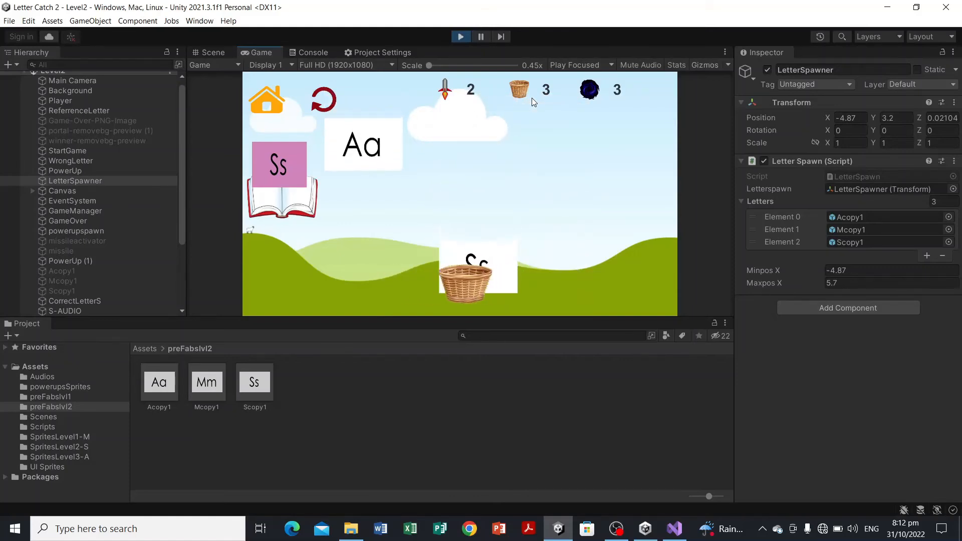
key("Left")
key("Right")
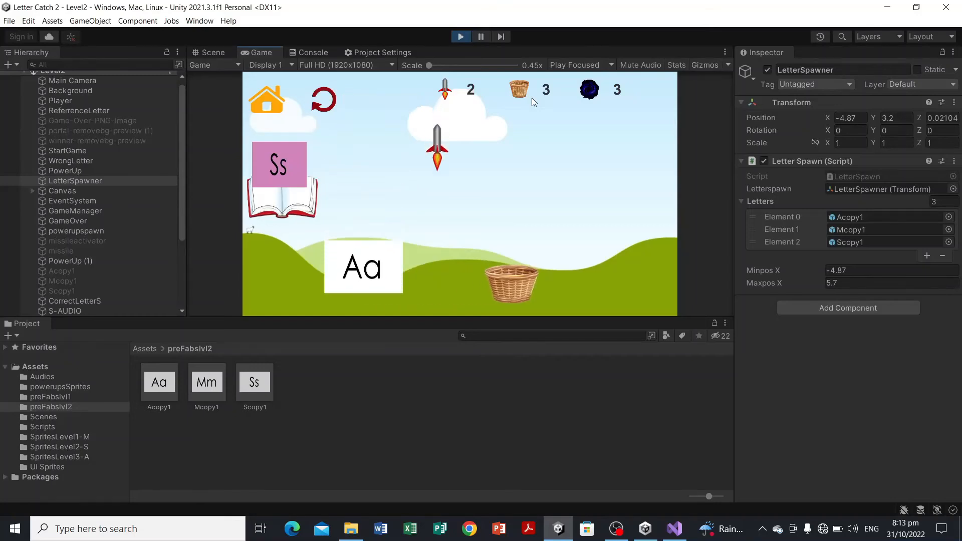
key("Left")
key("Right")
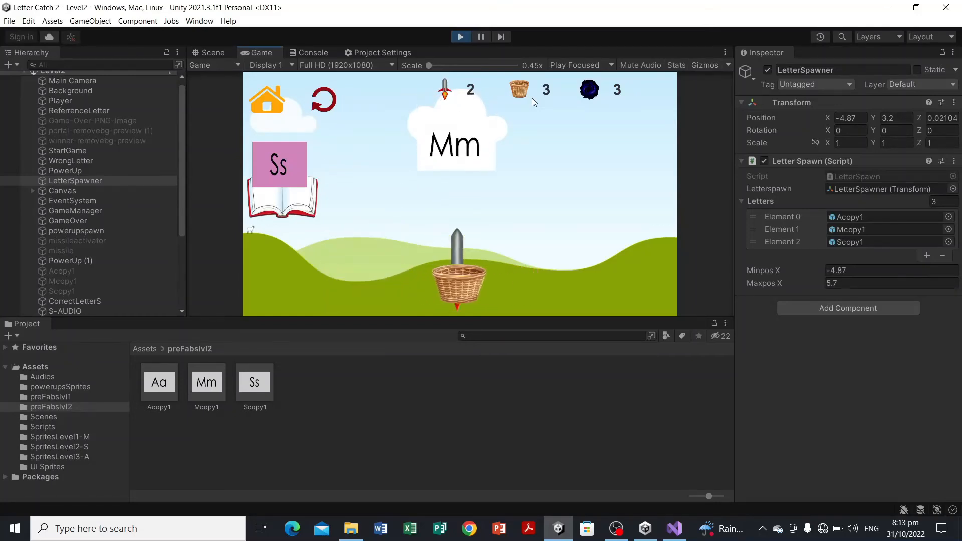
key("Right")
key("Left")
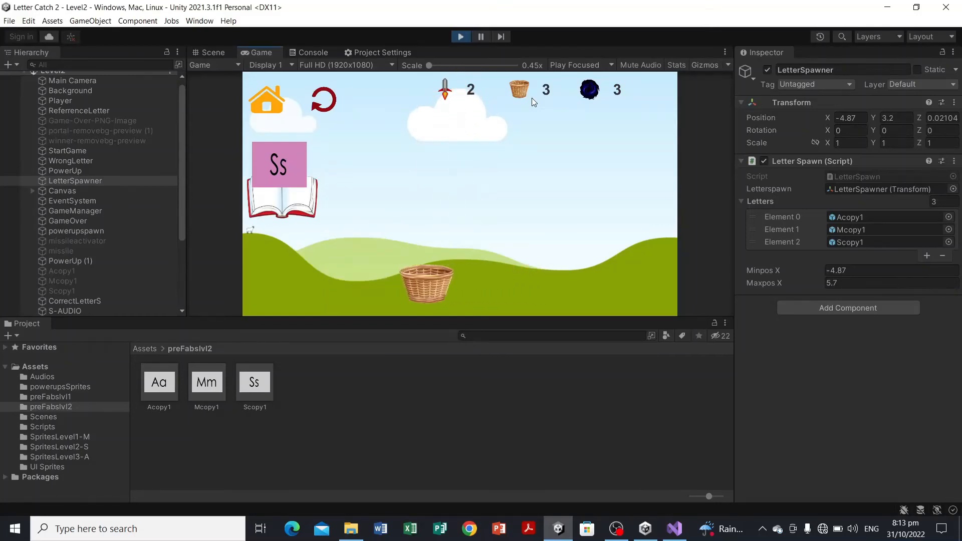
key("Left")
key("Right")
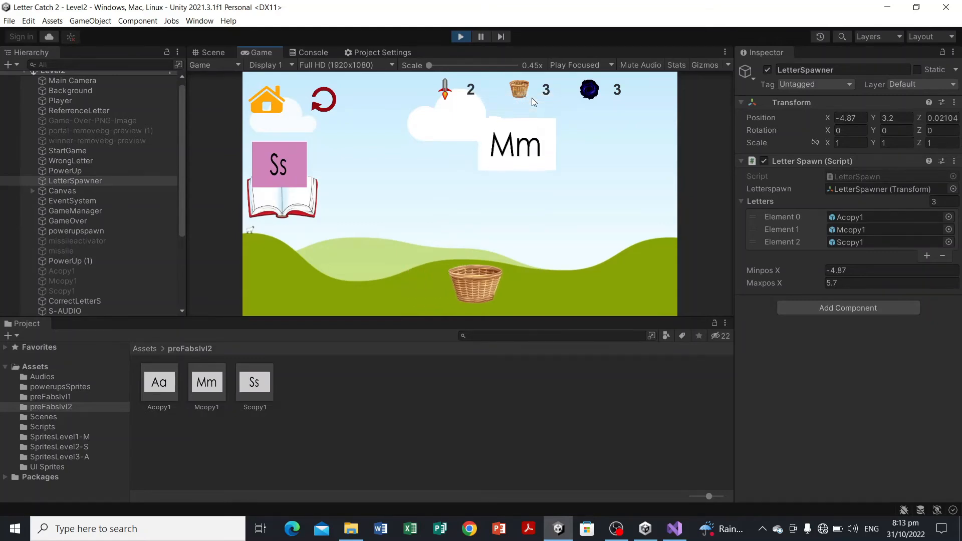
key("Left")
key("Right")
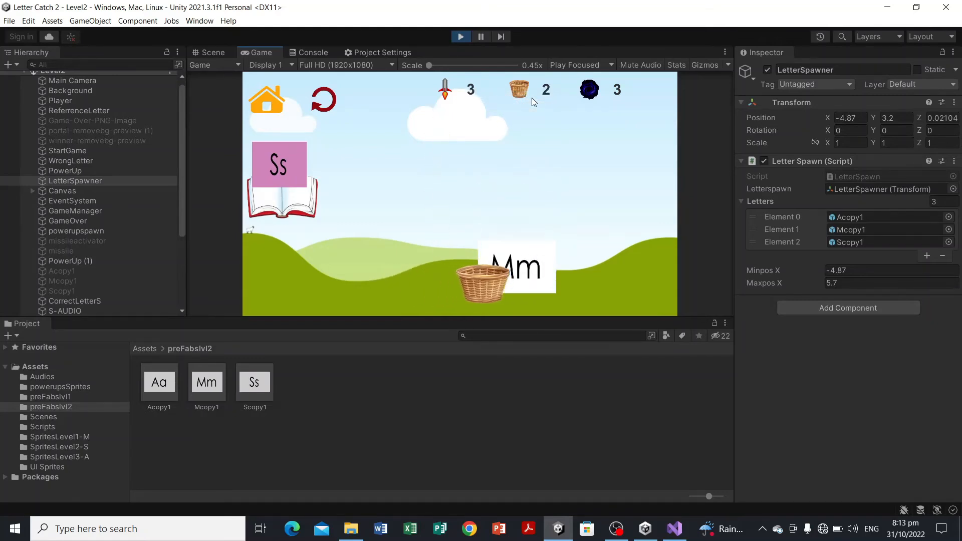
key("Left")
key("Right")
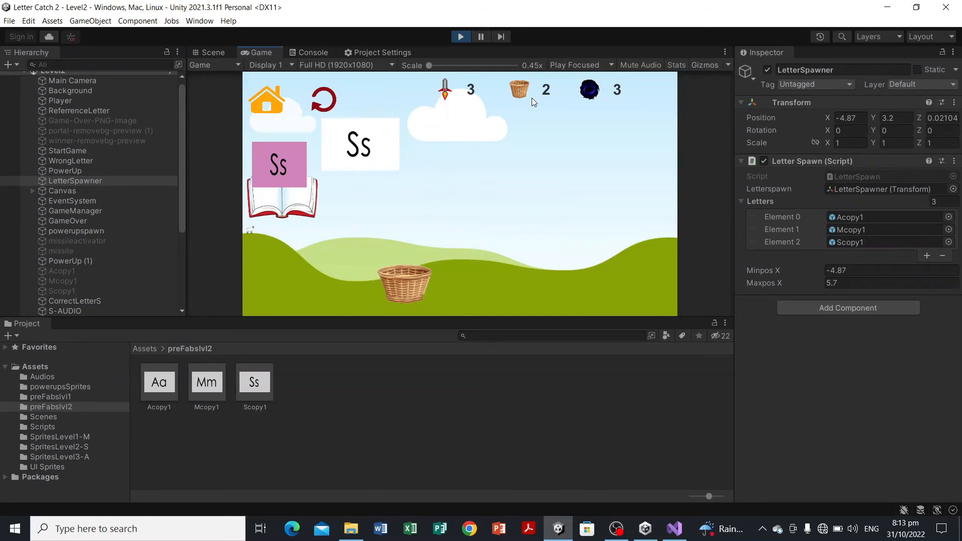
key("Right")
key("Right")
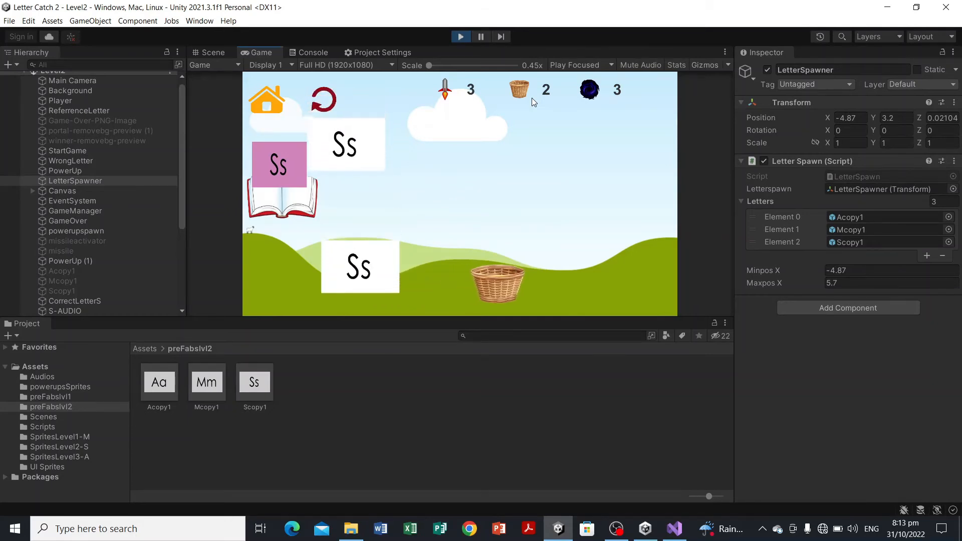
key("Left")
key("Right")
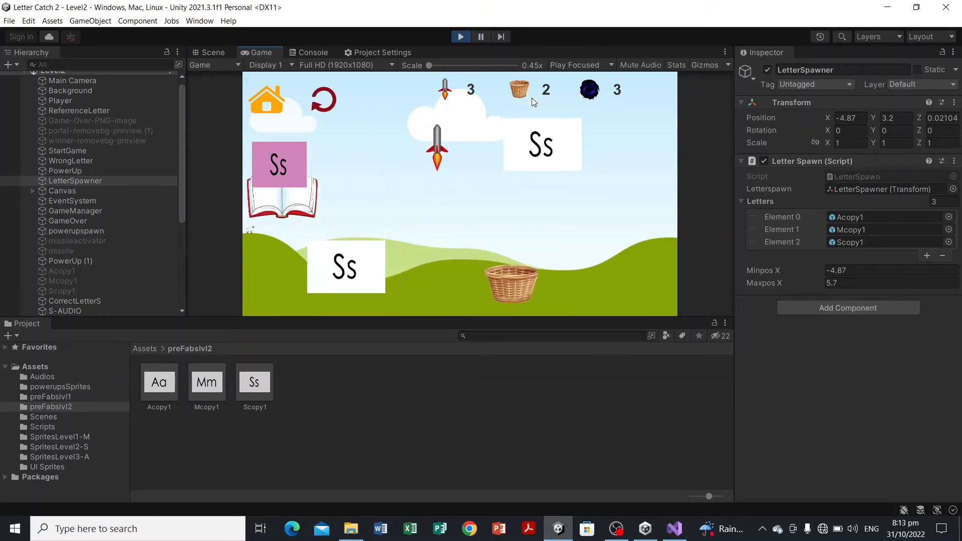
key("Left")
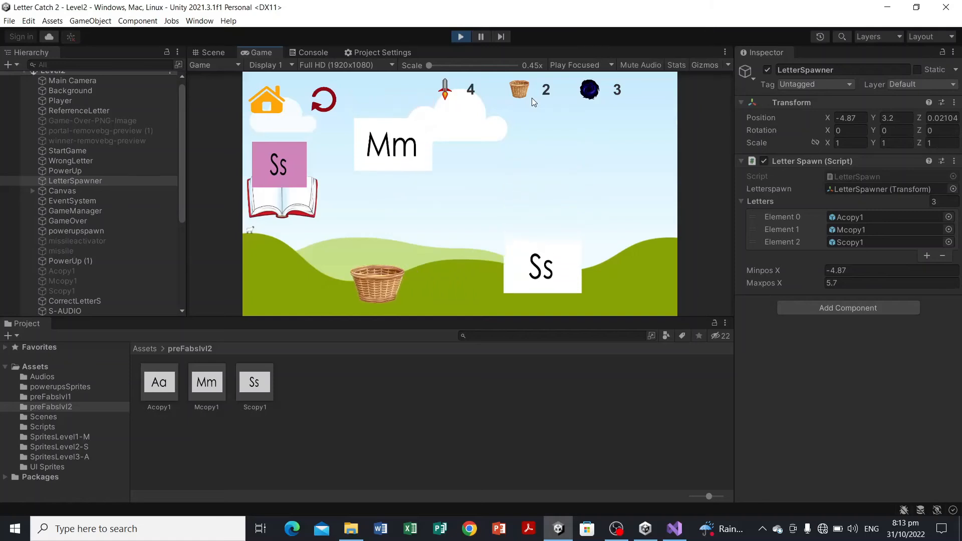
key("Right")
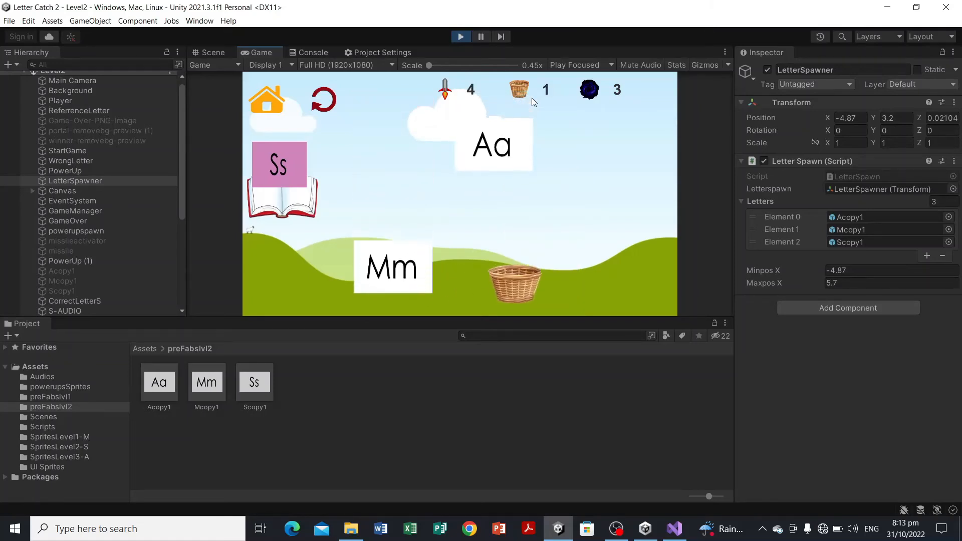
key("Left")
key("space")
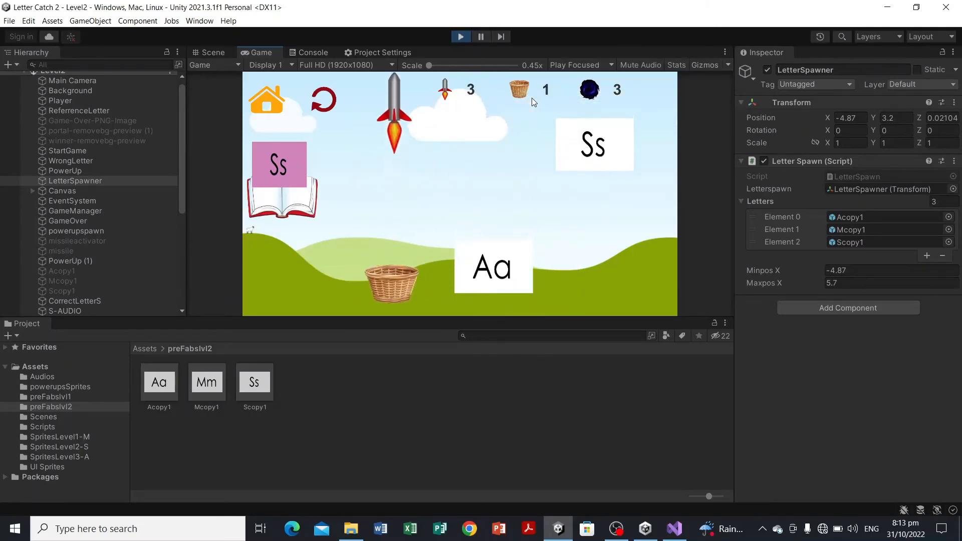
key("Right")
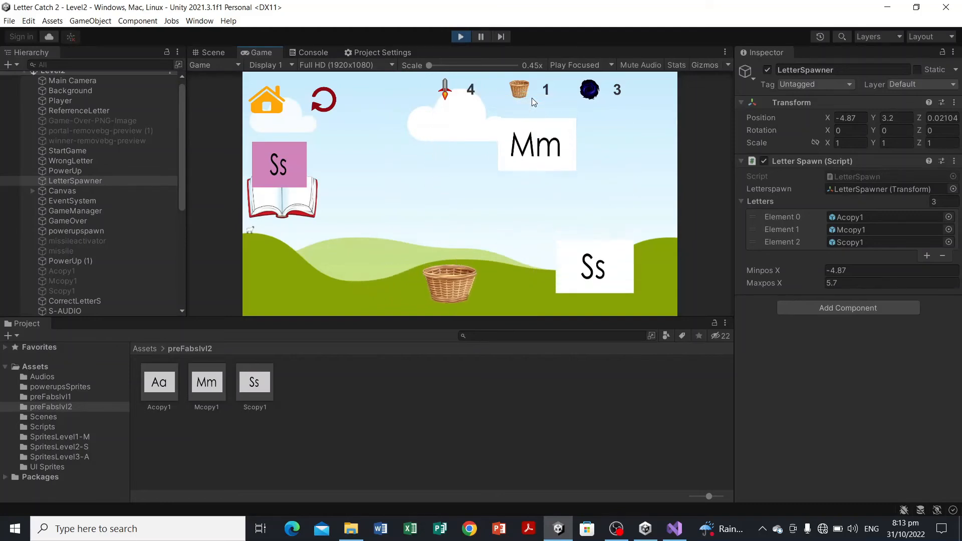
key("Right")
key("space")
key("Left")
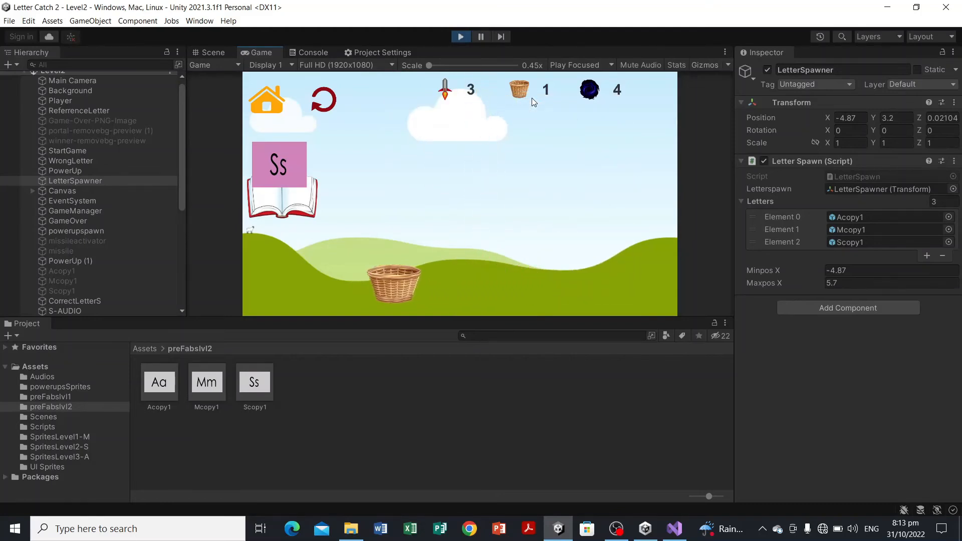
left_click(461, 36)
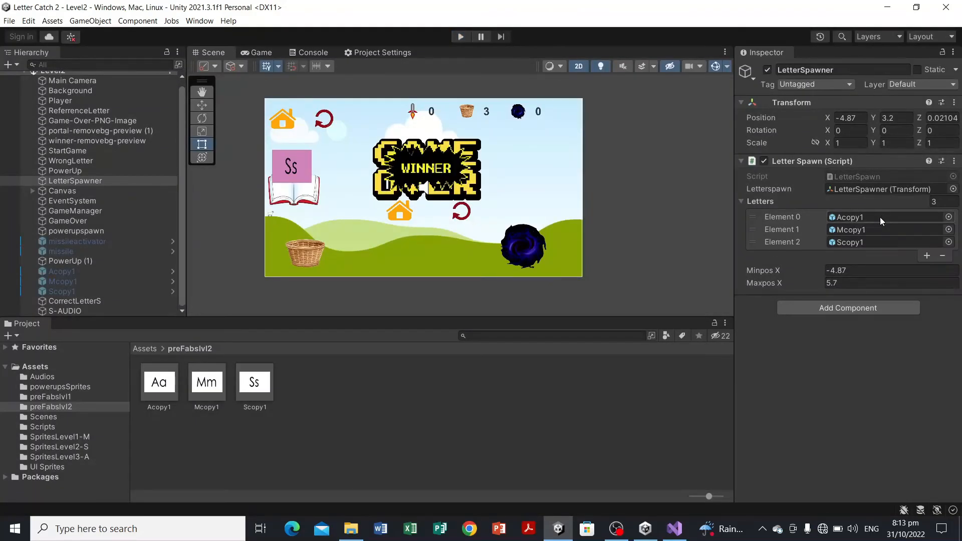
Step: Inspect the Acopy1 prefab's components, then review the rightlettercollide script in Visual Studio
left_click(167, 408)
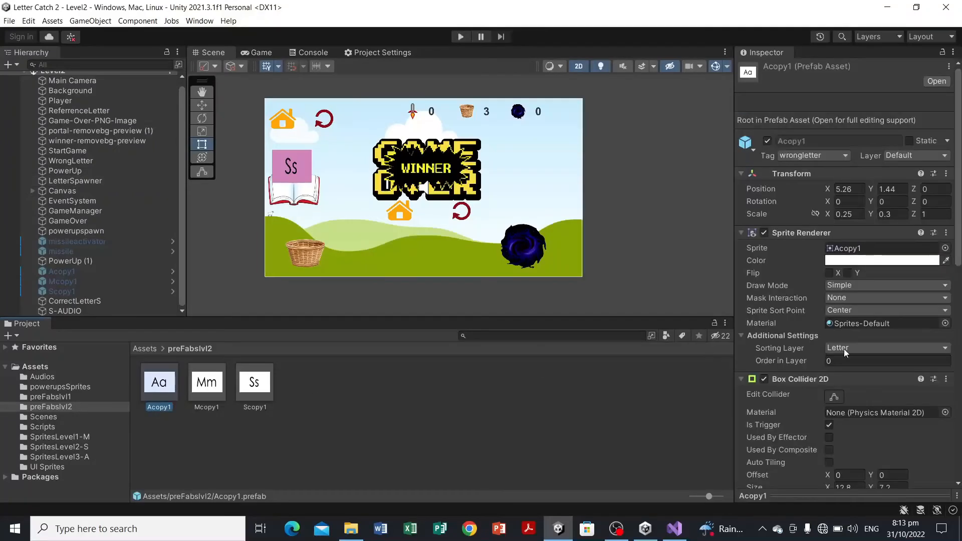
scroll(844, 349, "down", 10)
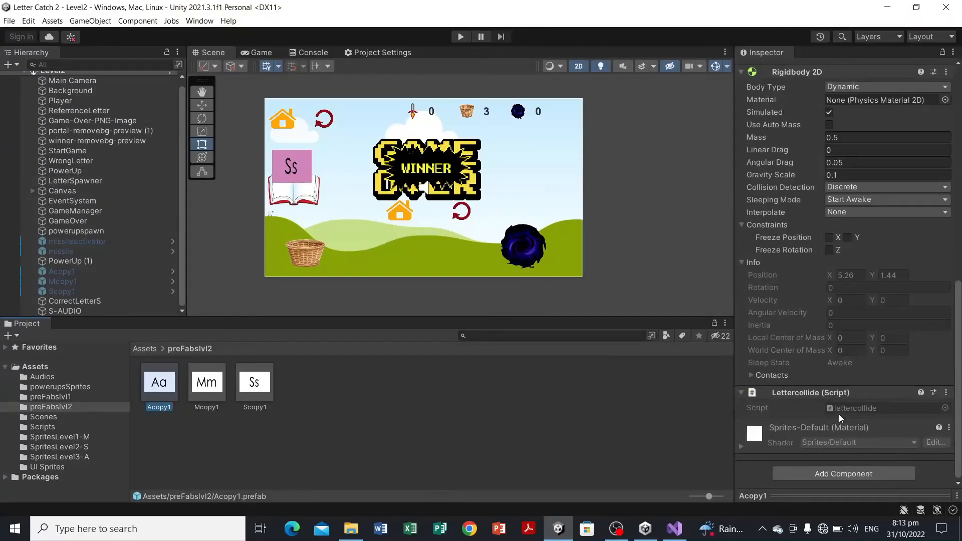
left_click(683, 531)
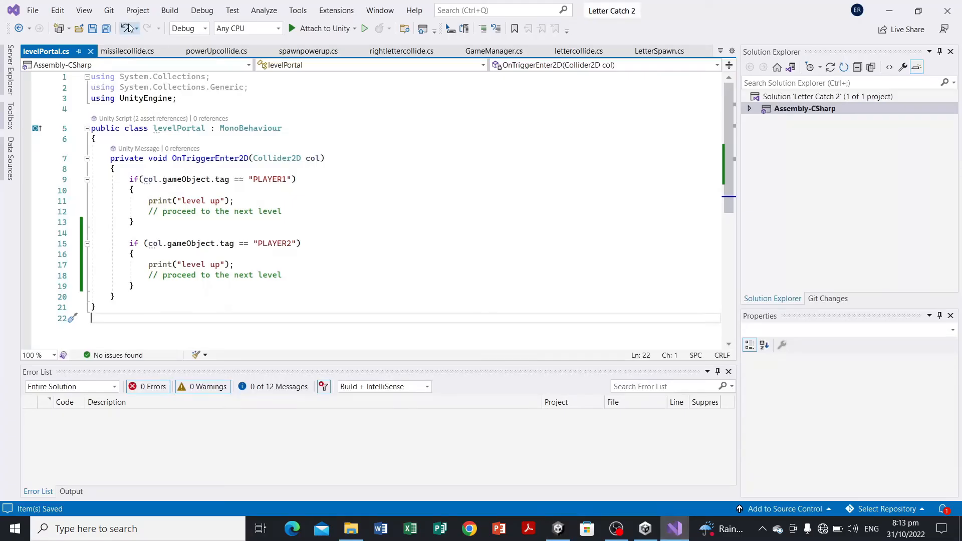
left_click(408, 51)
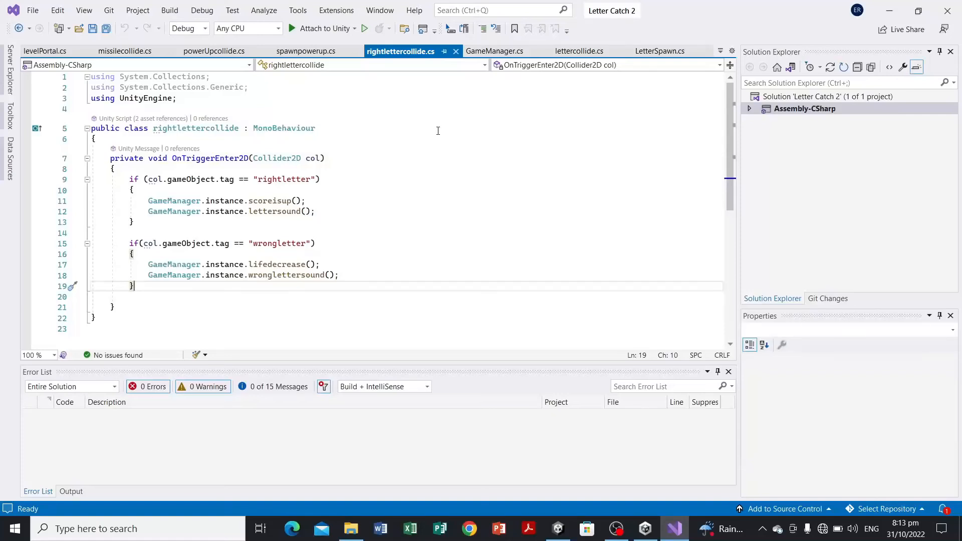
scroll(438, 131, "down", 4)
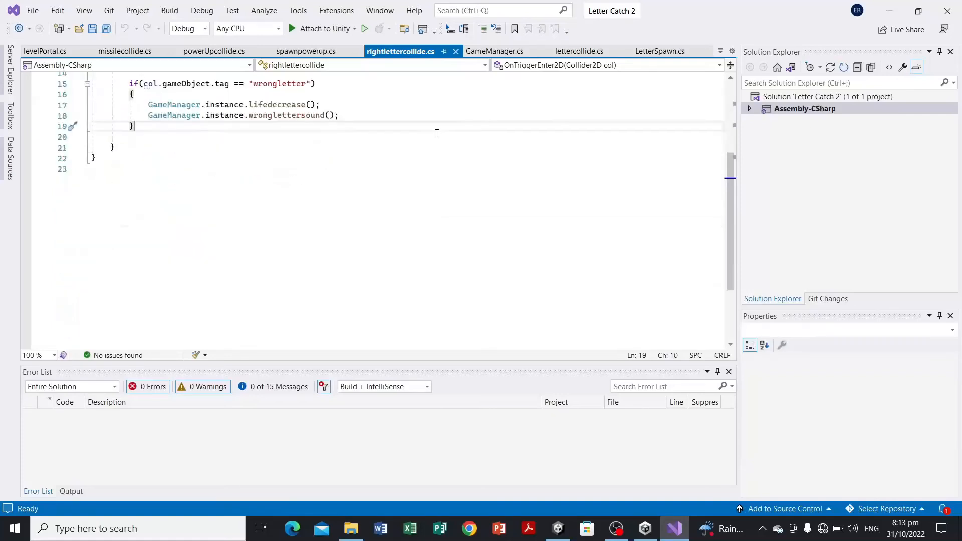
scroll(437, 133, "up", 3)
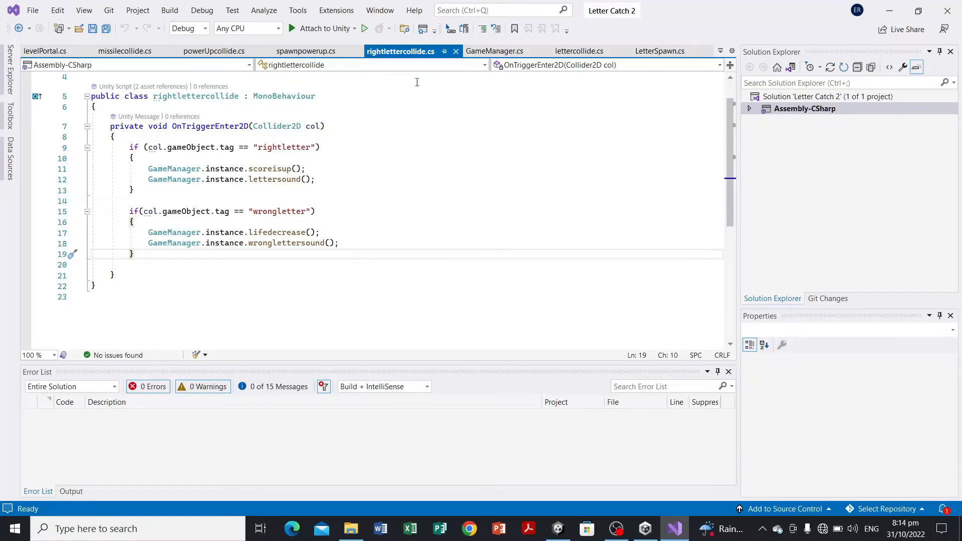
Step: In the lettercollide script, duplicate the PLAYER1 collision block as a new check for tag "PLAYER2" and save
left_click(577, 51)
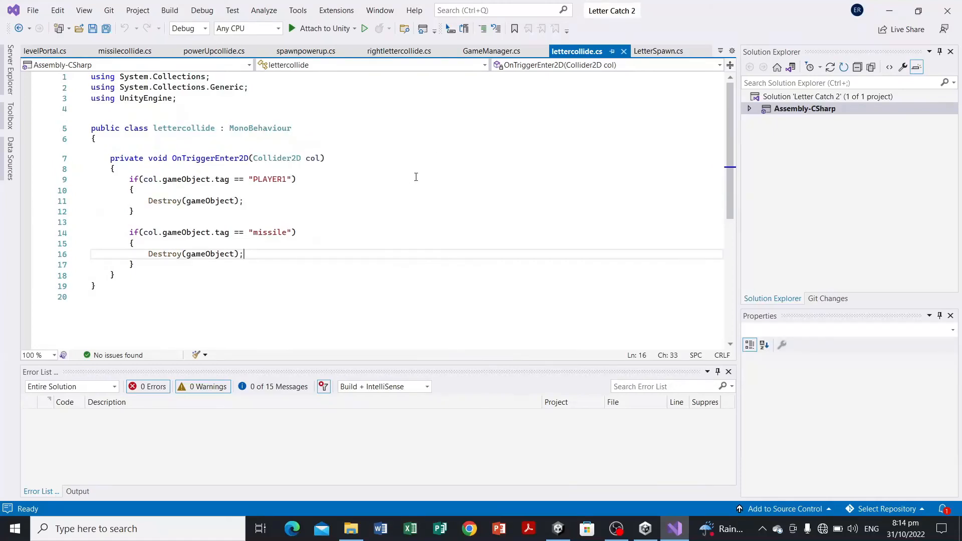
scroll(416, 178, "down", 2)
scroll(366, 183, "up", 2)
left_click(169, 215)
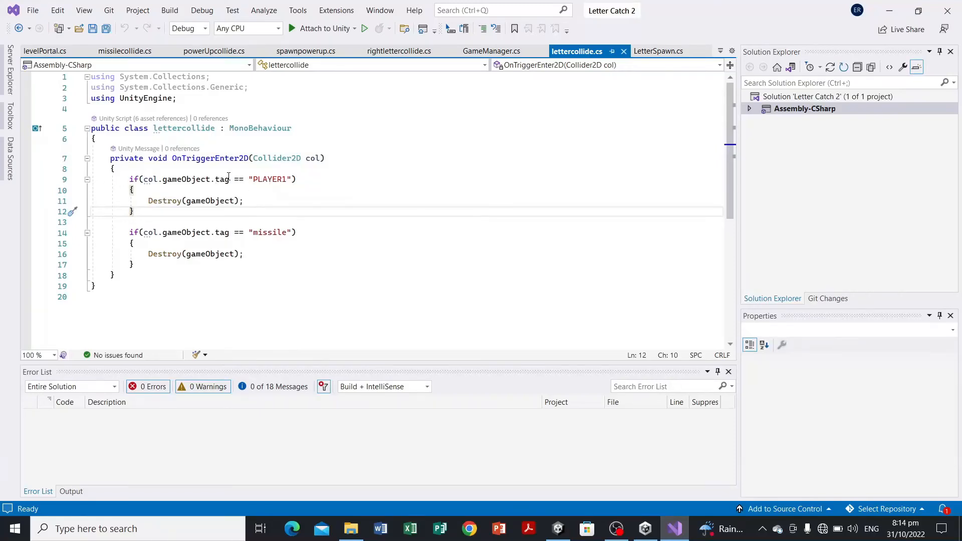
key("Return")
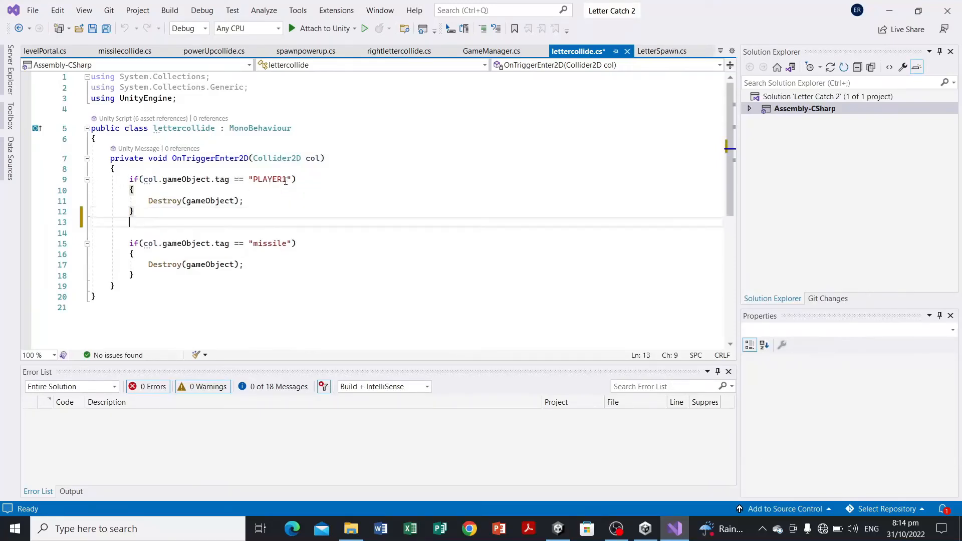
left_click_drag(128, 179, 161, 210)
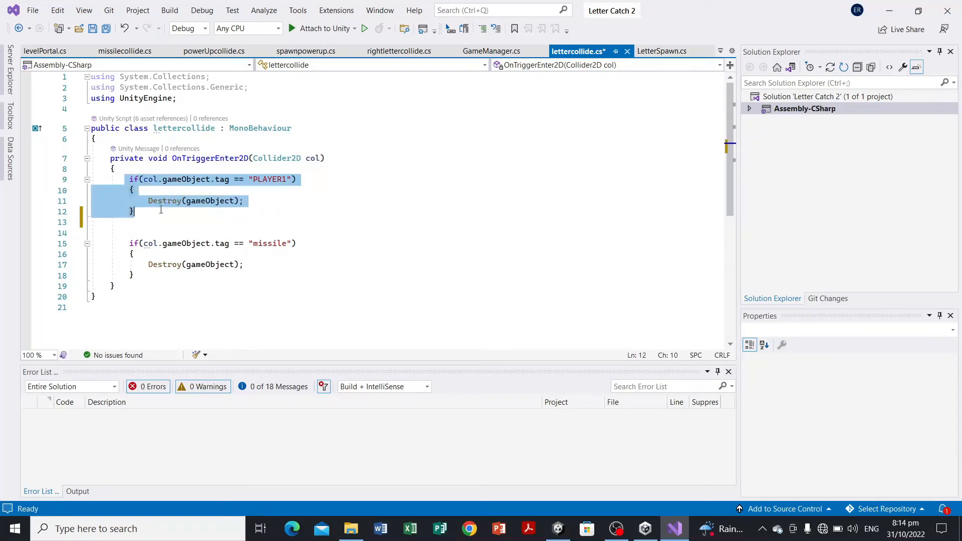
left_click(155, 216)
key("Down")
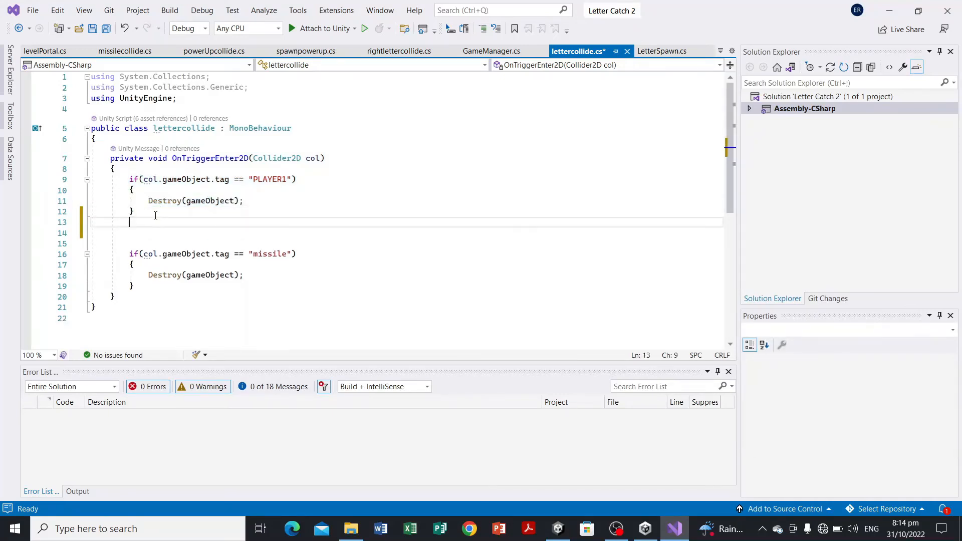
key("Return")
type("if (col.gameObject.tag == \"PLAYER1\") {     Destroy(gameObject); }")
left_click(292, 231)
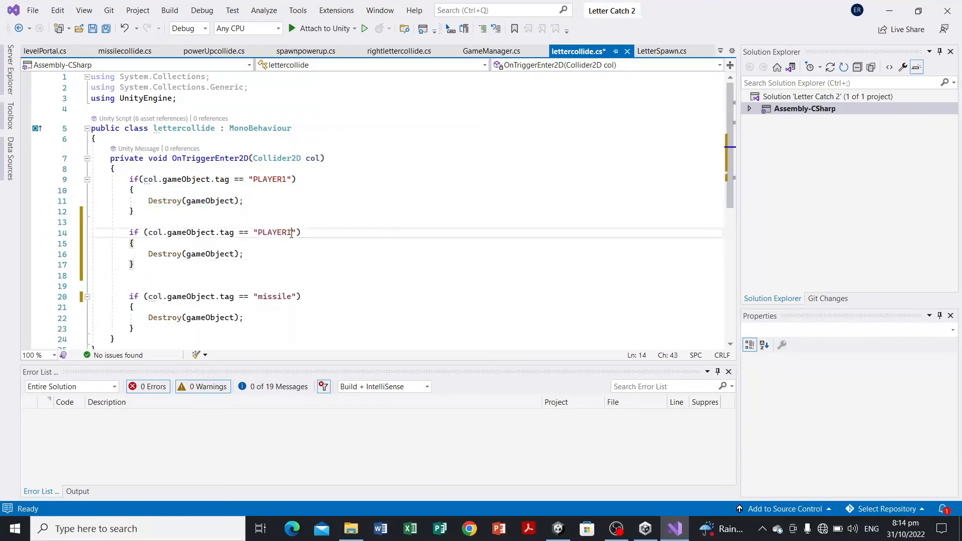
key("BackSpace")
type("2")
key("ctrl+s")
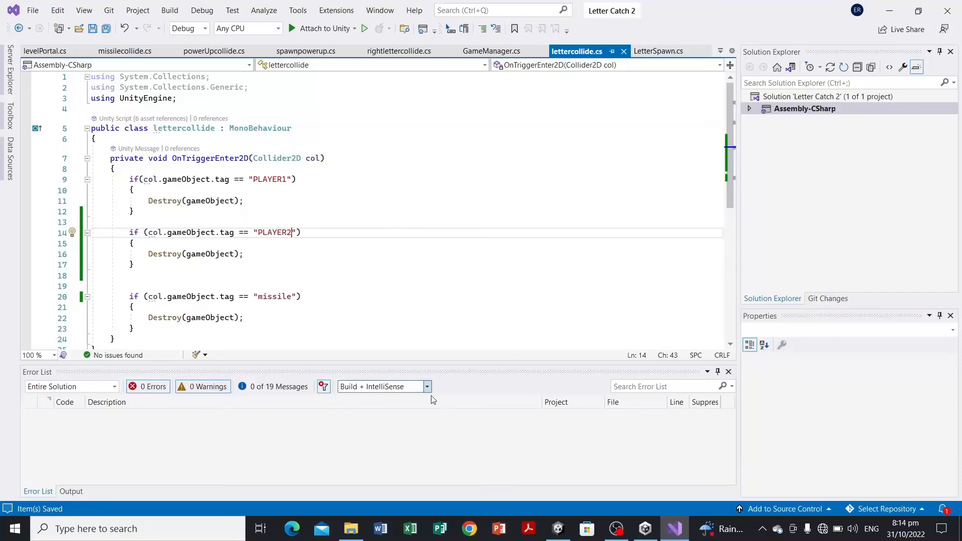
Step: Return to Unity and play-test Level2, moving the basket and firing a missile, then view the console and stop play mode
mouse_move(558, 529)
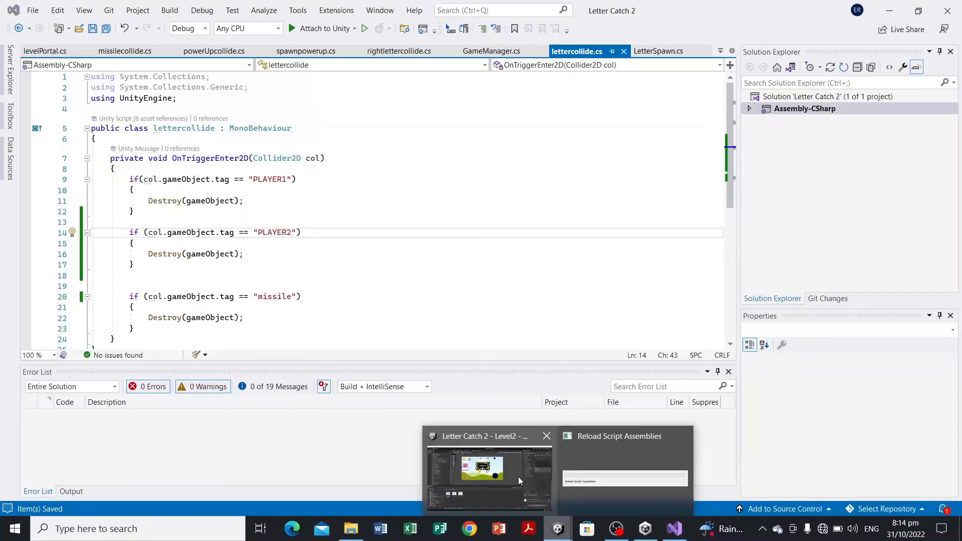
mouse_move(518, 477)
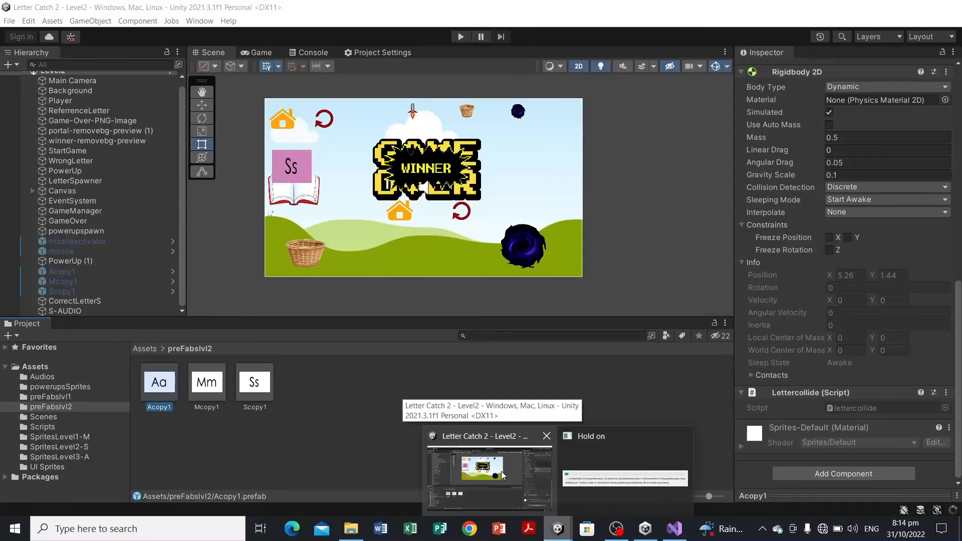
left_click(499, 471)
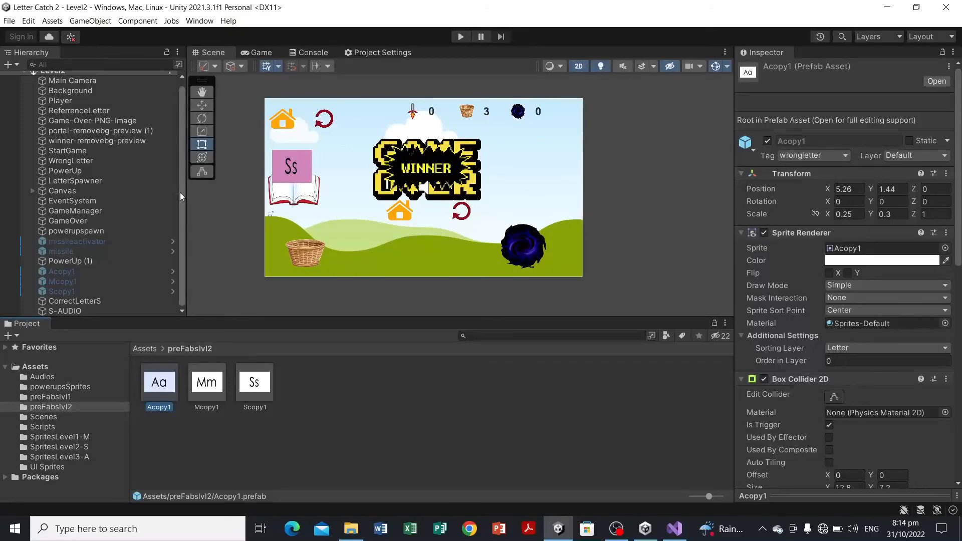
left_click_drag(179, 193, 179, 186)
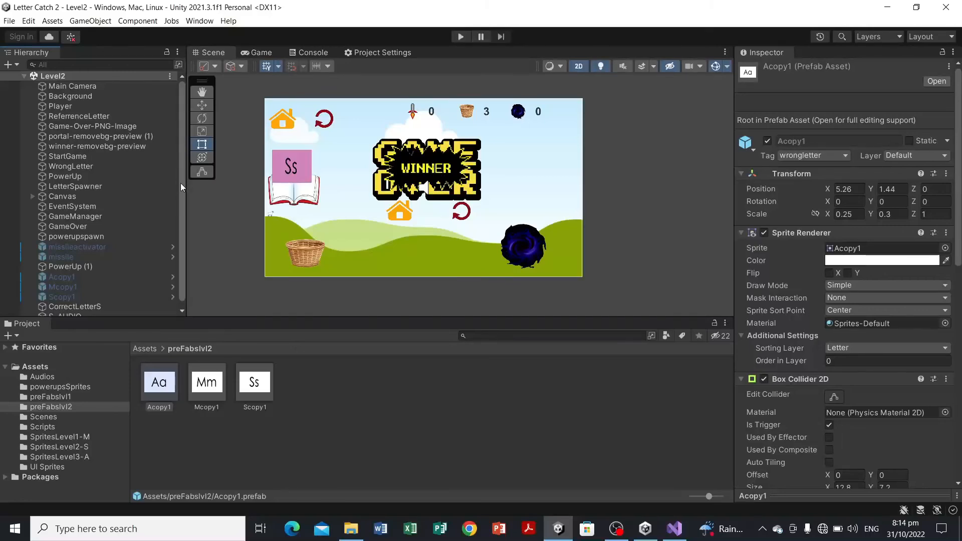
left_click_drag(181, 187, 186, 208)
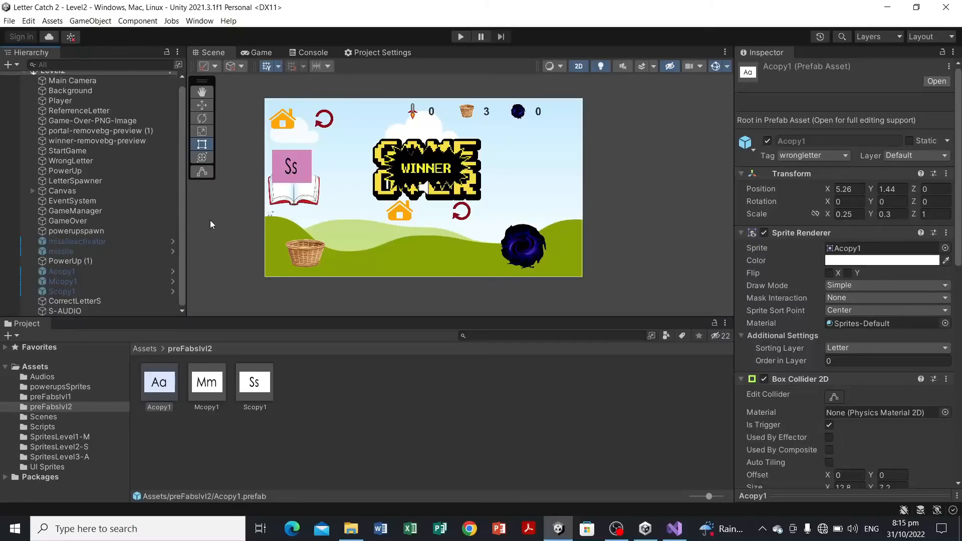
left_click(460, 37)
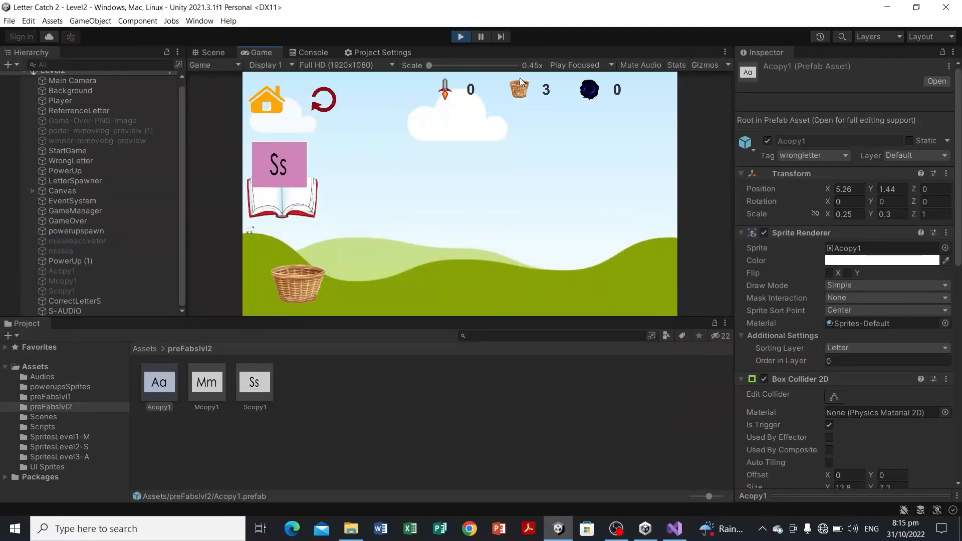
key("Right")
key("Right")
key("Right")
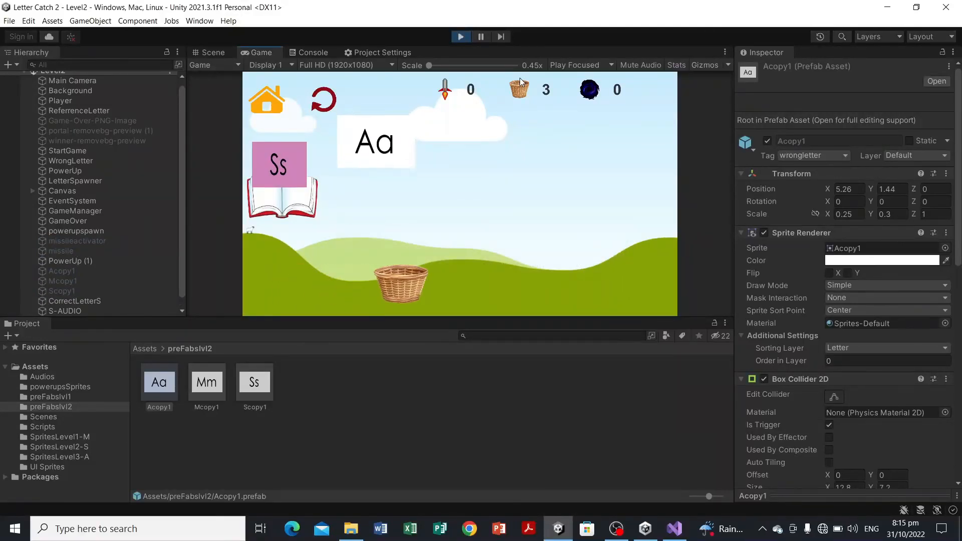
key("Left")
key("Right")
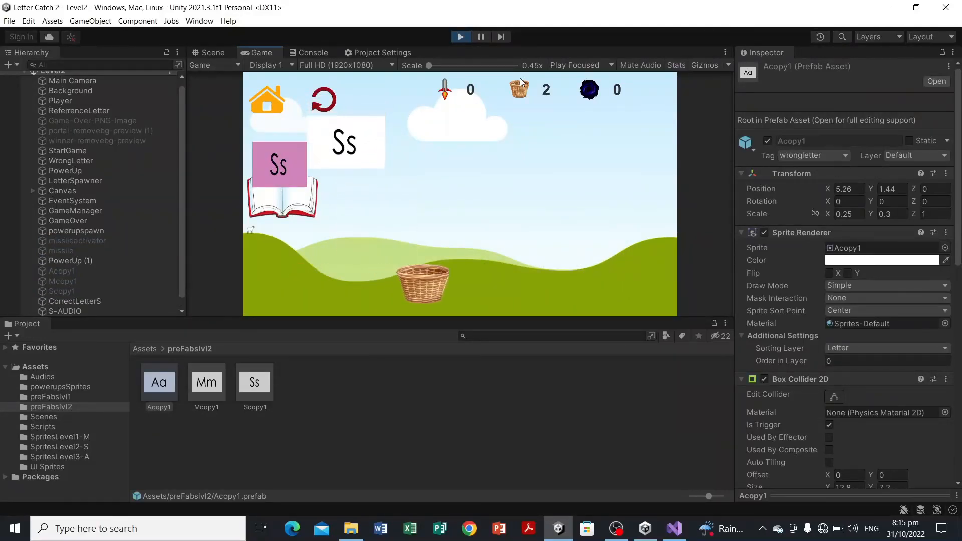
key("Left")
key("Right")
key("Left")
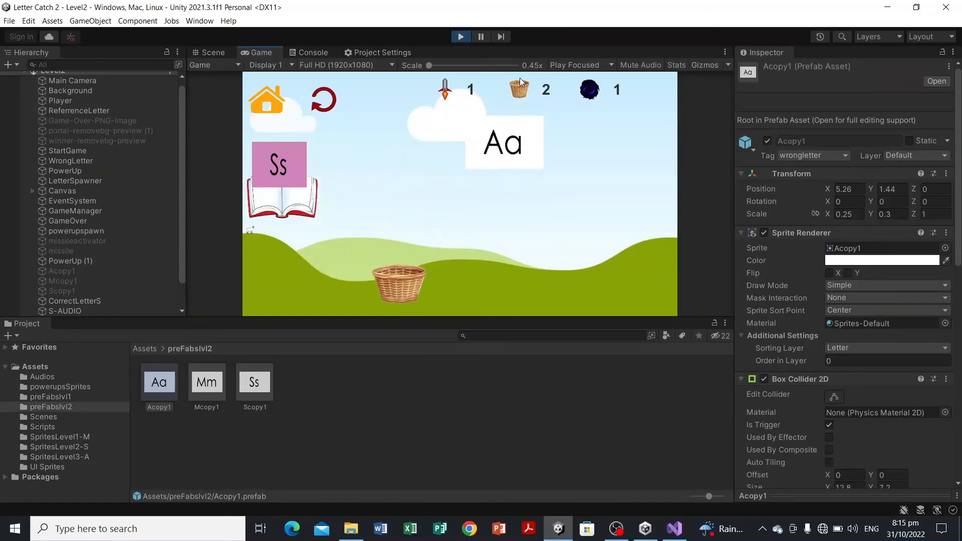
key("Right")
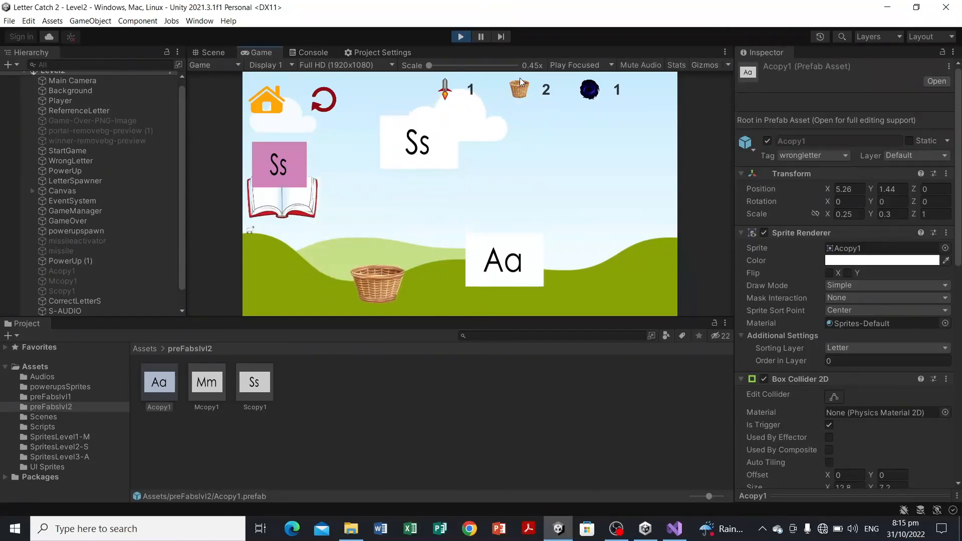
key("Right")
key("Right")
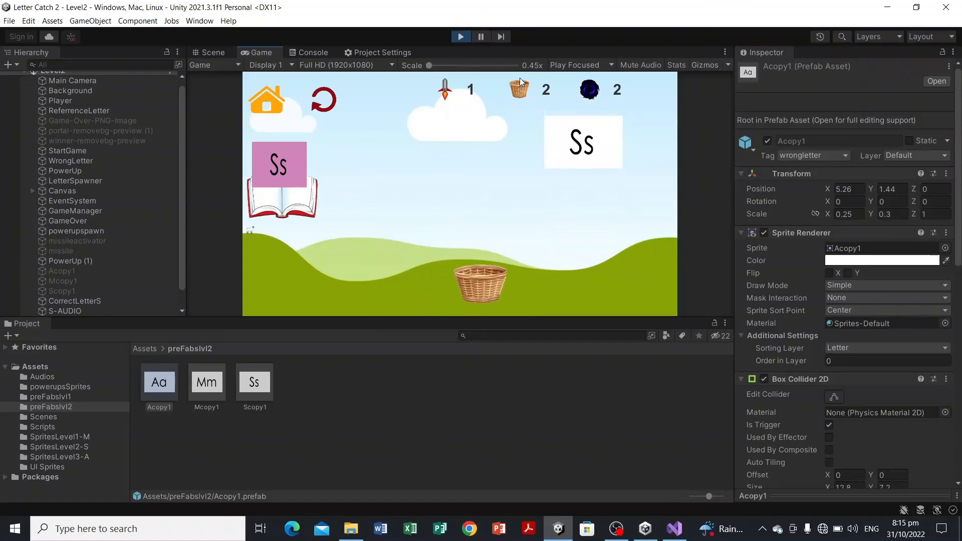
key("Left")
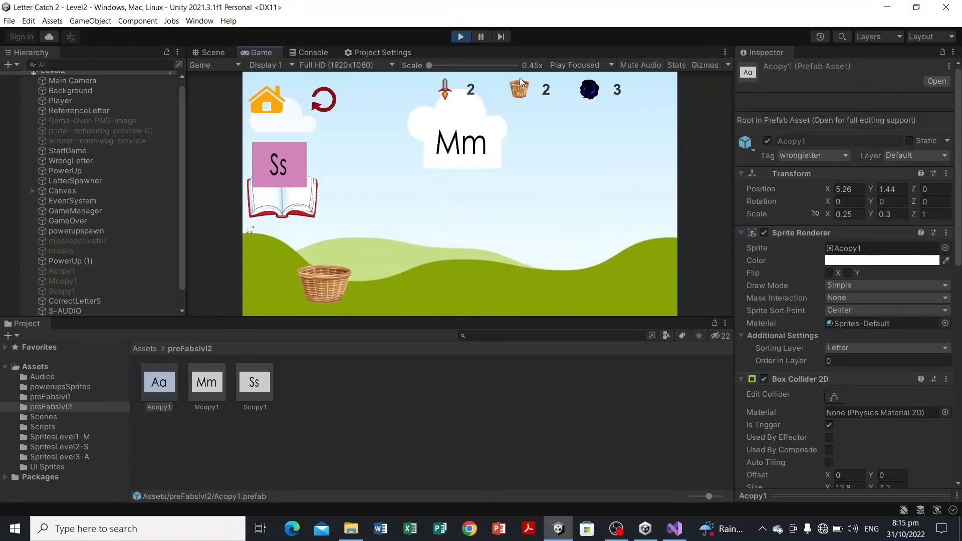
key("Right")
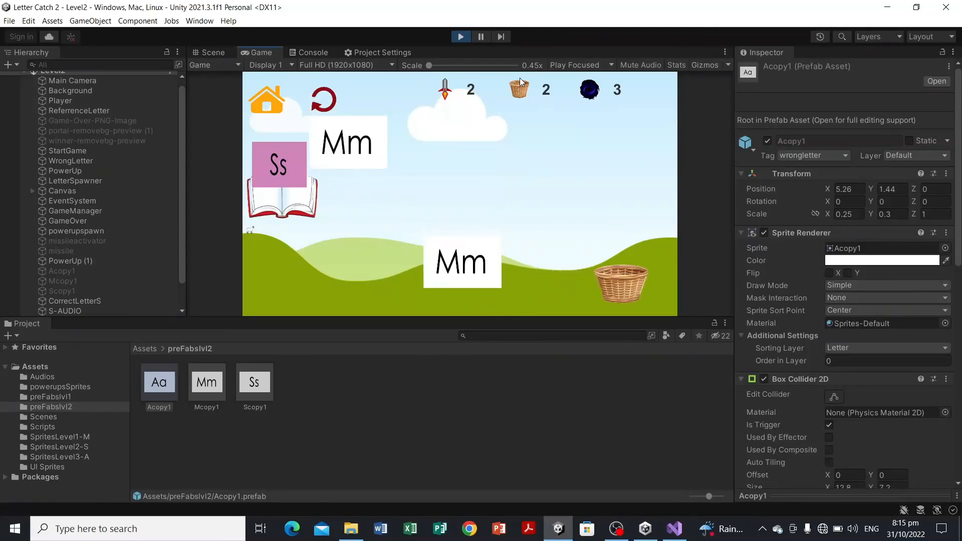
key("Left")
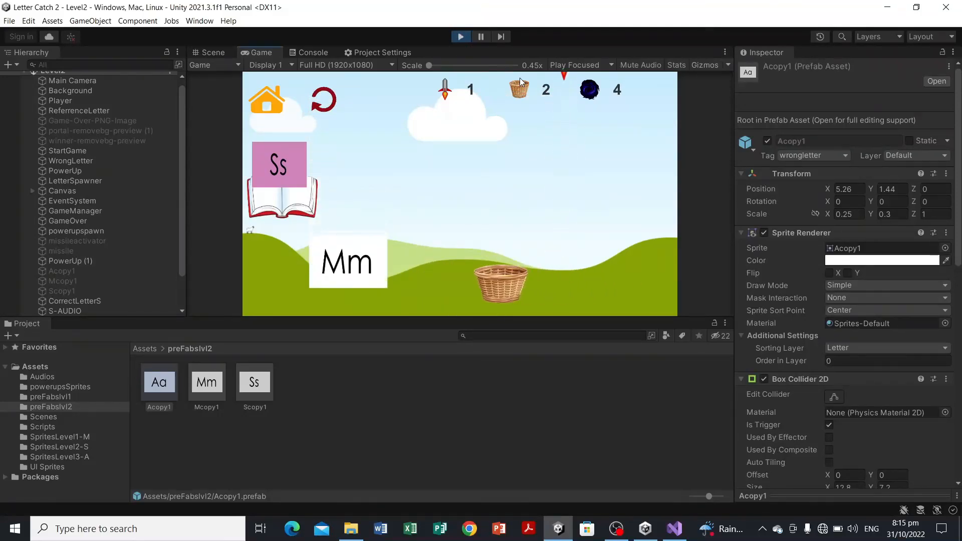
key("Left")
key("space")
key("Right")
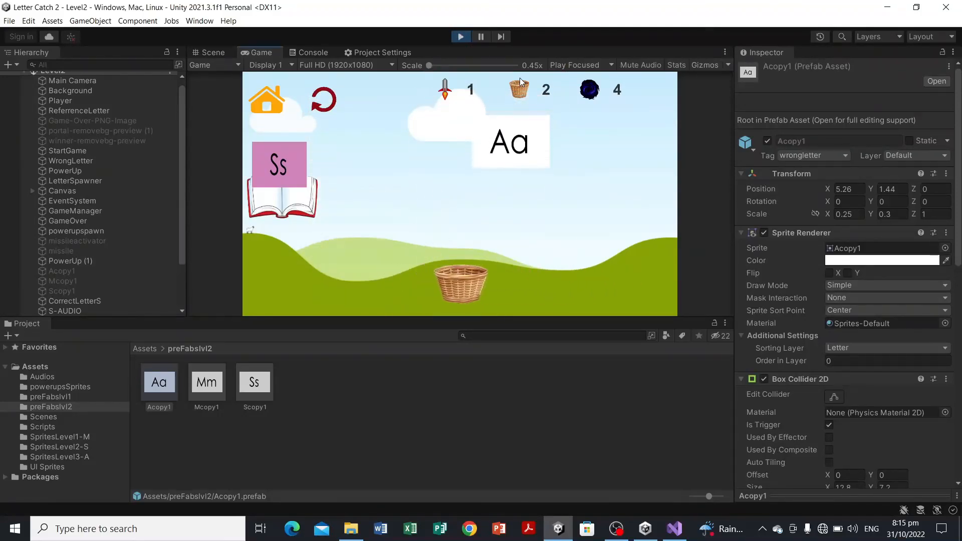
key("Left")
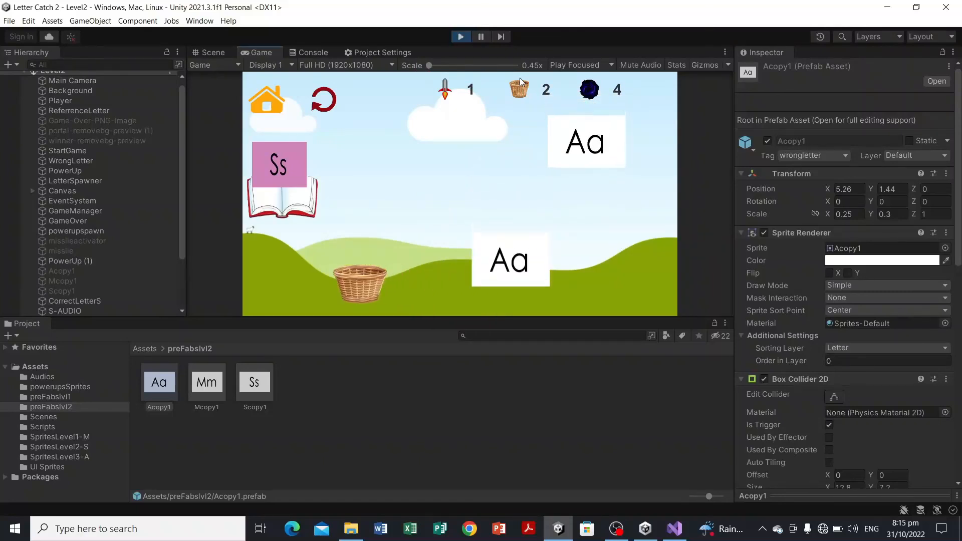
key("Right")
key("Right")
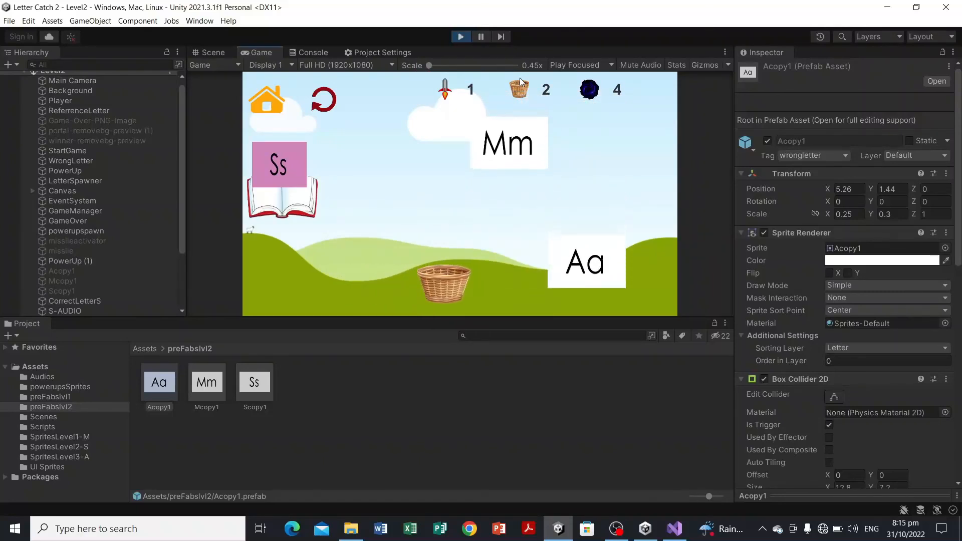
key("Left")
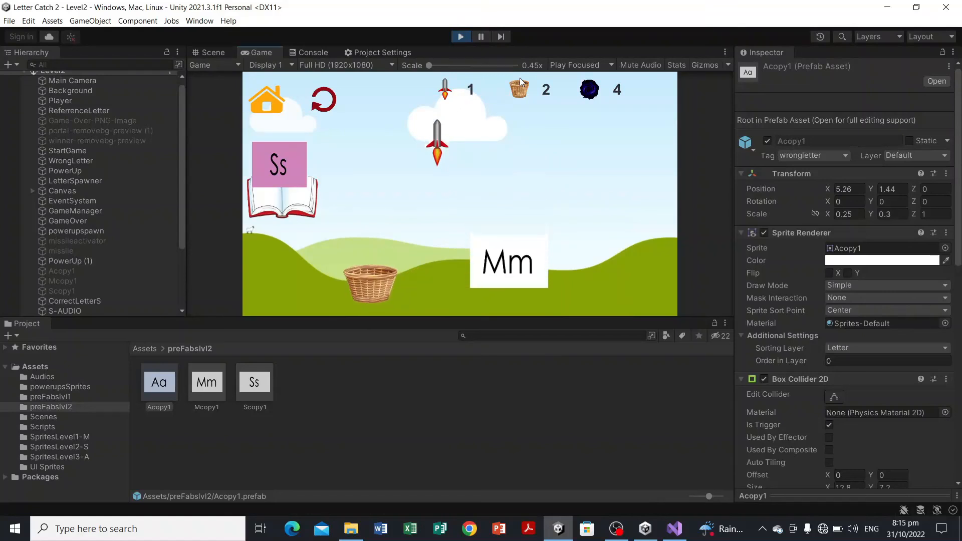
key("Right")
key("Right")
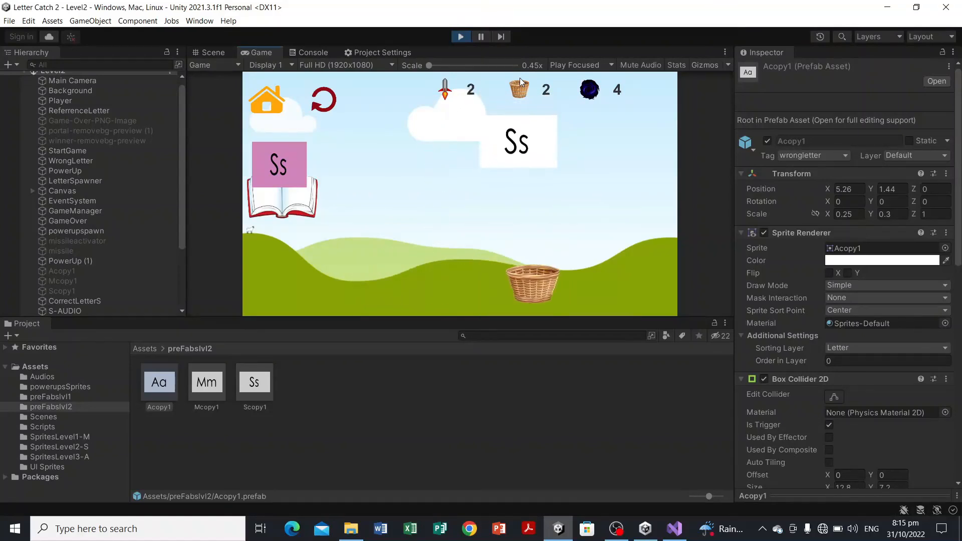
key("Left")
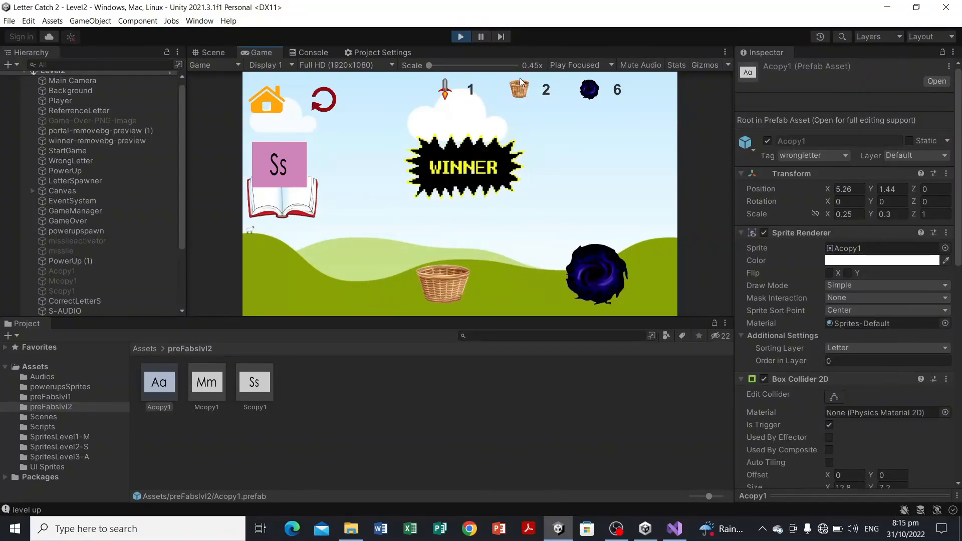
key("Right")
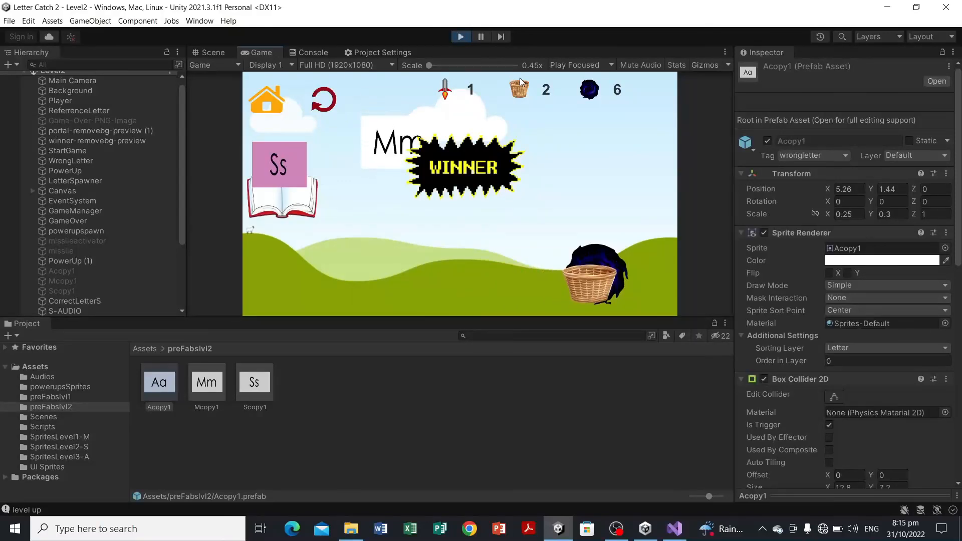
key("Left")
key("Right")
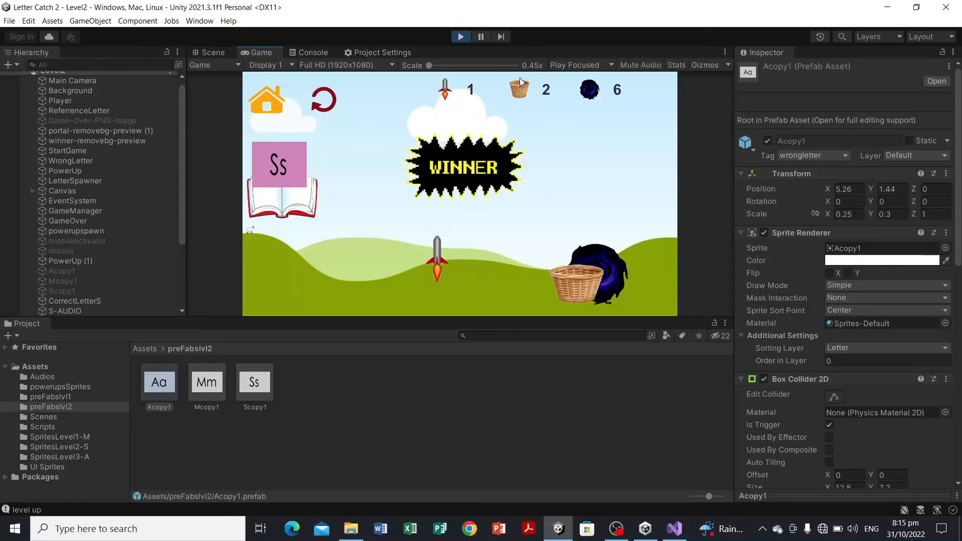
left_click(314, 53)
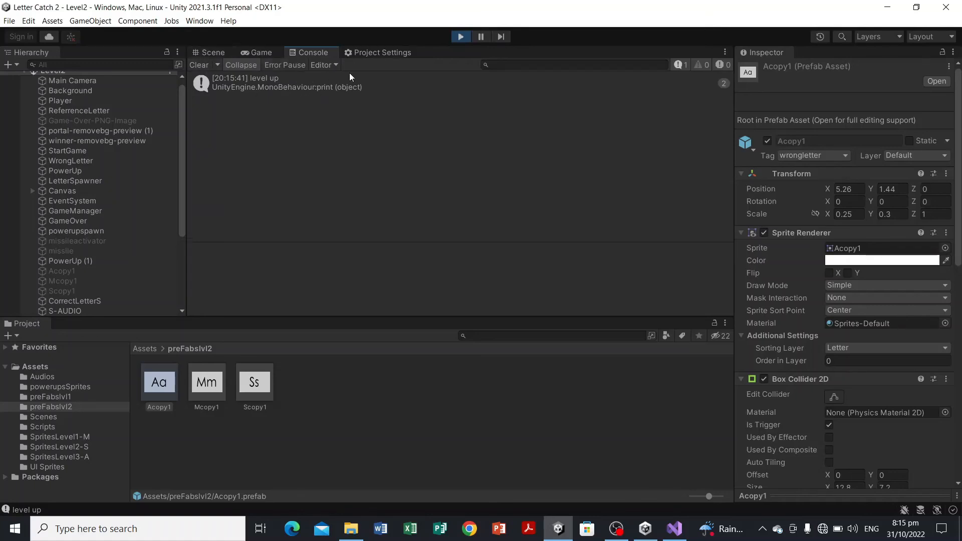
left_click(463, 38)
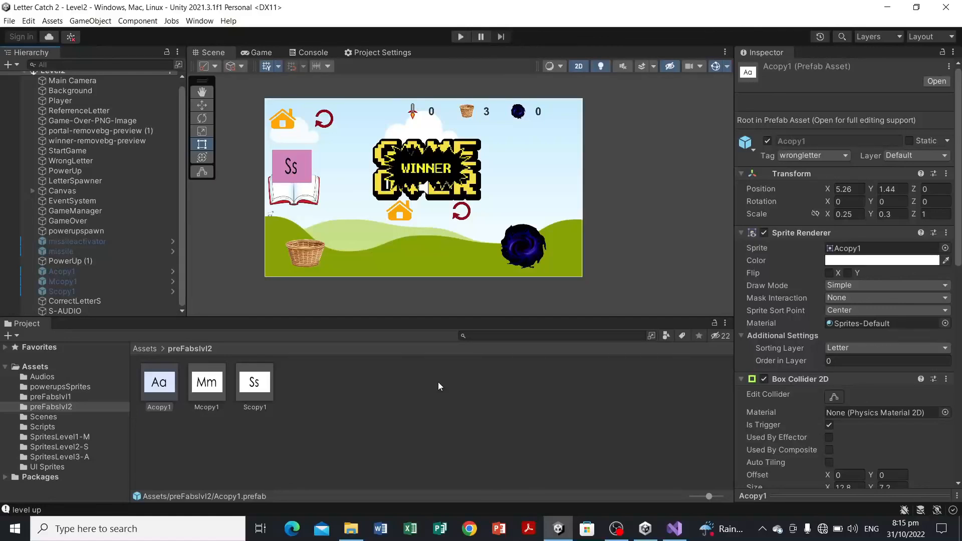
left_click(438, 410)
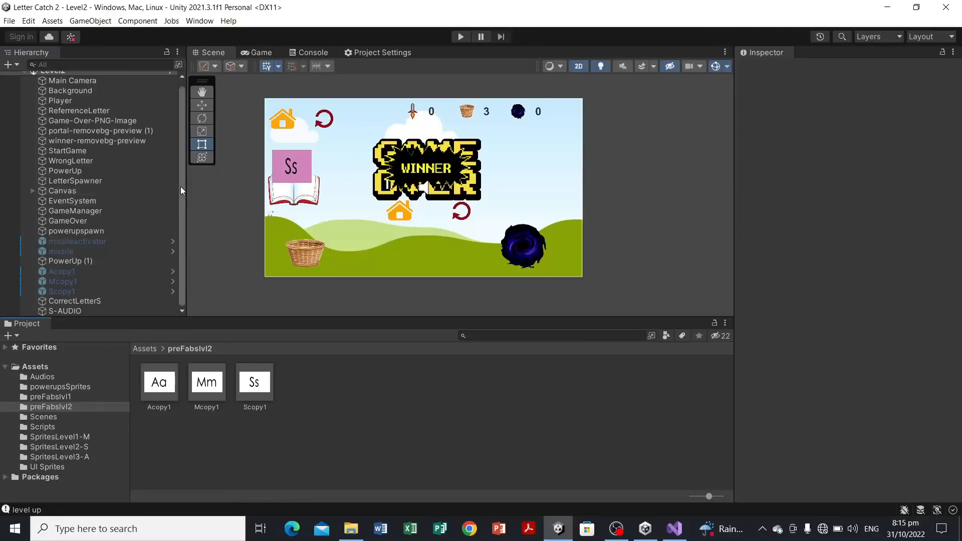
left_click_drag(180, 187, 182, 206)
left_click_drag(181, 197, 184, 218)
left_click_drag(182, 209, 207, 223)
mouse_move(182, 211)
left_mouse_down()
mouse_move(181, 182)
mouse_move(185, 223)
left_mouse_up()
left_click_drag(182, 206, 182, 217)
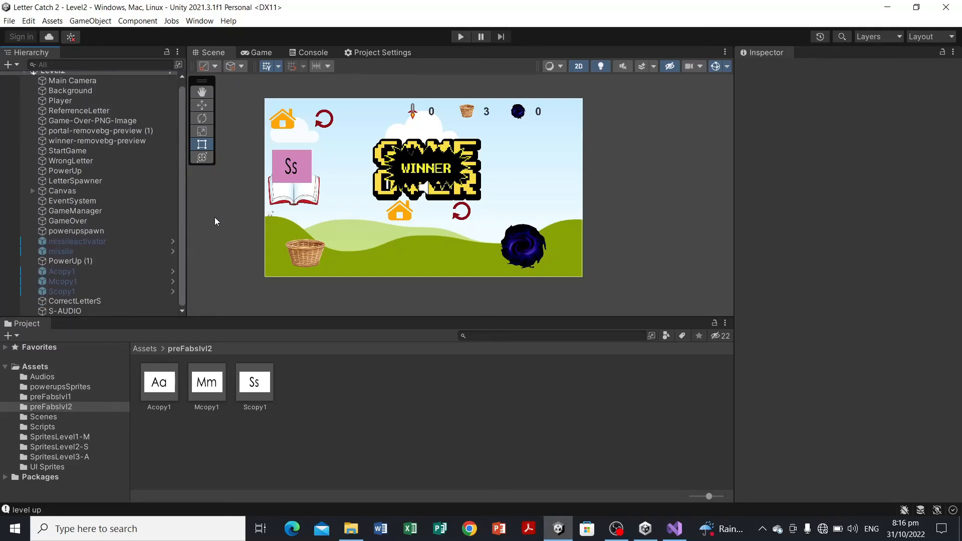